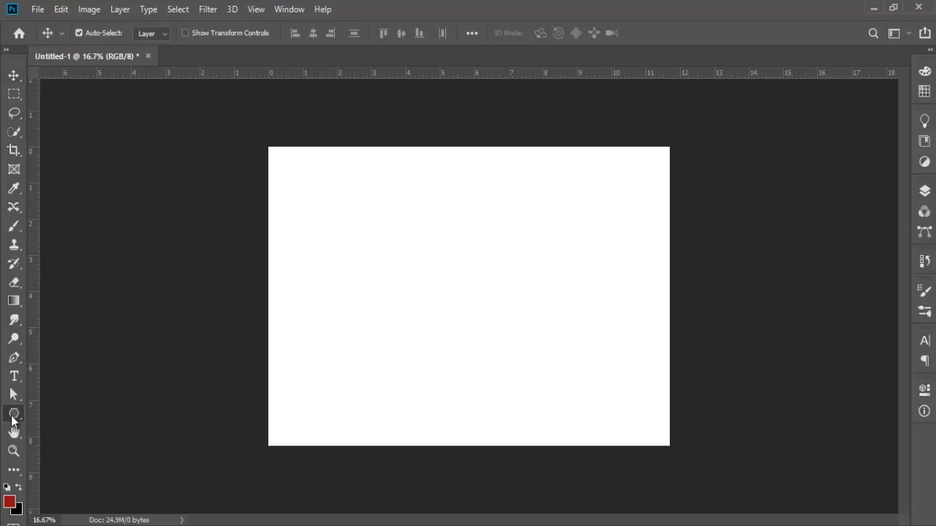
- Draw a rectangle shape about 1896 × 1271 px in the middle of the canvas with the Rectangle Tool
{"action": "left_click", "coordinate": [14, 414]}
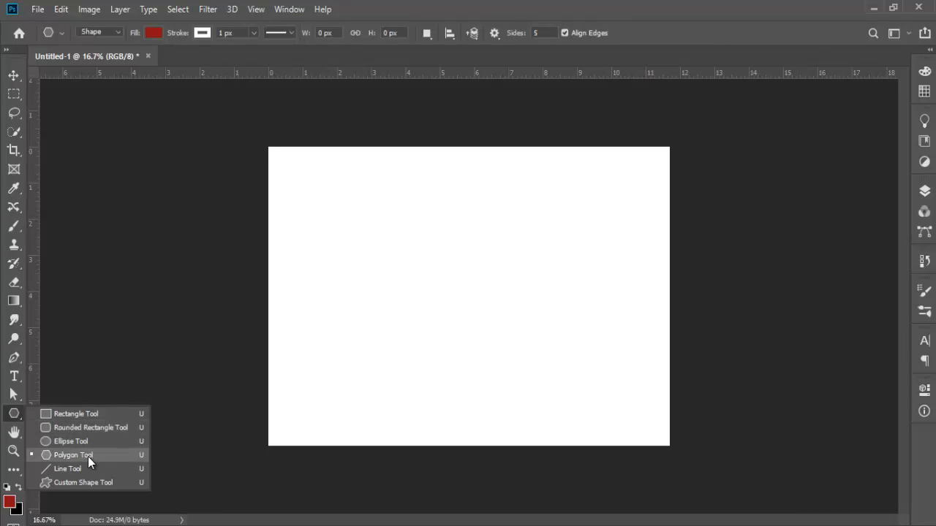
{"action": "left_click", "coordinate": [88, 416]}
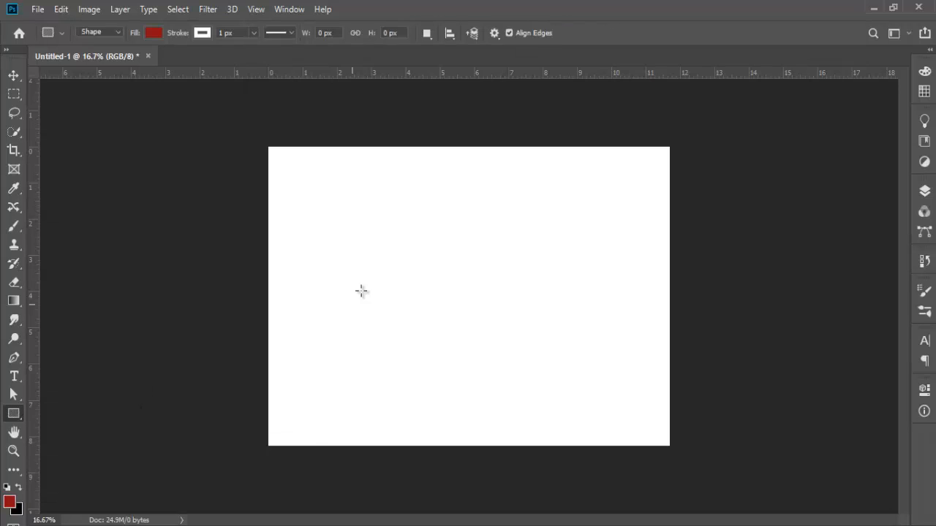
{"action": "left_click_drag", "start_coordinate": [356, 207], "coordinate": [574, 359]}
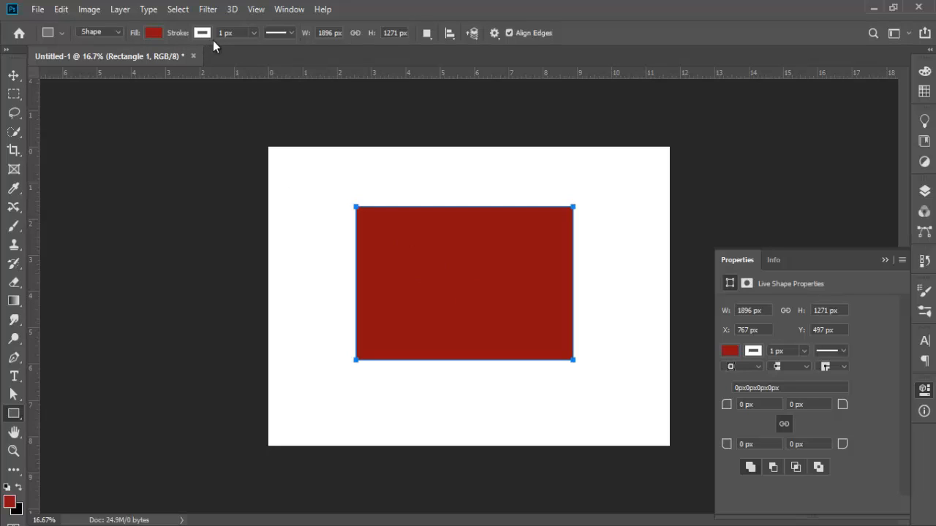
{"action": "left_click", "coordinate": [294, 32]}
{"action": "left_click", "coordinate": [264, 36]}
{"action": "left_click", "coordinate": [884, 260]}
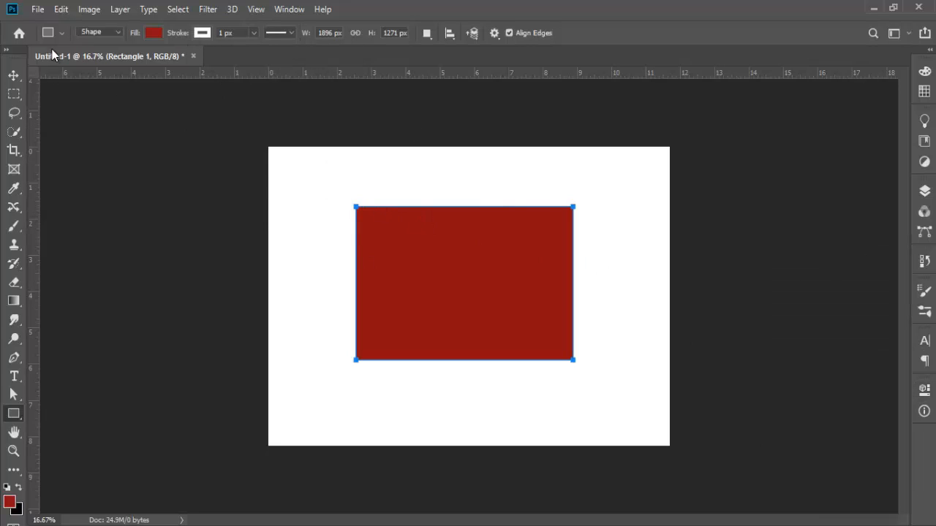
- Try cyan and blue fills on the rectangle, and settle on a light red from the recently used colors
{"action": "left_click", "coordinate": [152, 33]}
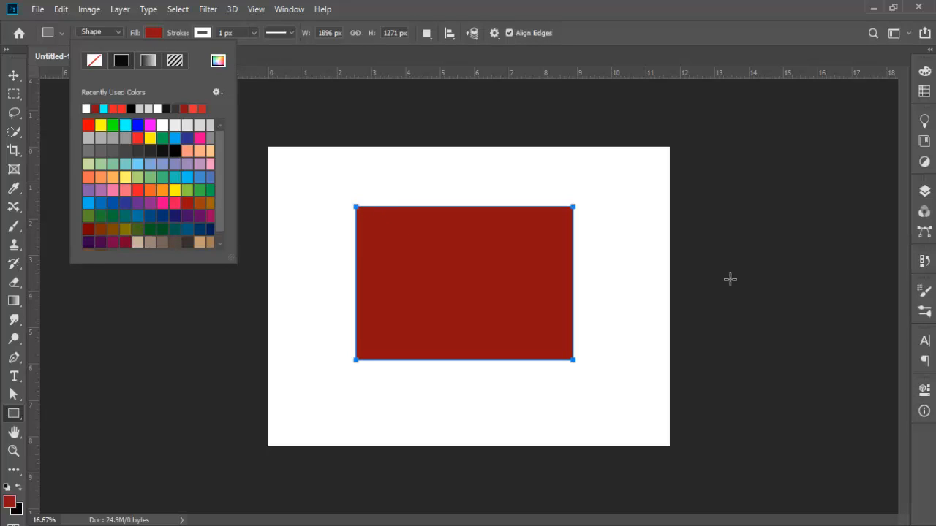
{"action": "left_click", "coordinate": [924, 389]}
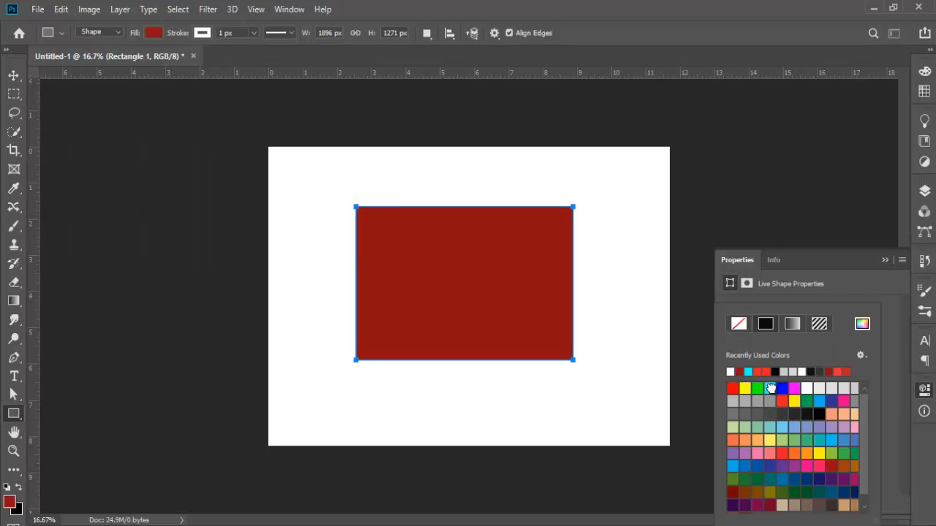
{"action": "left_click", "coordinate": [769, 388]}
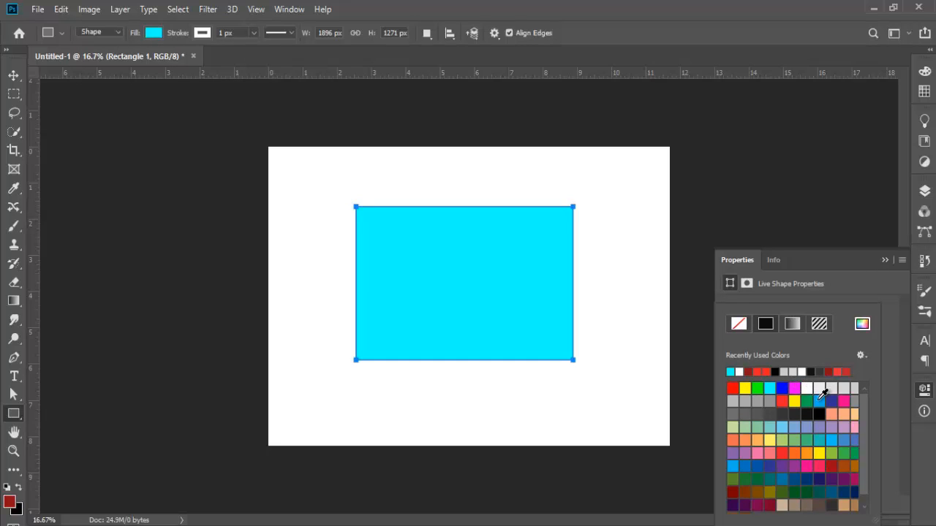
{"action": "left_click", "coordinate": [819, 399]}
{"action": "left_click", "coordinate": [153, 33]}
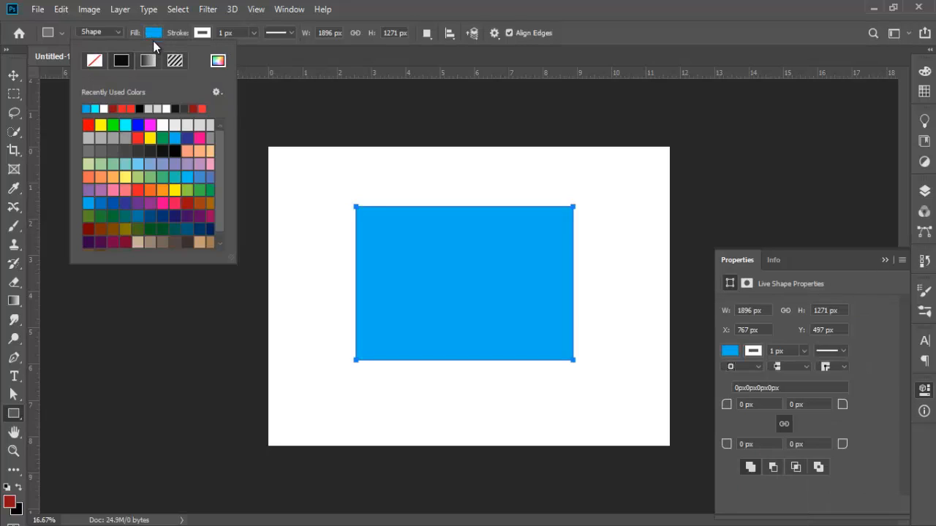
{"action": "left_click", "coordinate": [202, 109]}
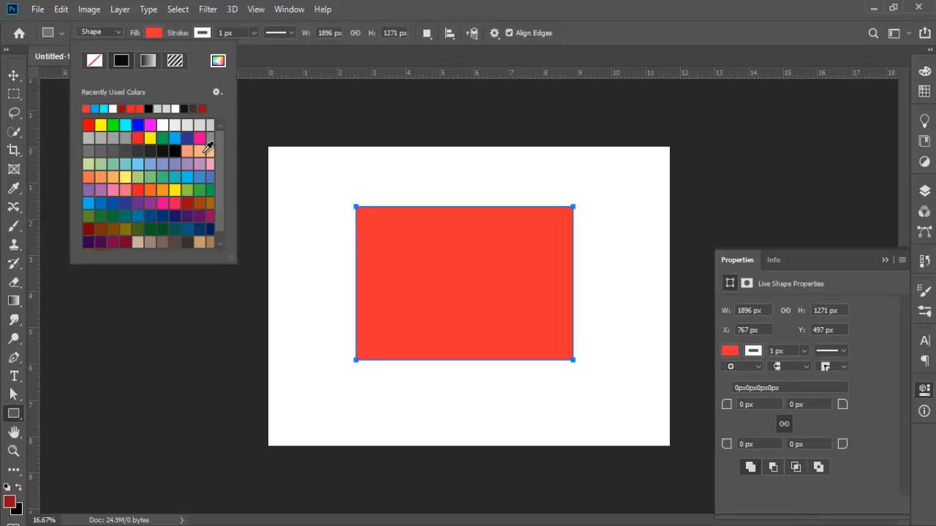
{"action": "left_click", "coordinate": [885, 261]}
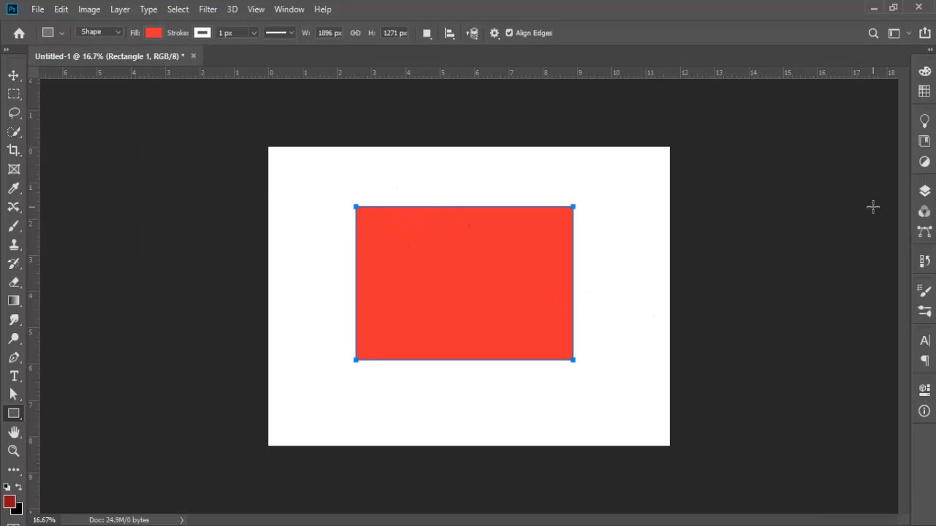
- Open the photo pexels-ella-olsson-1640777.jpg from the Downloads folder
{"action": "left_click", "coordinate": [924, 191]}
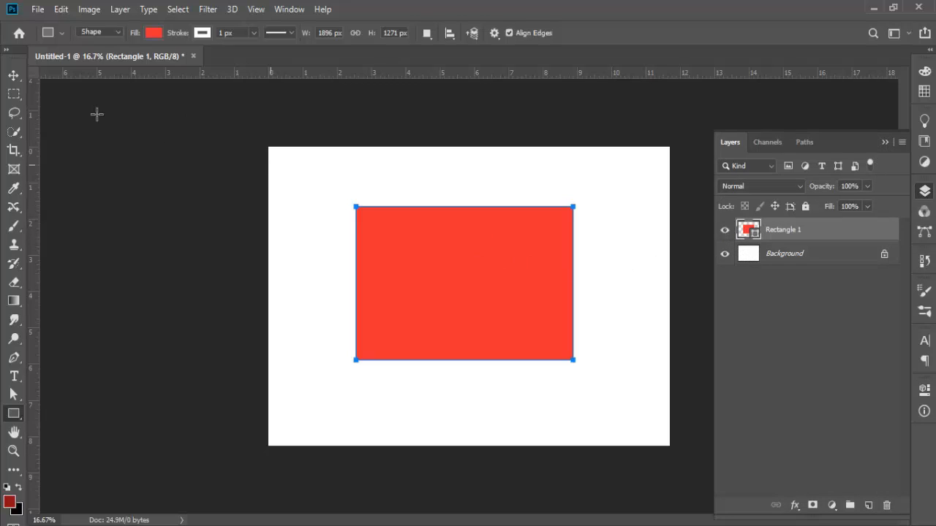
{"action": "left_click", "coordinate": [13, 77]}
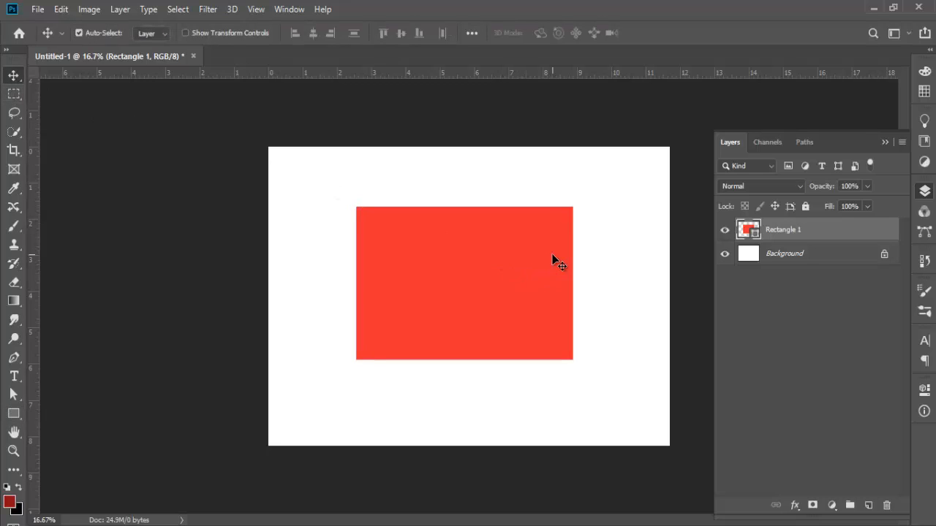
{"action": "left_click", "coordinate": [37, 9]}
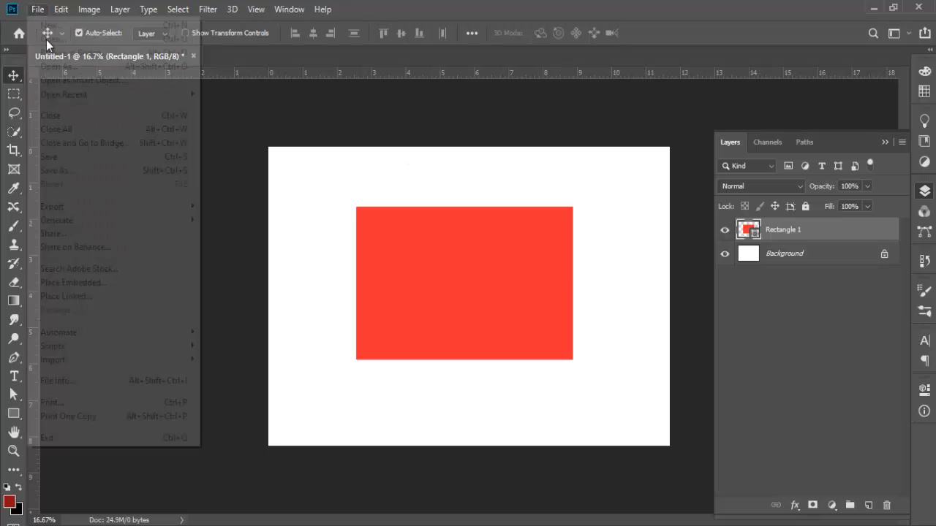
{"action": "left_click", "coordinate": [49, 38]}
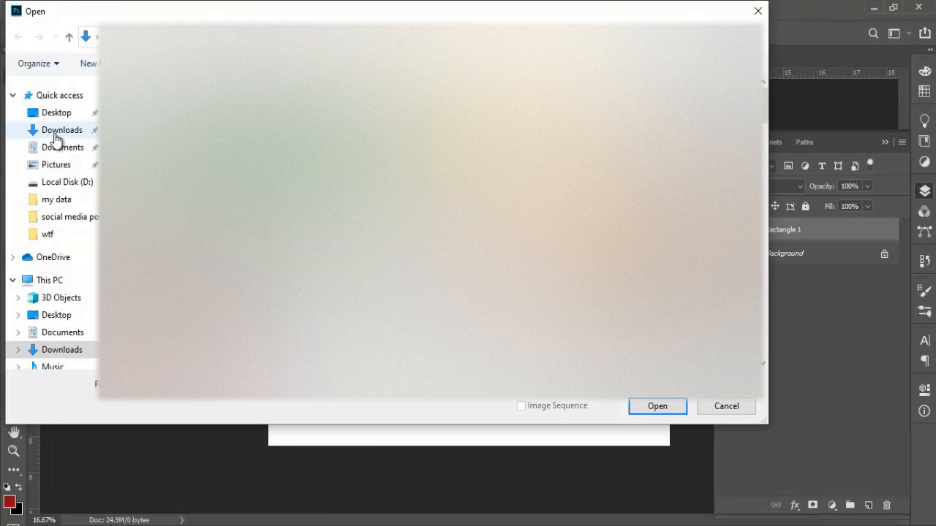
{"action": "left_click", "coordinate": [59, 131]}
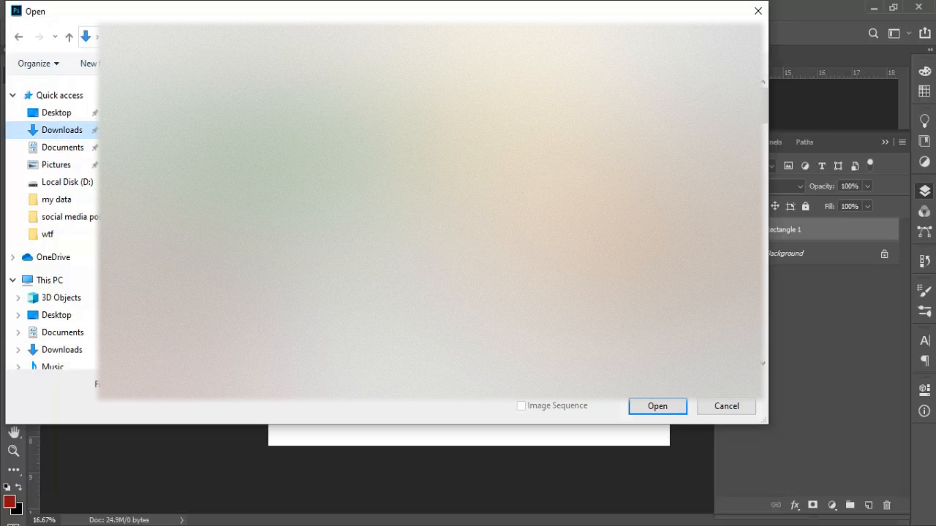
{"action": "scroll", "coordinate": [91, 132], "scroll_direction": "down", "scroll_amount": 2}
{"action": "scroll", "coordinate": [90, 150], "scroll_direction": "up", "scroll_amount": 2}
{"action": "left_click_drag", "start_coordinate": [764, 111], "coordinate": [761, 164]}
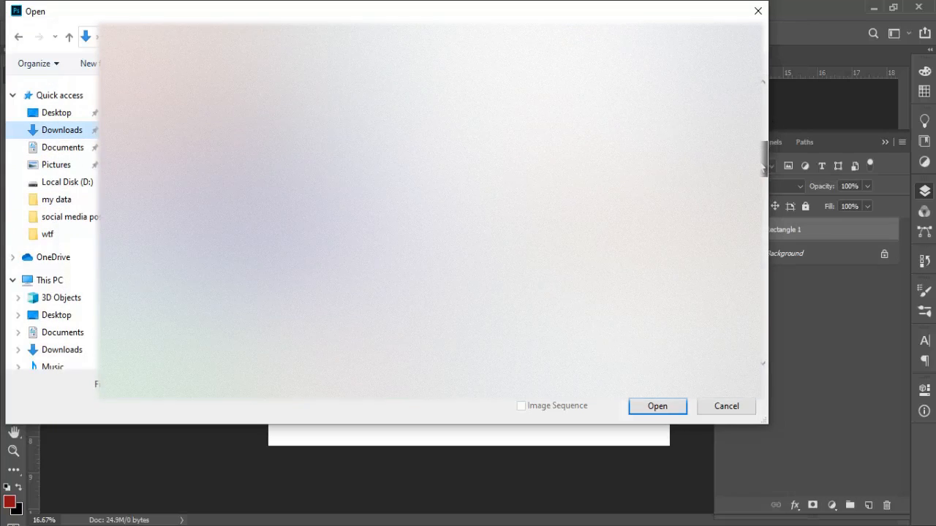
{"action": "left_click", "coordinate": [570, 249]}
{"action": "left_click", "coordinate": [646, 411]}
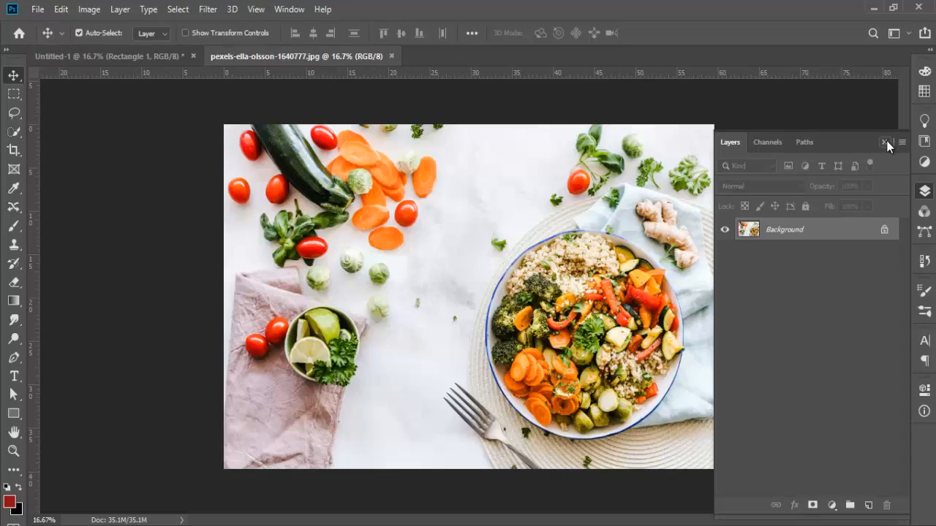
{"action": "left_click", "coordinate": [884, 142]}
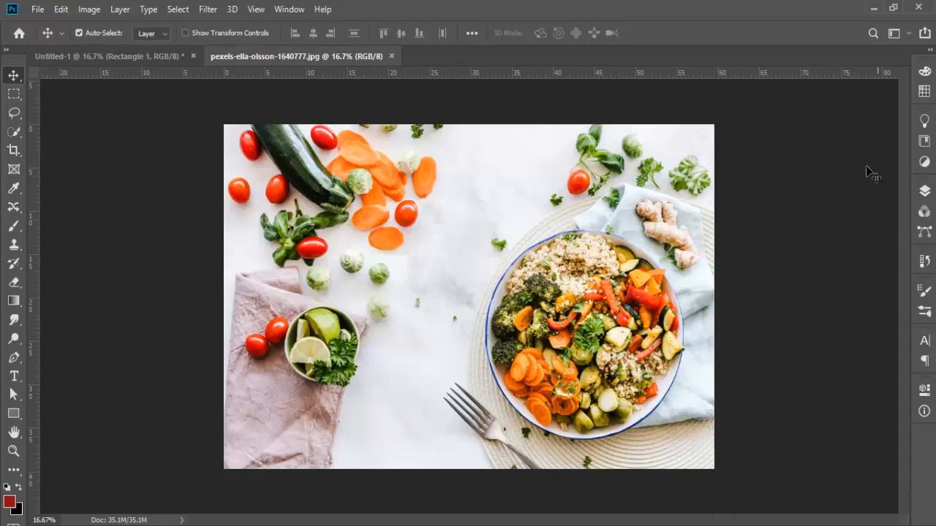
- Examine the food photo at 100% magnification around the rim of the bowl
{"action": "key", "text": "ctrl+plus"}
{"action": "key", "text": "ctrl+plus"}
{"action": "key", "text": "ctrl+plus"}
{"action": "key", "text": "ctrl+plus"}
{"action": "key", "text": "ctrl+plus"}
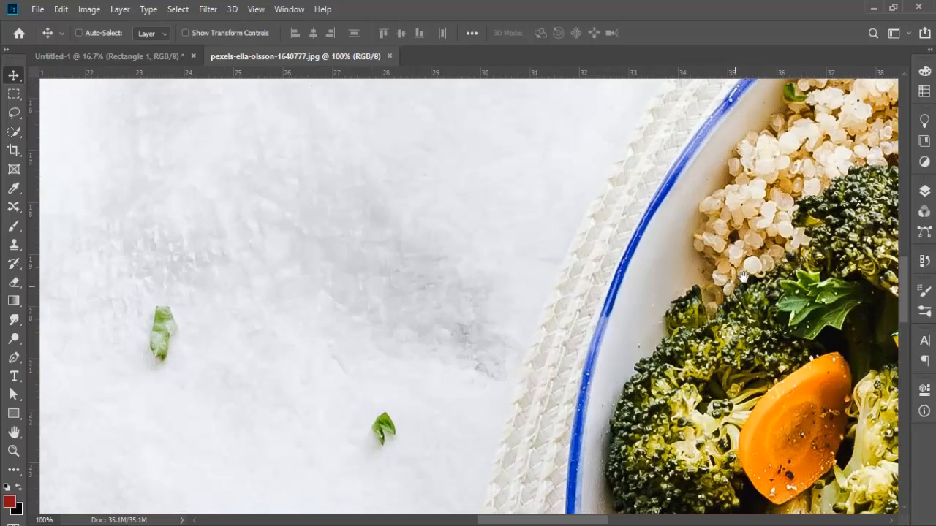
{"action": "key", "text": "b"}
{"action": "left_click", "coordinate": [743, 275]}
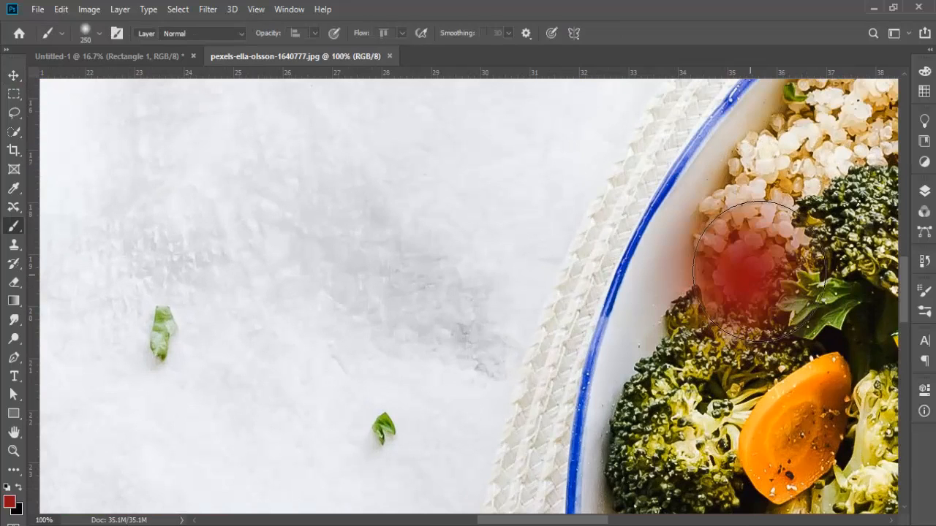
{"action": "left_click", "coordinate": [13, 76]}
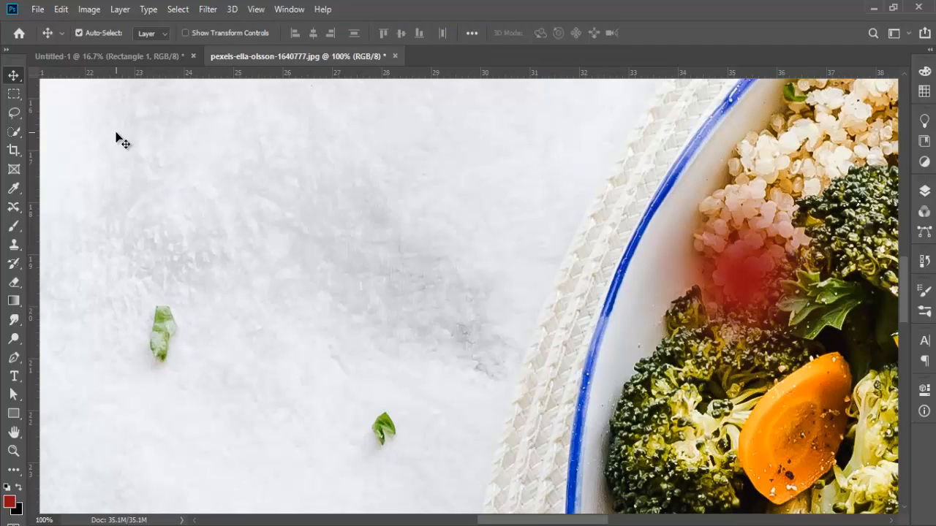
{"action": "key", "text": "ctrl+z"}
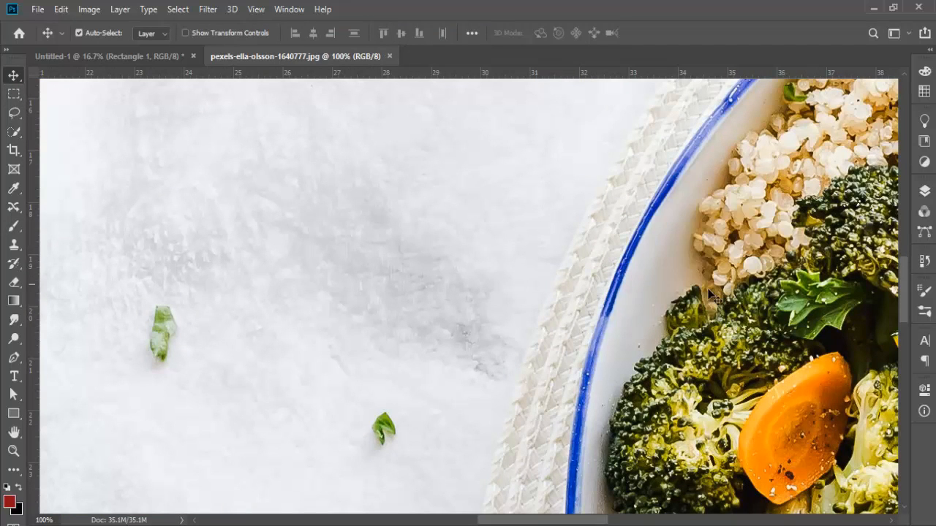
- Examine the broccoli in the bowl at 1600% magnification or more to inspect the photo's individual pixels
{"action": "left_click_drag", "start_coordinate": [664, 282], "coordinate": [320, 181]}
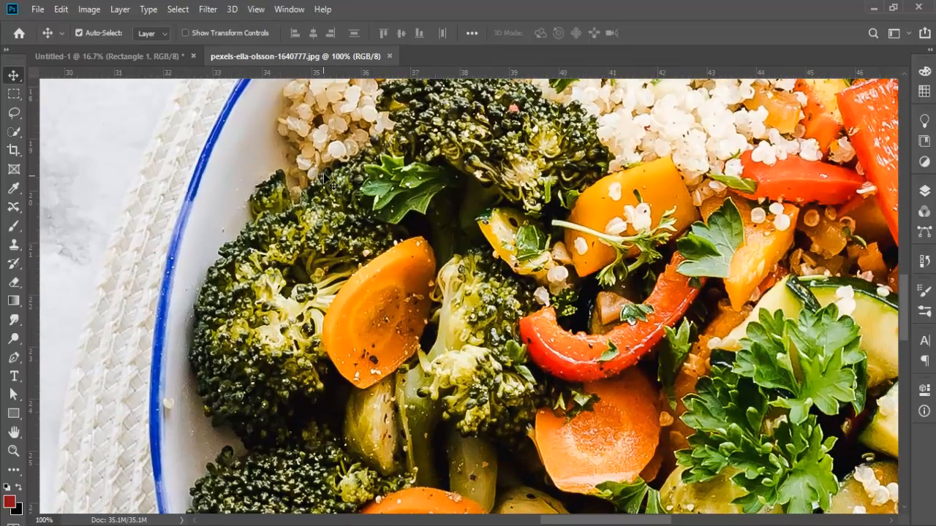
{"action": "key", "text": "ctrl+plus"}
{"action": "key", "text": "ctrl+plus"}
{"action": "key", "text": "ctrl+plus"}
{"action": "key", "text": "ctrl+plus"}
{"action": "key", "text": "ctrl+plus"}
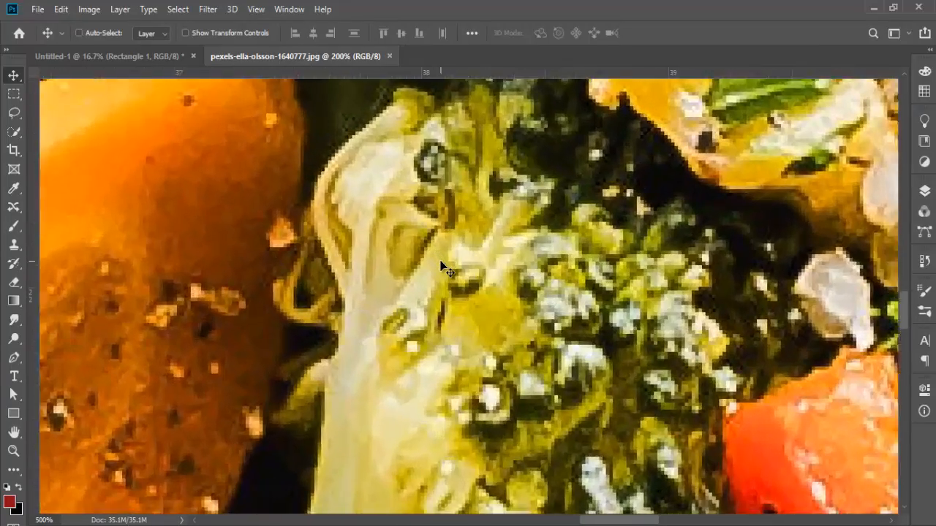
{"action": "key", "text": "ctrl+plus"}
{"action": "key", "text": "ctrl+plus"}
{"action": "key", "text": "ctrl+plus"}
{"action": "key", "text": "ctrl+plus"}
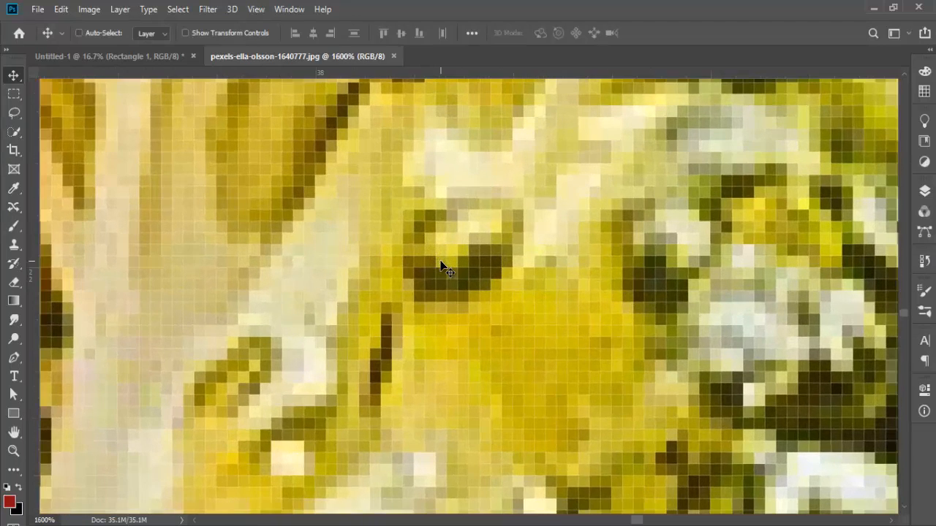
{"action": "key", "text": "ctrl+plus"}
{"action": "key", "text": "ctrl+minus"}
{"action": "key", "text": "ctrl+minus"}
{"action": "key", "text": "ctrl+minus"}
{"action": "key", "text": "ctrl+minus"}
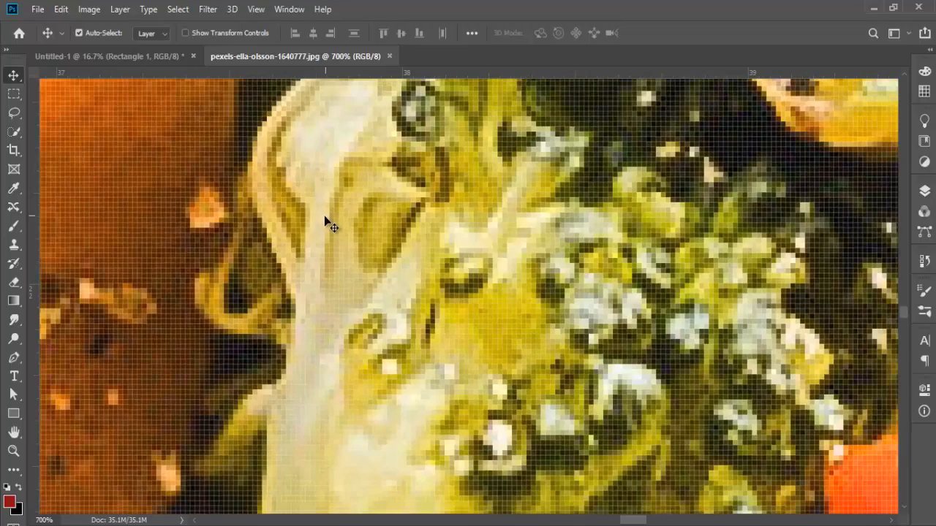
- Inspect the broccoli's pixel grid once more at 3200% magnification, and return to a 300% view
{"action": "key", "text": "ctrl+plus"}
{"action": "key", "text": "ctrl+plus"}
{"action": "key", "text": "ctrl+plus"}
{"action": "key", "text": "ctrl+plus"}
{"action": "key", "text": "ctrl+plus"}
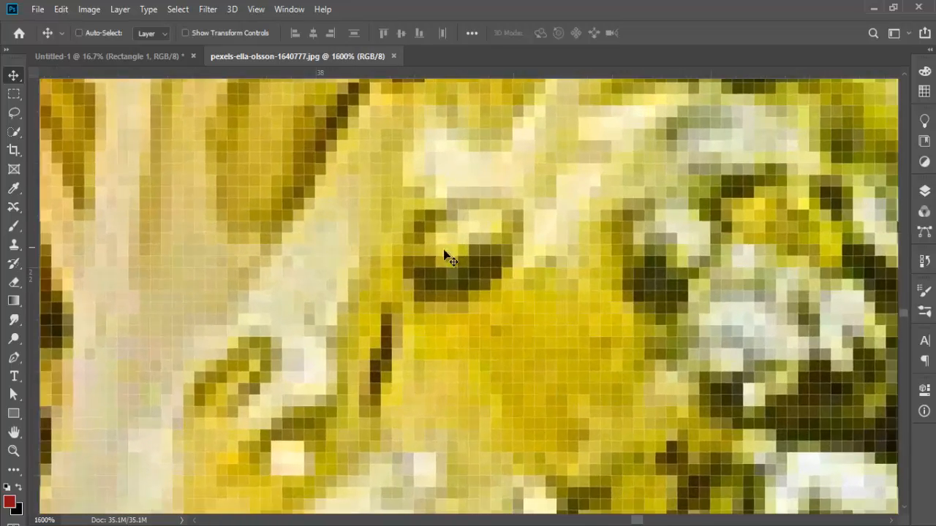
{"action": "key", "text": "ctrl+plus"}
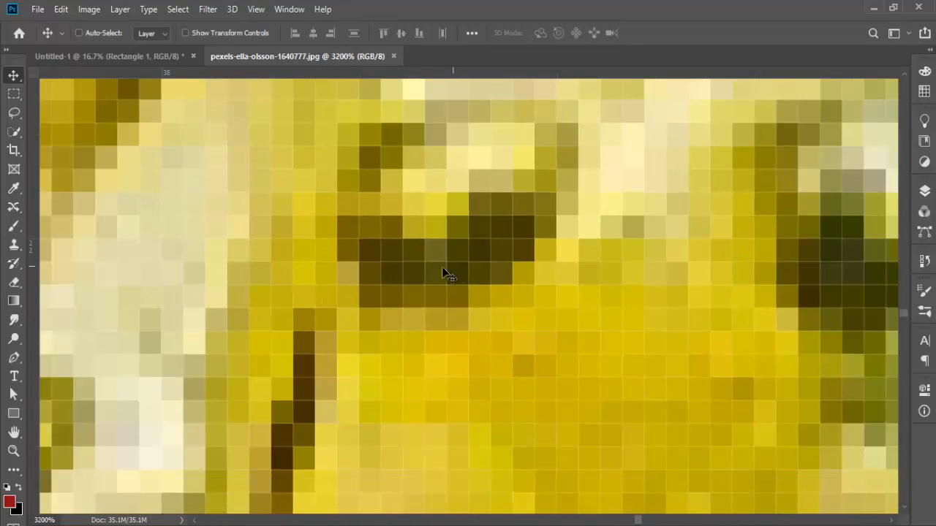
{"action": "key", "text": "ctrl+minus"}
{"action": "key", "text": "ctrl+minus"}
{"action": "key", "text": "ctrl+minus"}
{"action": "key", "text": "ctrl+minus"}
{"action": "key", "text": "ctrl+minus"}
{"action": "key", "text": "ctrl+minus"}
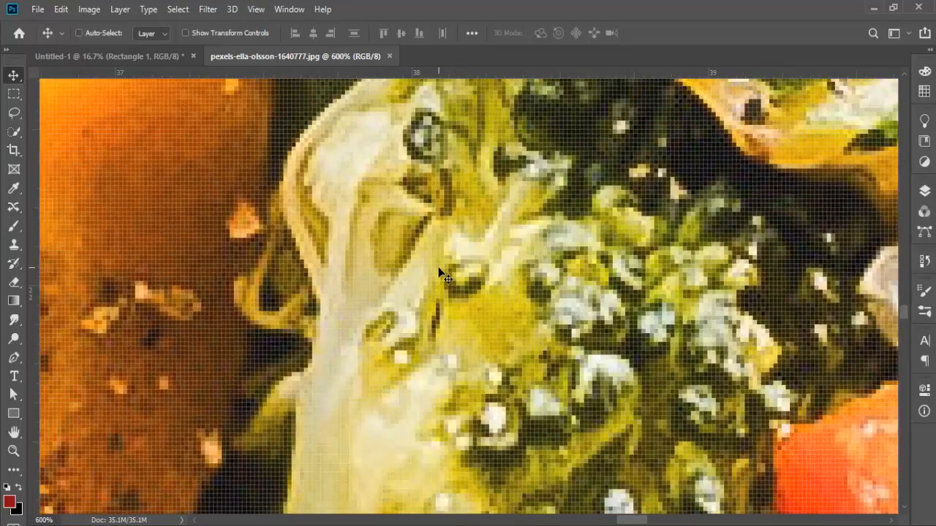
{"action": "key", "text": "ctrl+minus"}
{"action": "key", "text": "ctrl+minus"}
{"action": "key", "text": "ctrl+minus"}
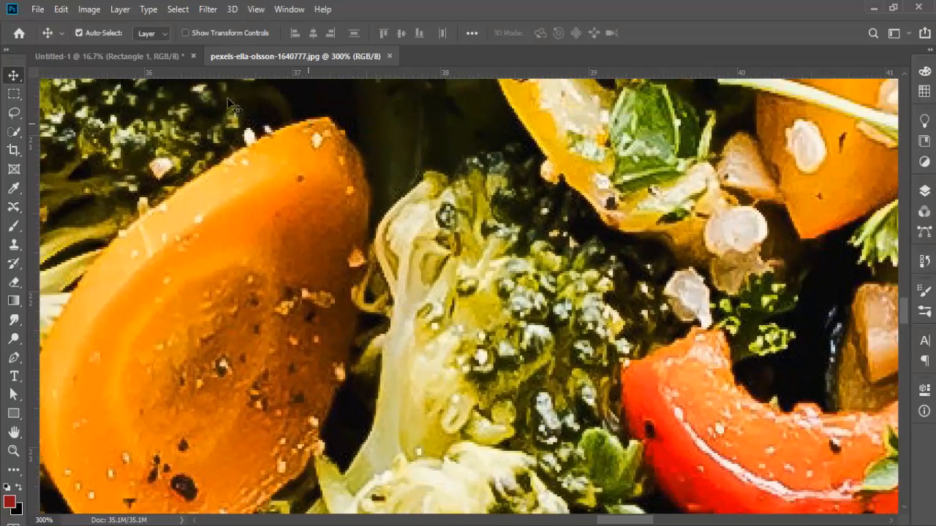
- Switch to the Untitled-1 document and scale the red rectangle up proportionally to about 136%
{"action": "left_click", "coordinate": [163, 57]}
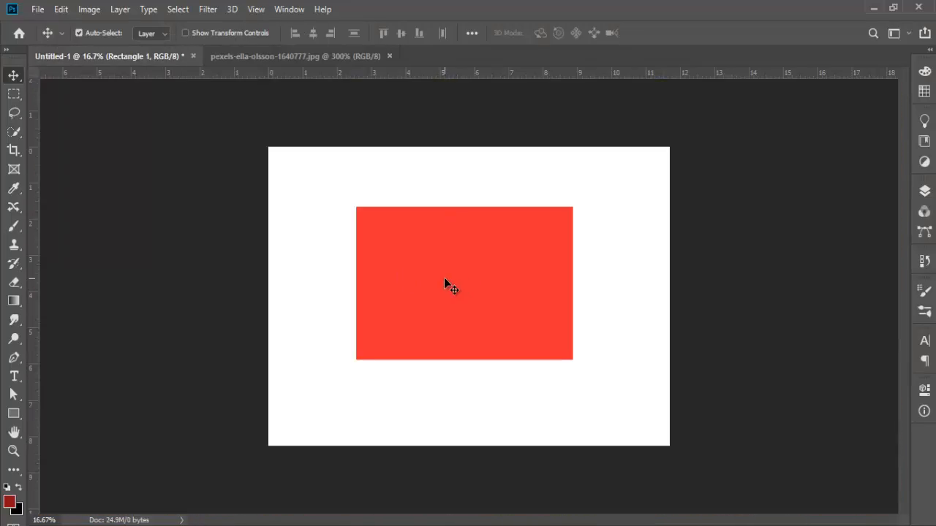
{"action": "key", "text": "ctrl+plus"}
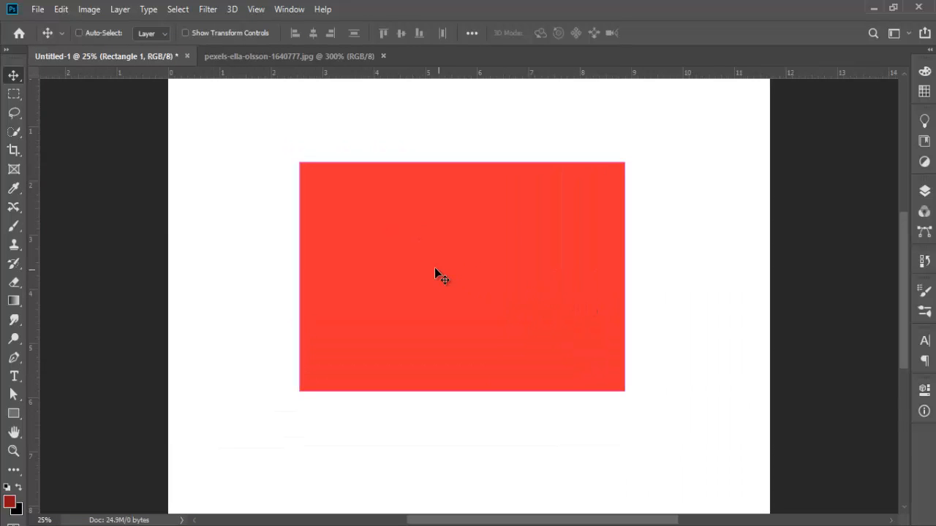
{"action": "key", "text": "ctrl+plus"}
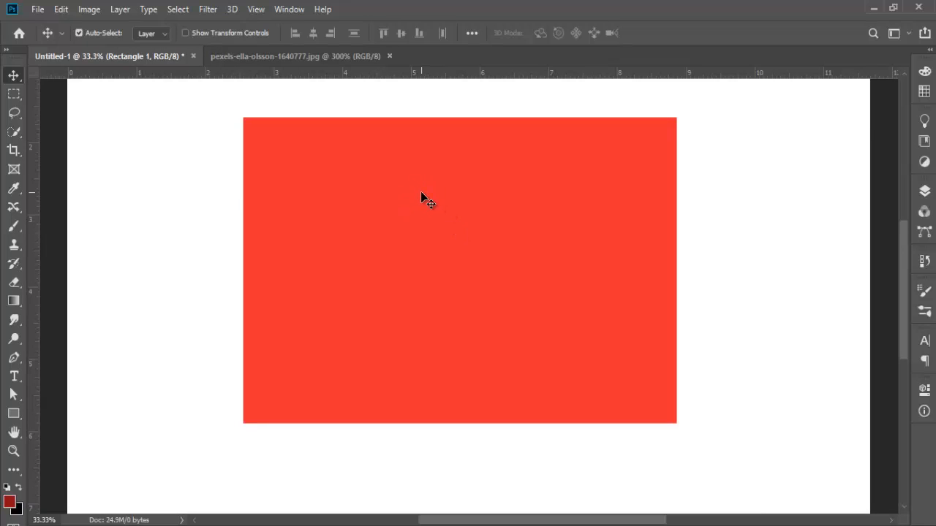
{"action": "key", "text": "ctrl+t"}
{"action": "left_click_drag", "start_coordinate": [677, 118], "coordinate": [724, 339]}
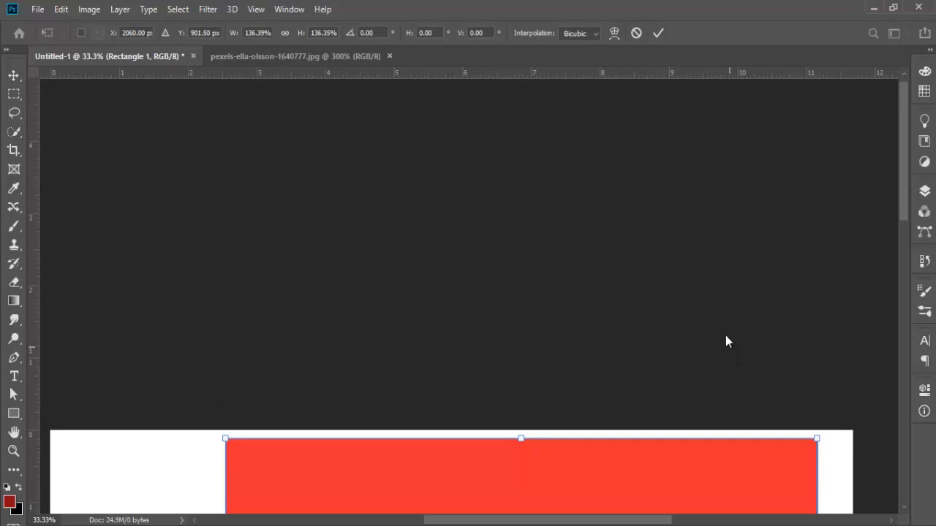
{"action": "scroll", "coordinate": [720, 325], "scroll_direction": "up", "scroll_amount": 5}
{"action": "scroll", "coordinate": [688, 303], "scroll_direction": "down", "scroll_amount": 2}
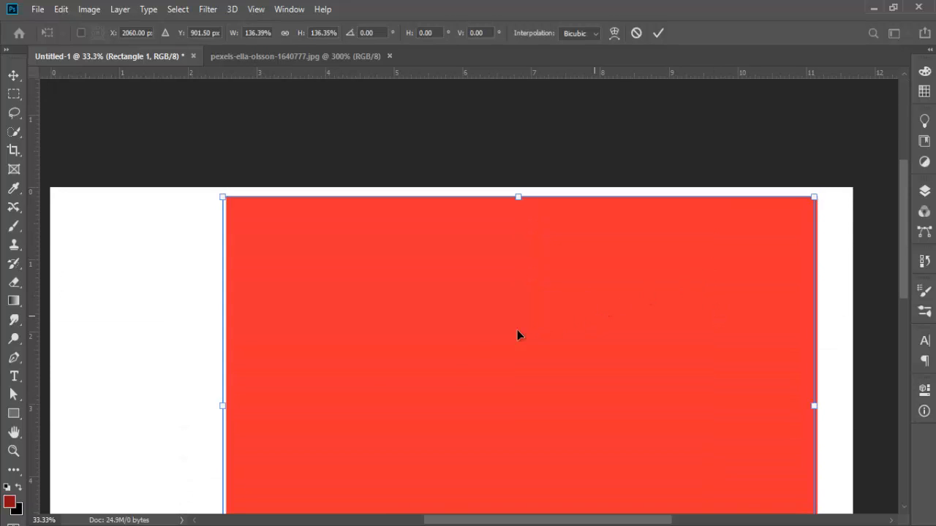
- Reposition the enlarged rectangle near the centre of the white canvas and apply the transformation
{"action": "left_click_drag", "start_coordinate": [595, 307], "coordinate": [466, 336]}
{"action": "scroll", "coordinate": [482, 292], "scroll_direction": "down", "scroll_amount": 3}
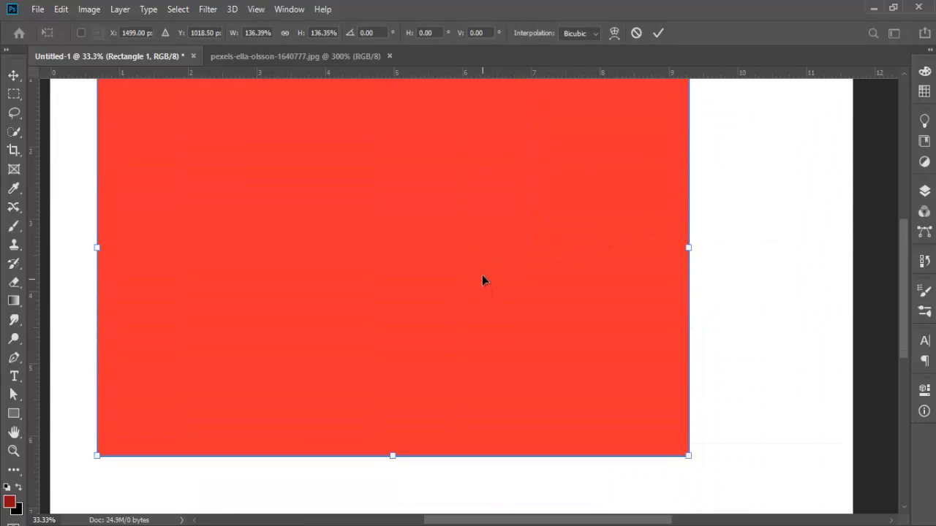
{"action": "key", "text": "ctrl+minus"}
{"action": "key", "text": "ctrl+minus"}
{"action": "left_click_drag", "start_coordinate": [494, 235], "coordinate": [518, 282]}
{"action": "left_click", "coordinate": [660, 36]}
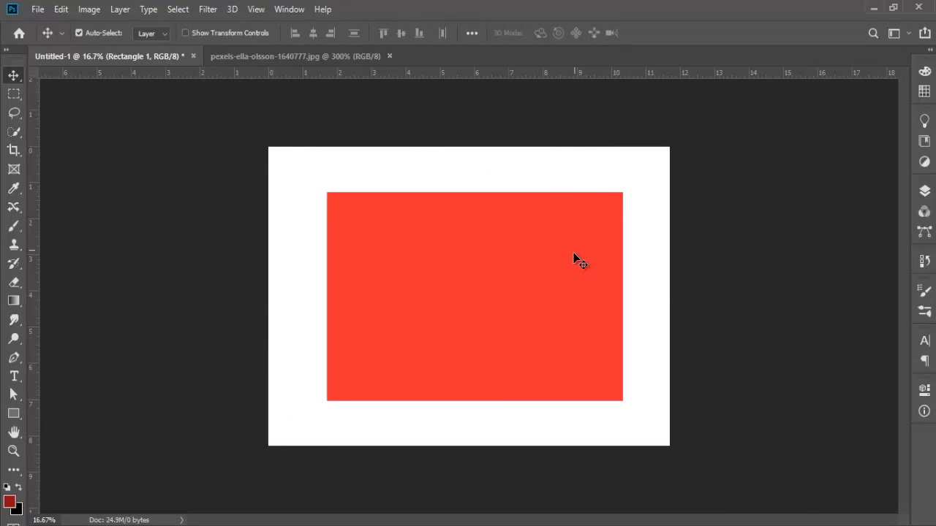
- Rasterize the Rectangle 1 shape layer
{"action": "left_click", "coordinate": [924, 191]}
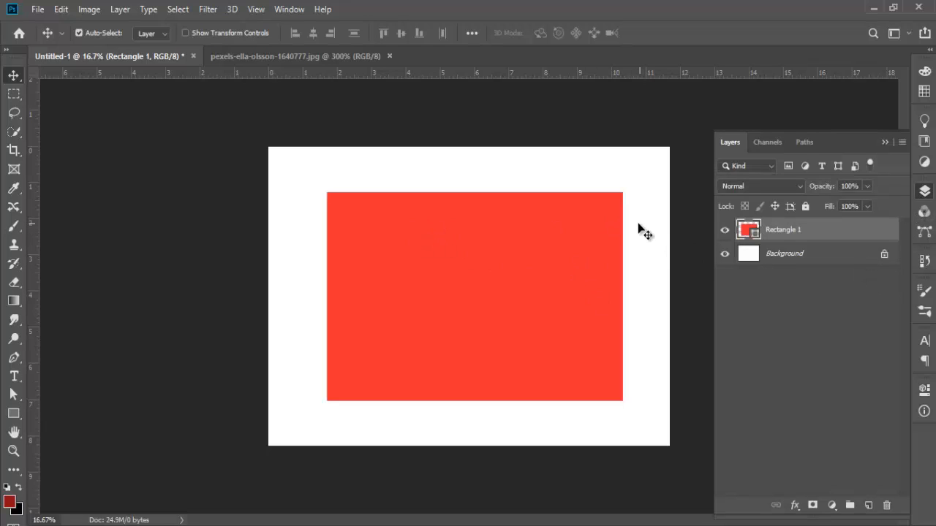
{"action": "key", "text": "ctrl+plus"}
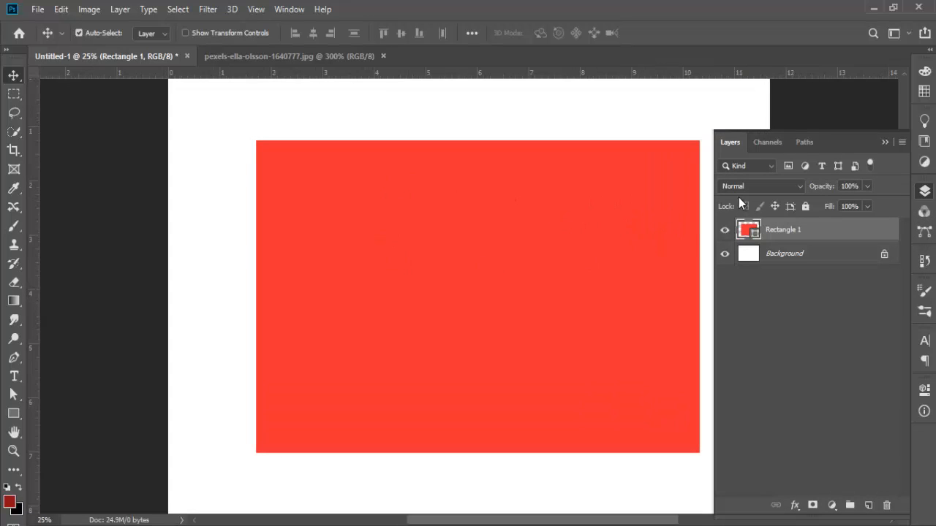
{"action": "right_click", "coordinate": [774, 229]}
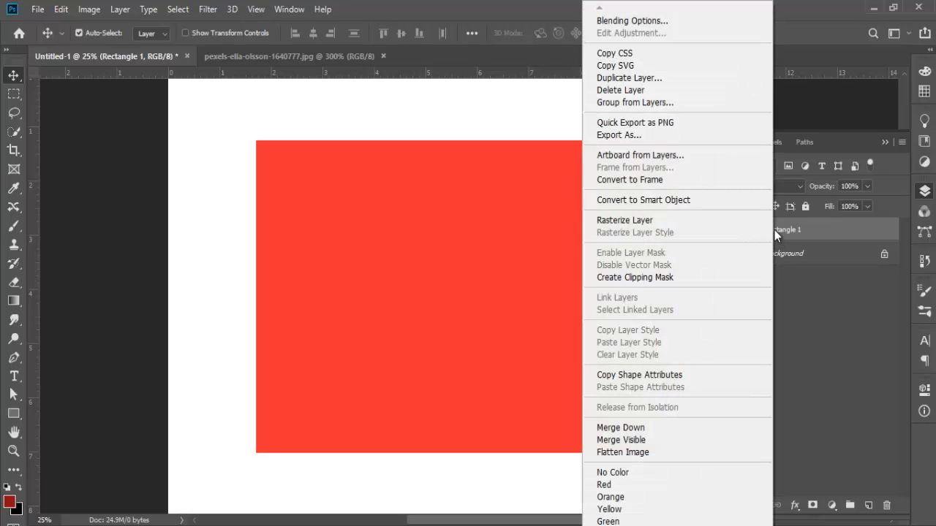
{"action": "left_click", "coordinate": [632, 223]}
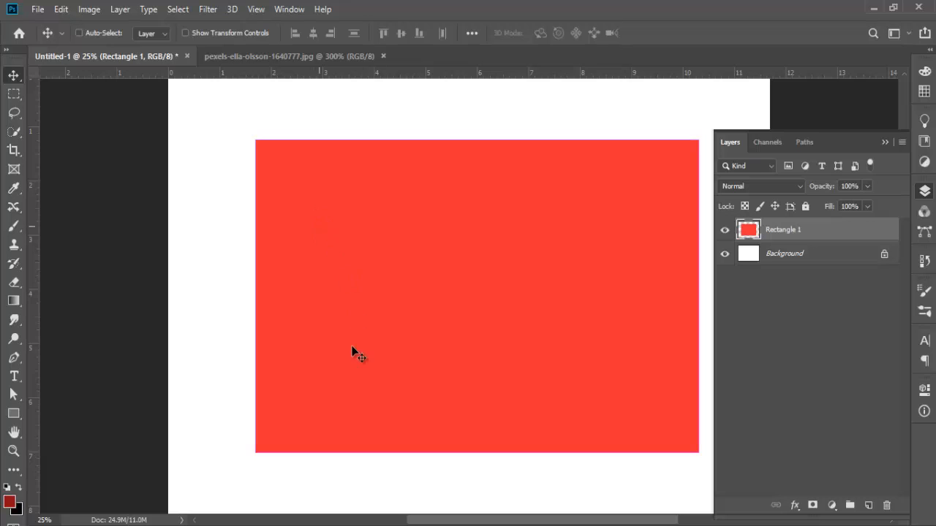
- Scale the rasterized rectangle down to about 76.30%, shift it slightly left and down, and apply the transformation
{"action": "key", "text": "ctrl+t"}
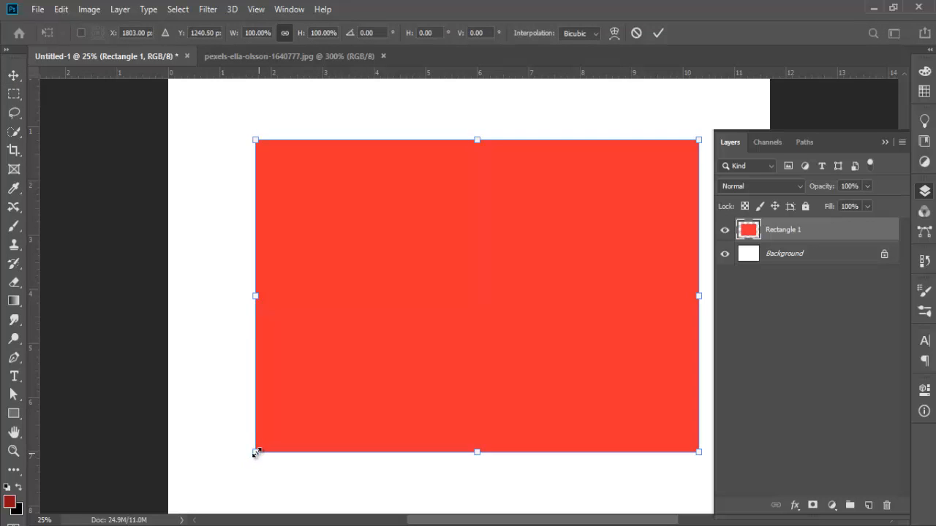
{"action": "left_click_drag", "start_coordinate": [256, 453], "coordinate": [361, 357]}
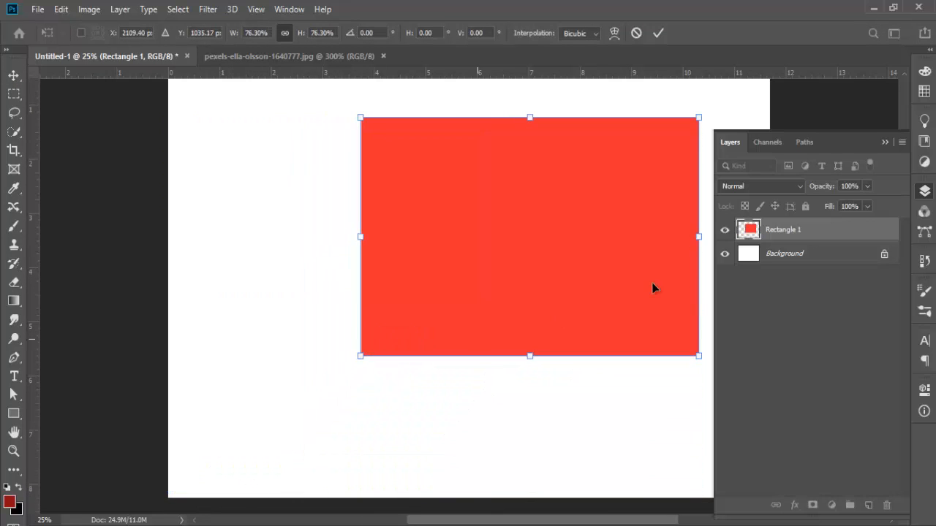
{"action": "left_click_drag", "start_coordinate": [599, 273], "coordinate": [577, 284]}
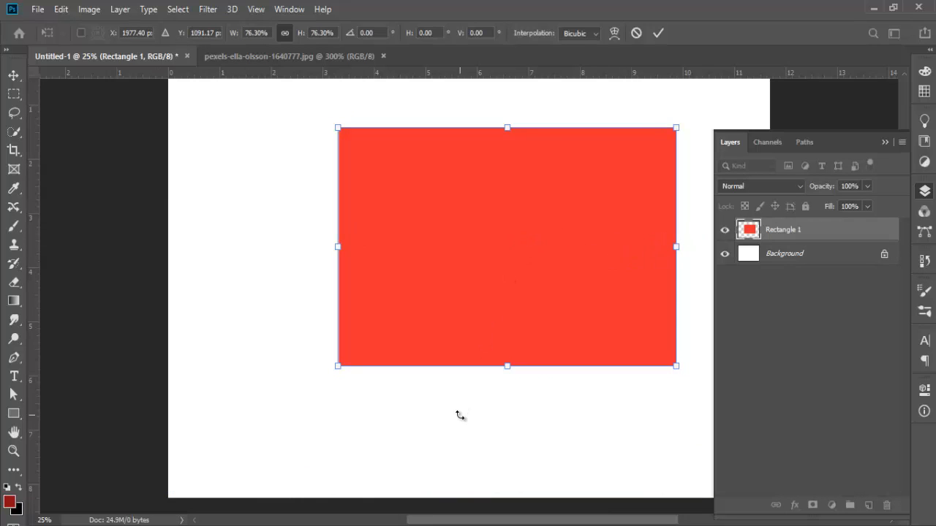
{"action": "left_click", "coordinate": [657, 33]}
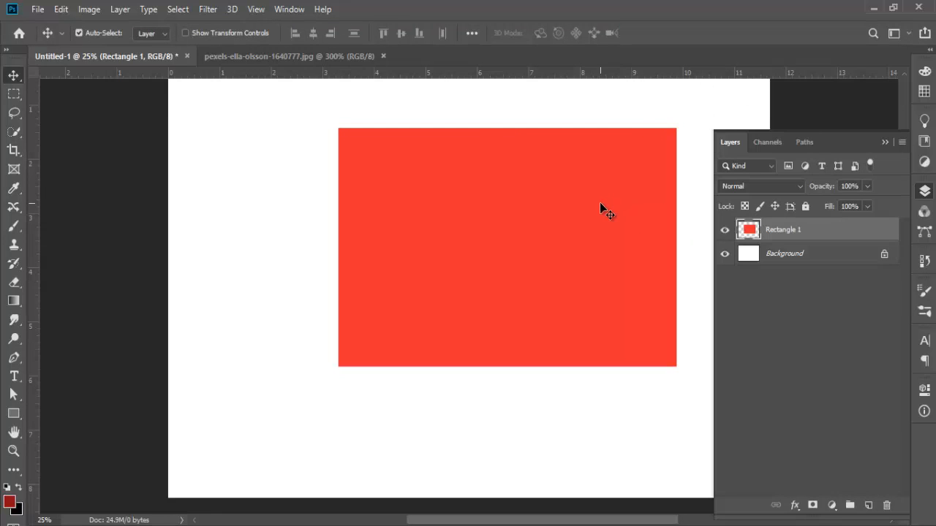
- Delete the rasterized rectangle and draw a dark red rectangle shape about 1940 × 1366 px in its place
{"action": "key", "text": "Delete"}
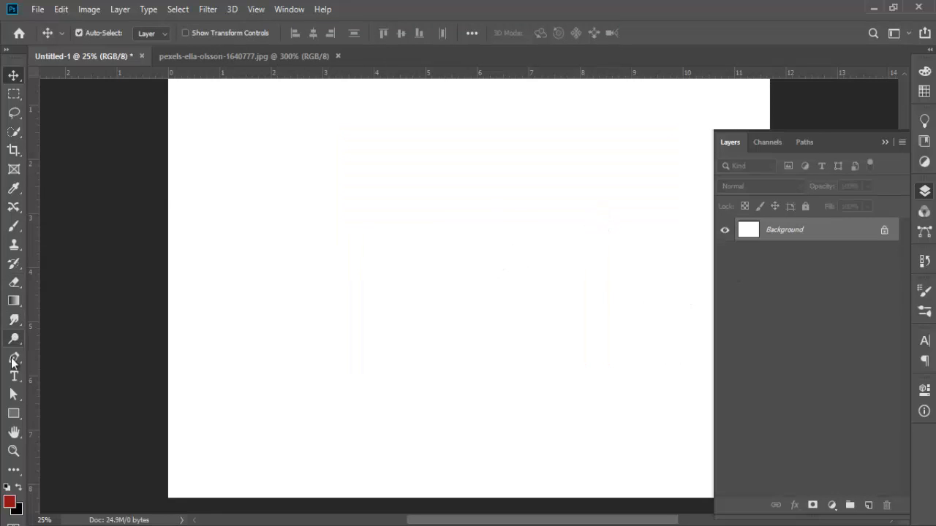
{"action": "left_click", "coordinate": [14, 414]}
{"action": "left_click_drag", "start_coordinate": [301, 145], "coordinate": [633, 391]}
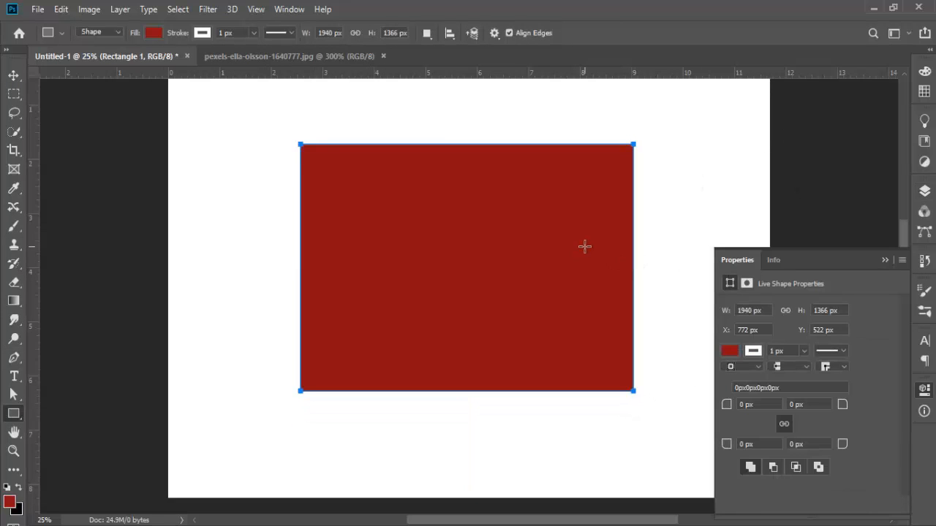
{"action": "left_click", "coordinate": [884, 260]}
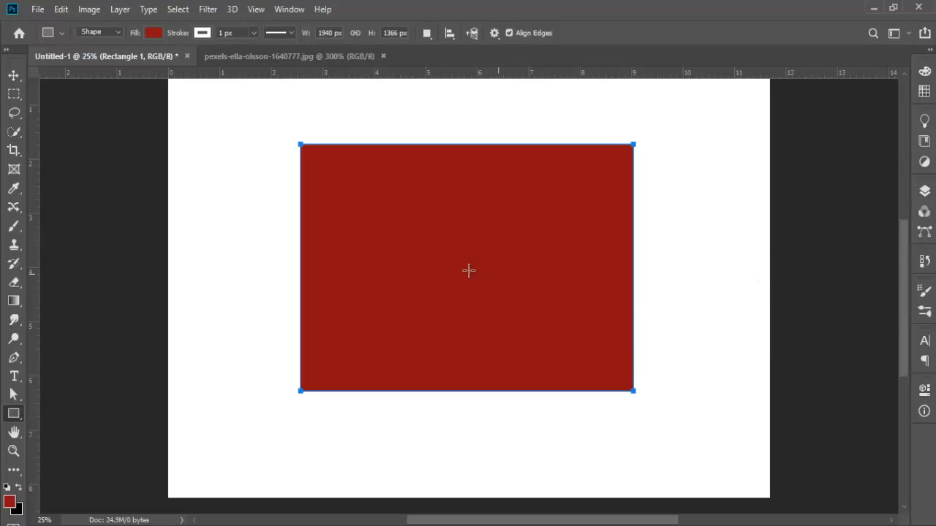
- Convert the new Rectangle 1 layer to a smart object
{"action": "left_click", "coordinate": [924, 190]}
{"action": "right_click", "coordinate": [806, 232]}
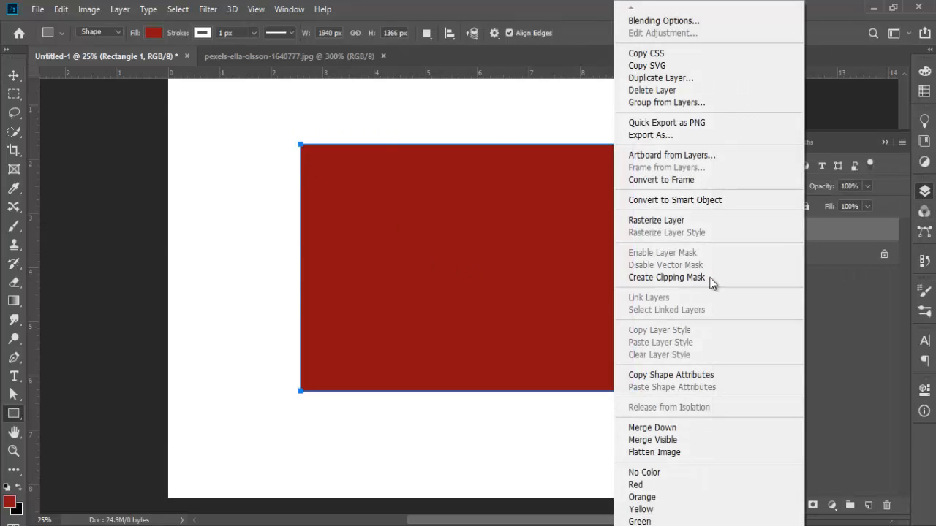
{"action": "left_click", "coordinate": [679, 201]}
- Move the dark red rectangle around the upper middle of the canvas, and delete it
{"action": "left_click", "coordinate": [13, 75]}
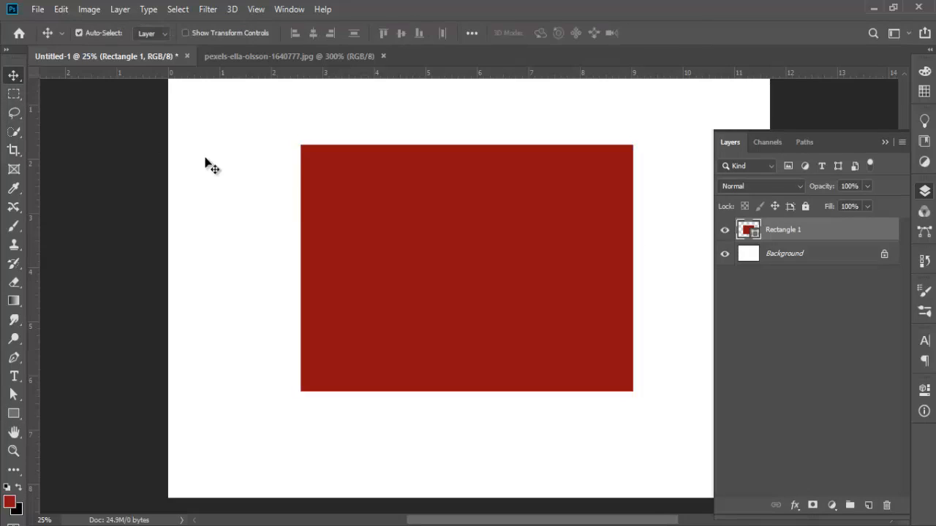
{"action": "left_click_drag", "start_coordinate": [422, 229], "coordinate": [392, 213]}
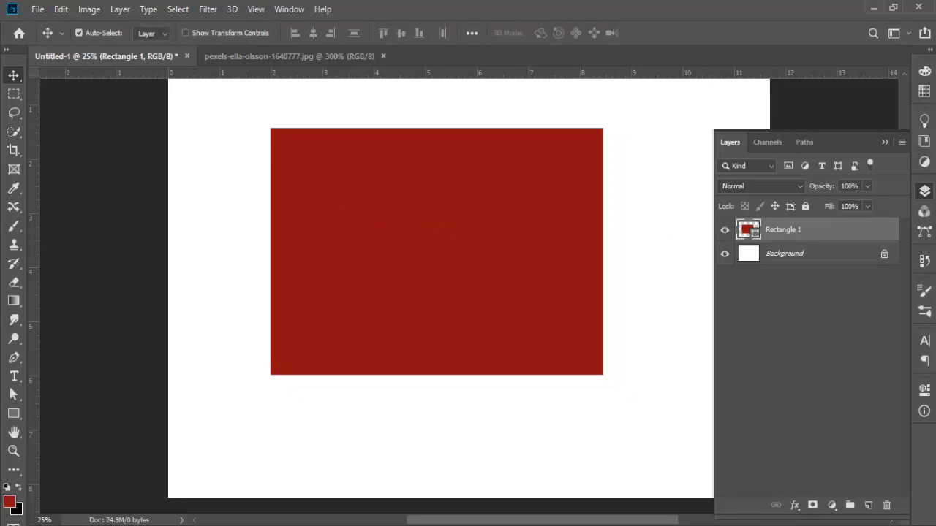
{"action": "left_click", "coordinate": [884, 142]}
{"action": "left_click_drag", "start_coordinate": [449, 244], "coordinate": [481, 245]}
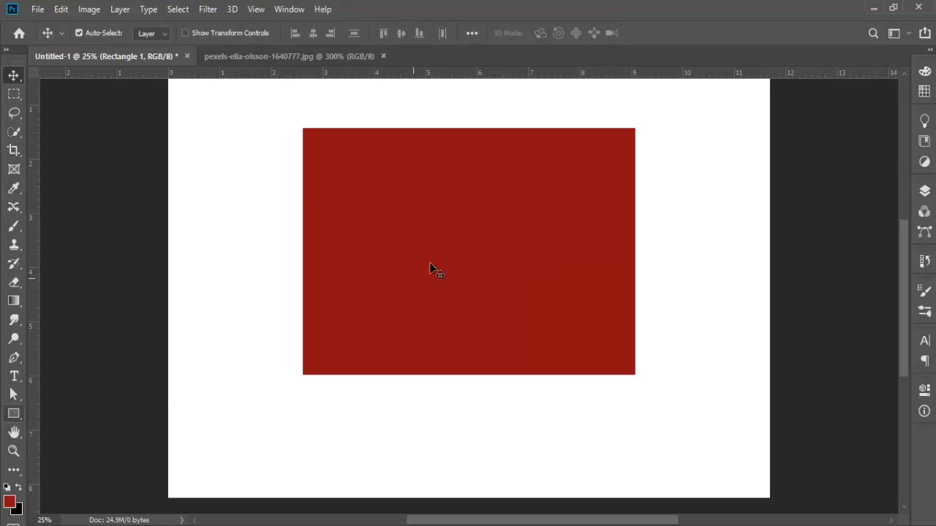
{"action": "key", "text": "Delete"}
- Draw a perfect square about 920 × 920 px in the canvas's upper left area with the Rectangle tool
{"action": "left_click", "coordinate": [13, 413]}
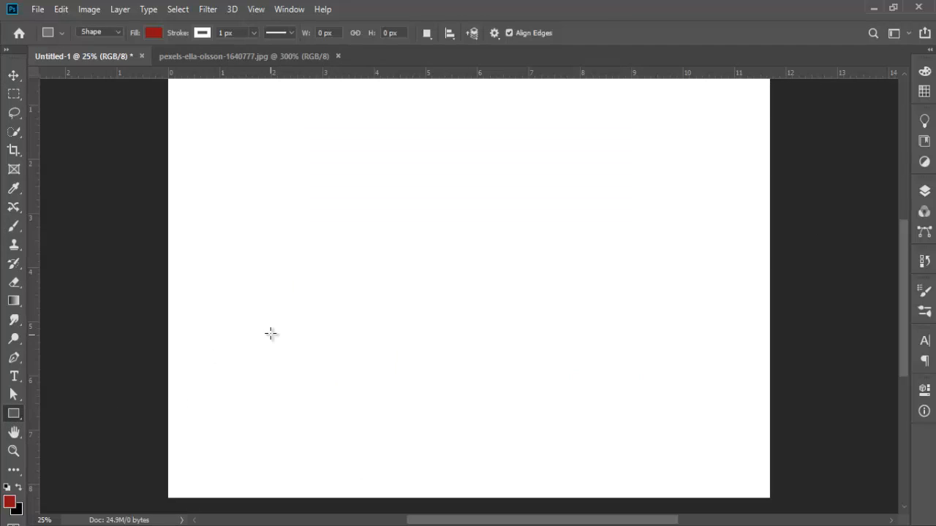
{"action": "left_click_drag", "start_coordinate": [255, 128], "coordinate": [414, 319]}
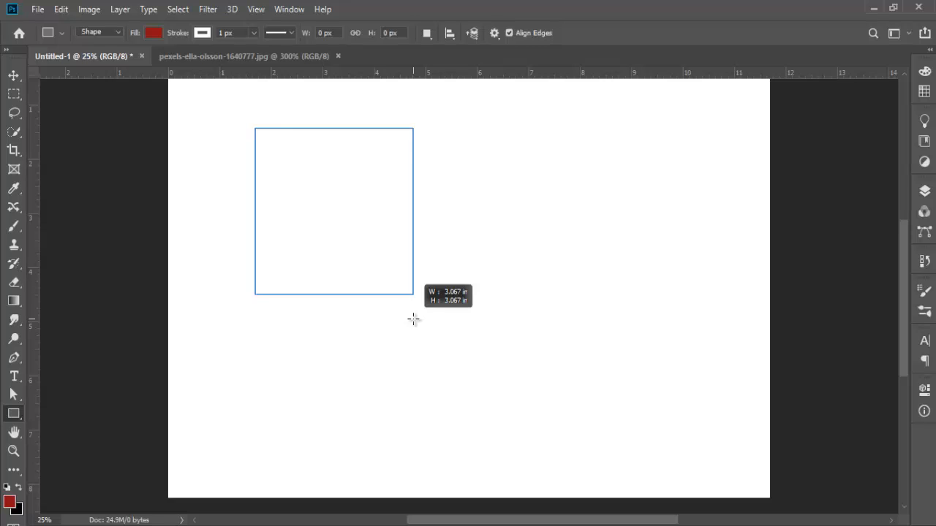
{"action": "left_click_drag", "start_coordinate": [413, 318], "coordinate": [413, 319]}
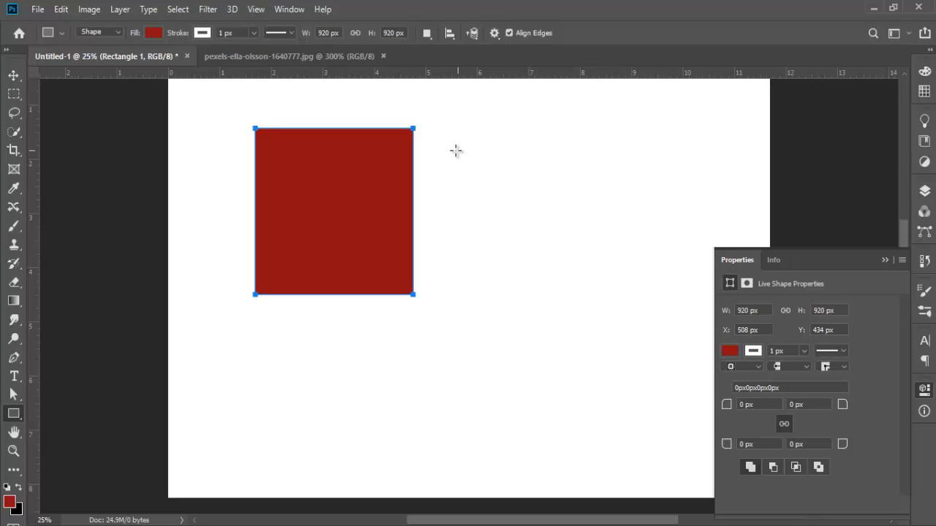
- Draw four progressively smaller squares beside and below the large square, making the third of them about 280 px wide
{"action": "left_click_drag", "start_coordinate": [458, 131], "coordinate": [543, 221]}
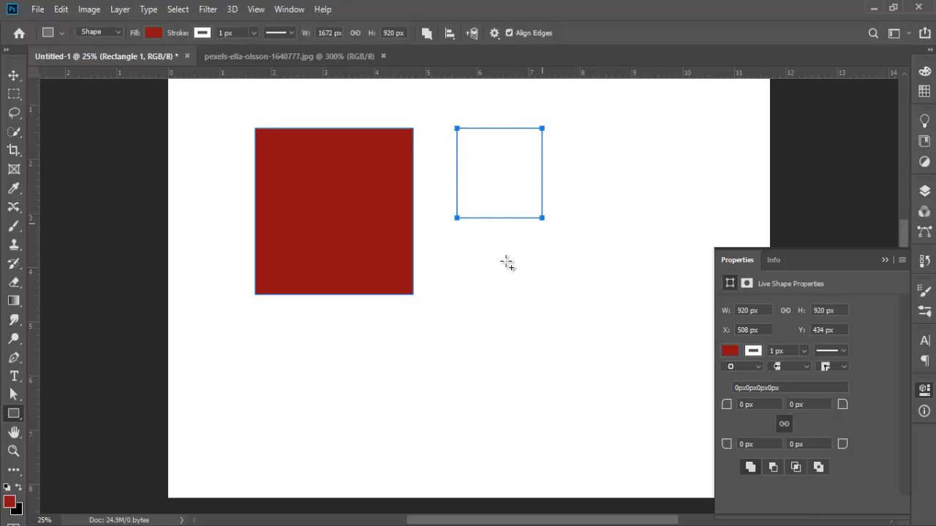
{"action": "left_click_drag", "start_coordinate": [482, 240], "coordinate": [542, 303]}
{"action": "left_click_drag", "start_coordinate": [457, 330], "coordinate": [505, 381]}
{"action": "left_click_drag", "start_coordinate": [402, 352], "coordinate": [441, 393]}
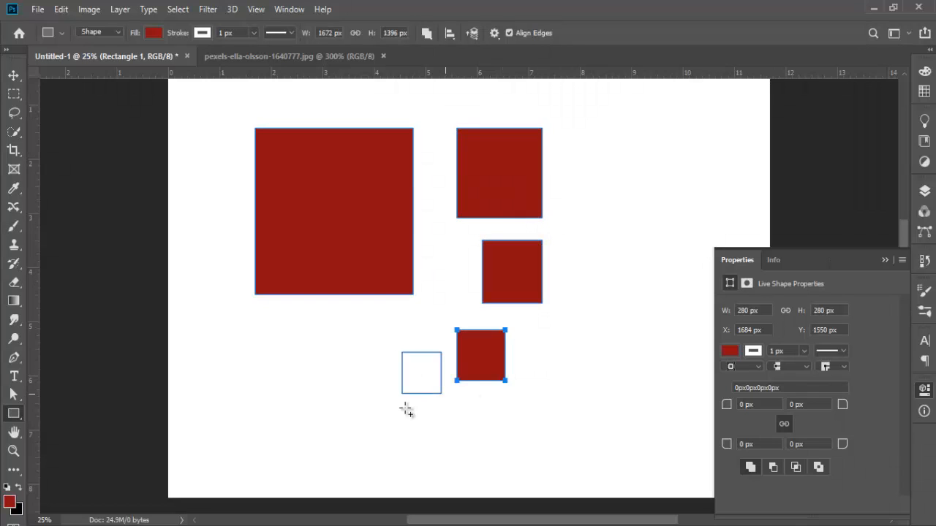
- Undo all of the drawn squares until the canvas is empty
{"action": "key", "text": "ctrl+z"}
{"action": "key", "text": "ctrl+z"}
{"action": "key", "text": "ctrl+z"}
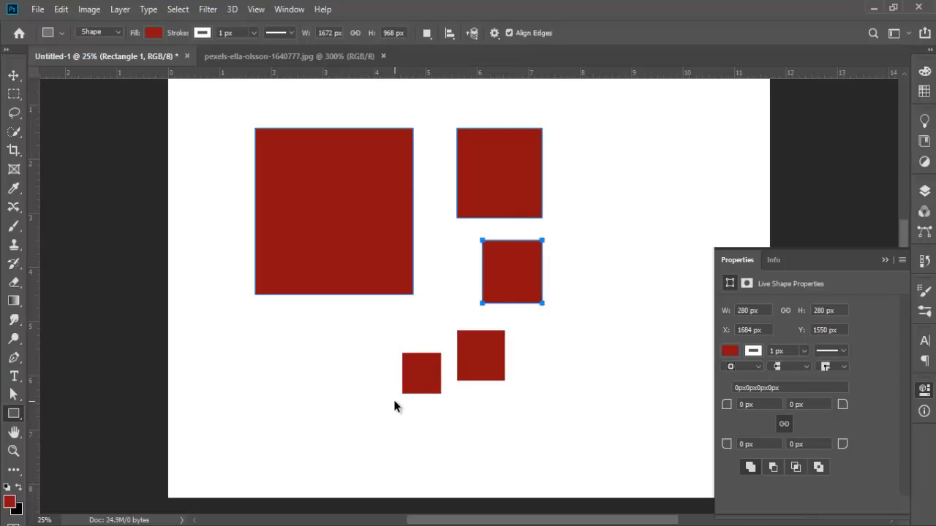
{"action": "key", "text": "ctrl+z"}
{"action": "key", "text": "ctrl+z"}
{"action": "key", "text": "ctrl+z"}
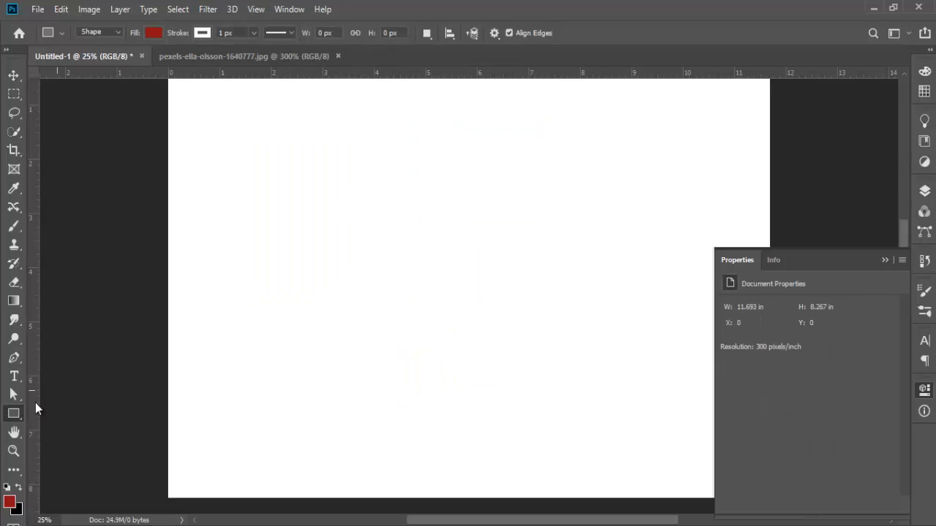
- Draw a wide ellipse and an overlapping tall one about 616 × 1062 px with the Ellipse tool, and undo both
{"action": "right_click", "coordinate": [12, 413]}
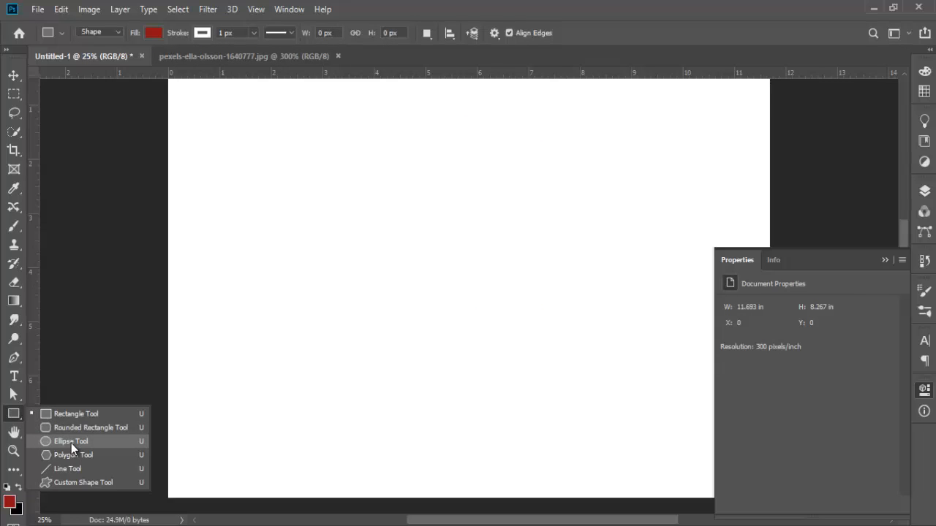
{"action": "left_click", "coordinate": [73, 441]}
{"action": "left_click_drag", "start_coordinate": [244, 162], "coordinate": [407, 272]}
{"action": "left_click_drag", "start_coordinate": [266, 118], "coordinate": [371, 311]}
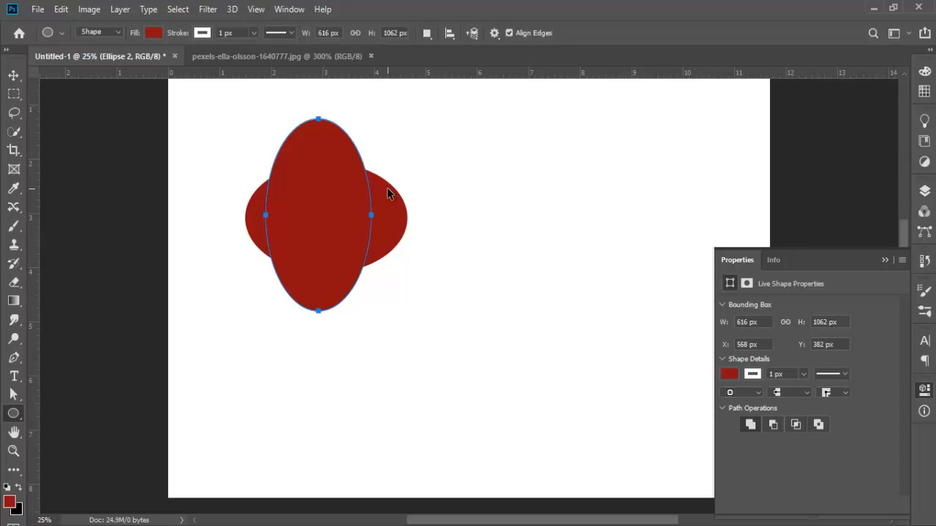
{"action": "key", "text": "ctrl+z"}
{"action": "key", "text": "ctrl+z"}
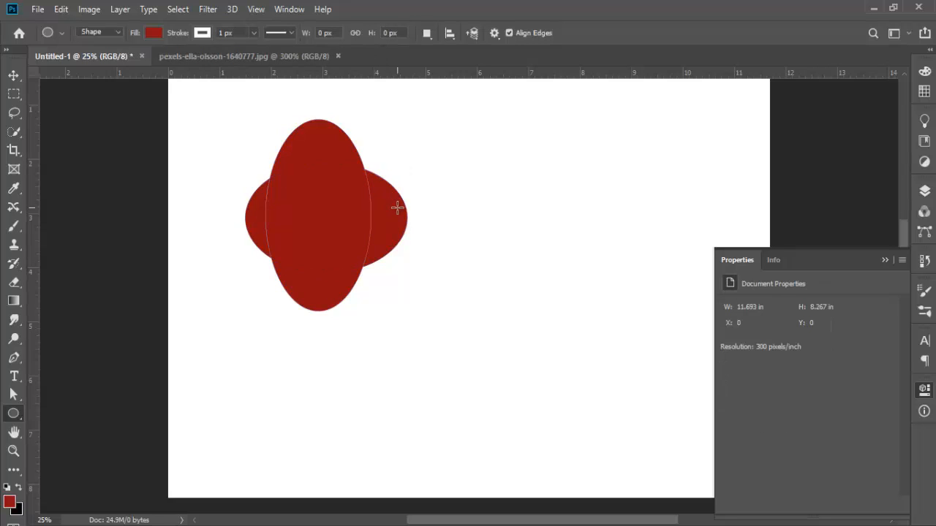
- Draw a perfect circle about 804 px wide and a curved row of progressively smaller circles along its right side
{"action": "left_click_drag", "start_coordinate": [269, 141], "coordinate": [407, 310]}
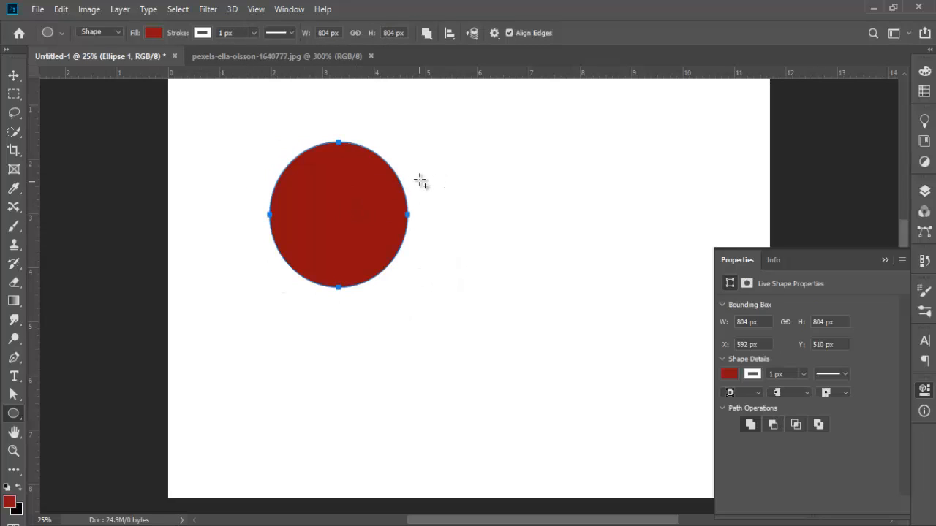
{"action": "left_click_drag", "start_coordinate": [410, 154], "coordinate": [453, 251]}
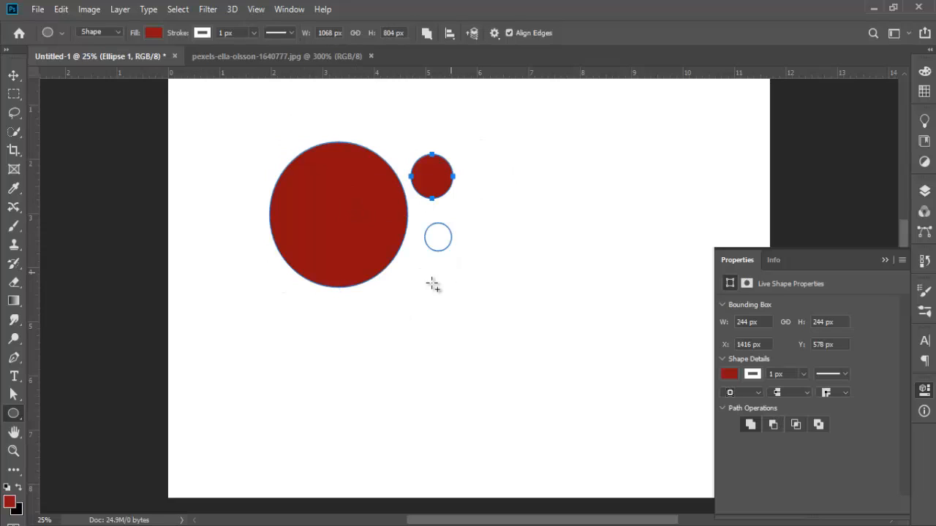
{"action": "mouse_move", "coordinate": [405, 274]}
{"action": "left_mouse_down"}
{"action": "mouse_move", "coordinate": [421, 290]}
{"action": "mouse_move", "coordinate": [395, 299]}
{"action": "left_mouse_up"}
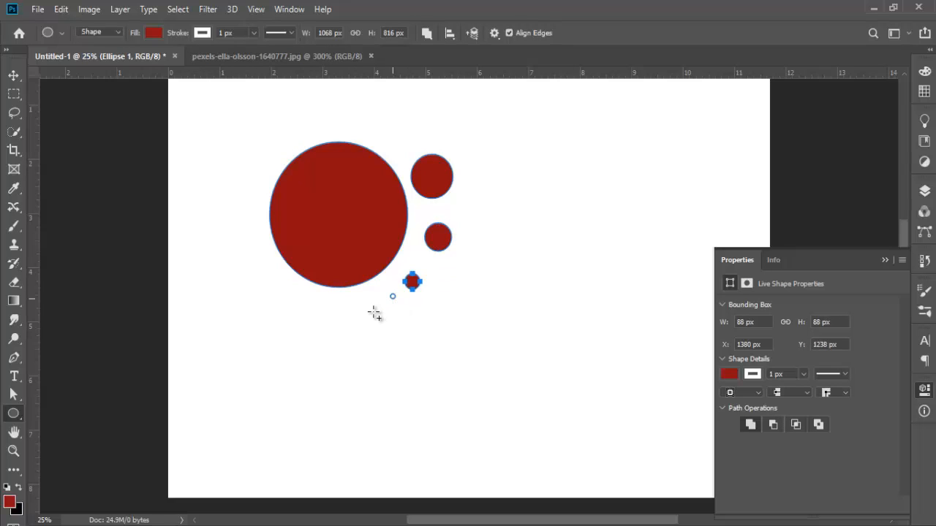
- Undo all of the drawn circles, including the large one, until the canvas is empty
{"action": "left_click", "coordinate": [13, 75]}
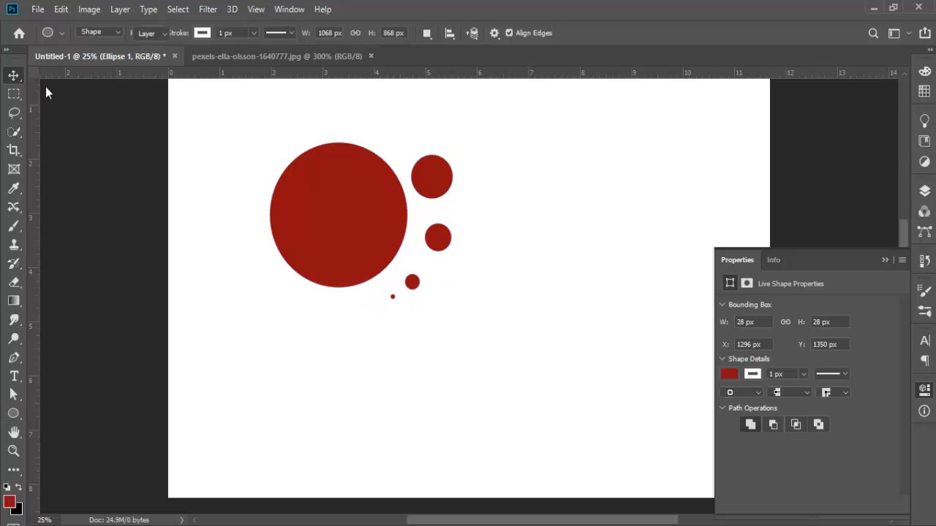
{"action": "left_click", "coordinate": [190, 140]}
{"action": "key", "text": "ctrl"}
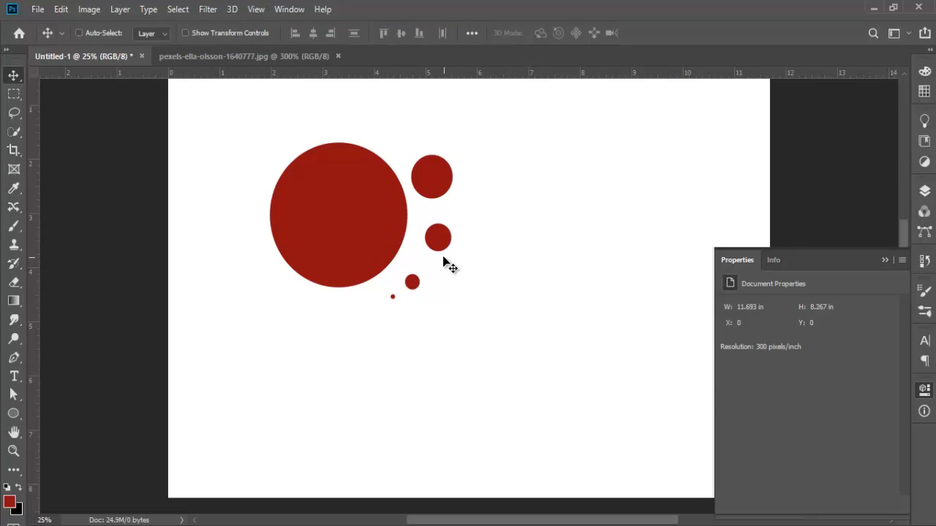
{"action": "key", "text": "ctrl+alt+z"}
{"action": "key", "text": "ctrl+alt+z"}
{"action": "key", "text": "ctrl+alt+z"}
{"action": "key", "text": "ctrl+alt+z"}
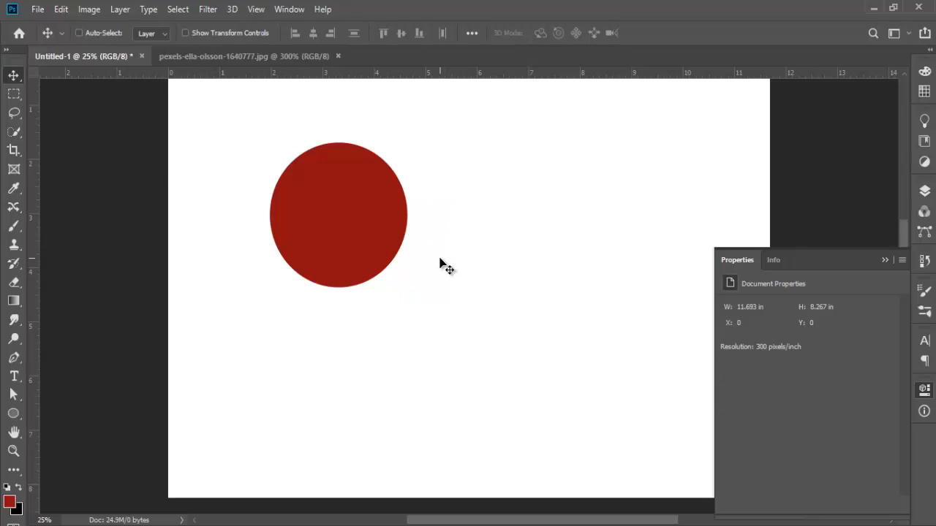
{"action": "left_click", "coordinate": [13, 413]}
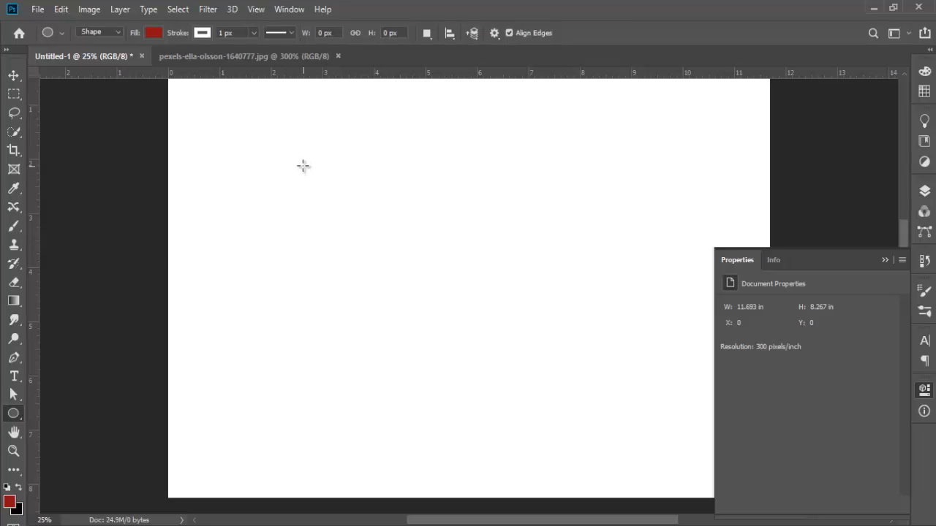
- Draw a rounded rectangle about 1368 × 834 px with a 10 px corner radius, and undo it
{"action": "left_click", "coordinate": [13, 413]}
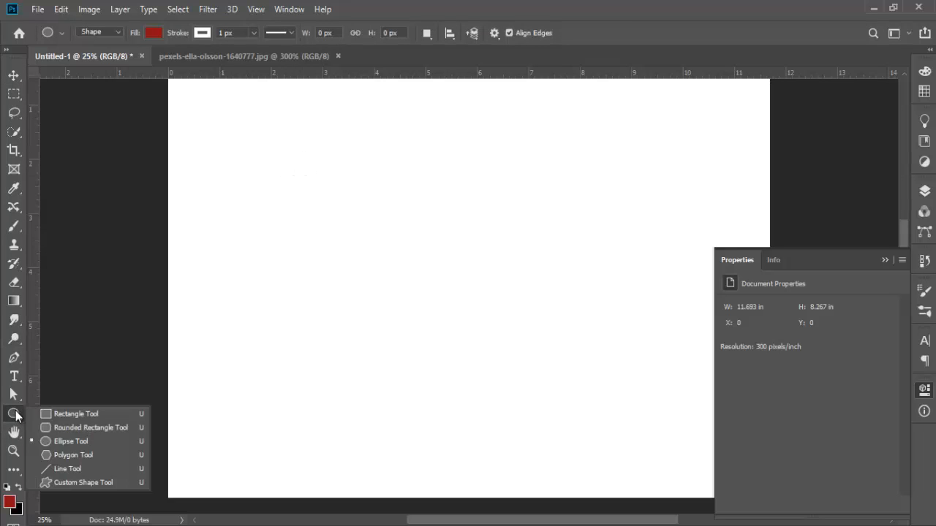
{"action": "left_click", "coordinate": [70, 427]}
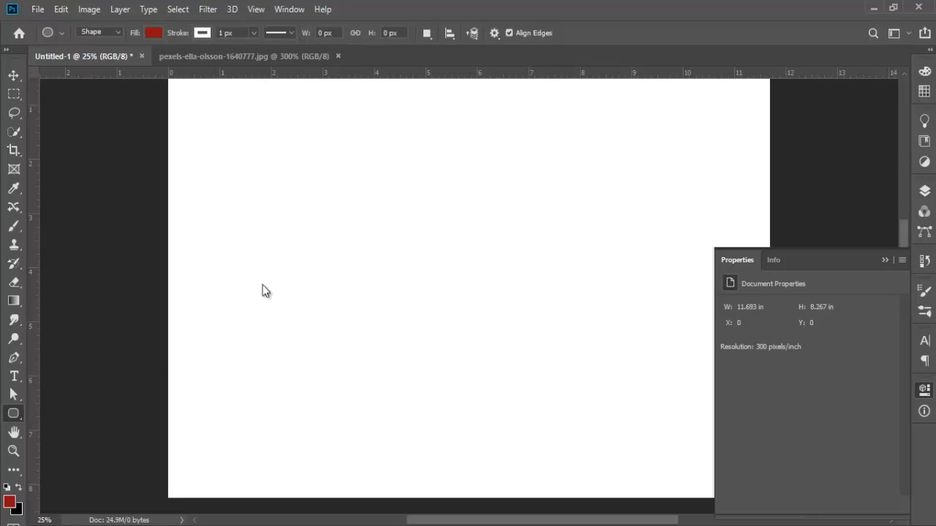
{"action": "left_click_drag", "start_coordinate": [282, 155], "coordinate": [516, 305]}
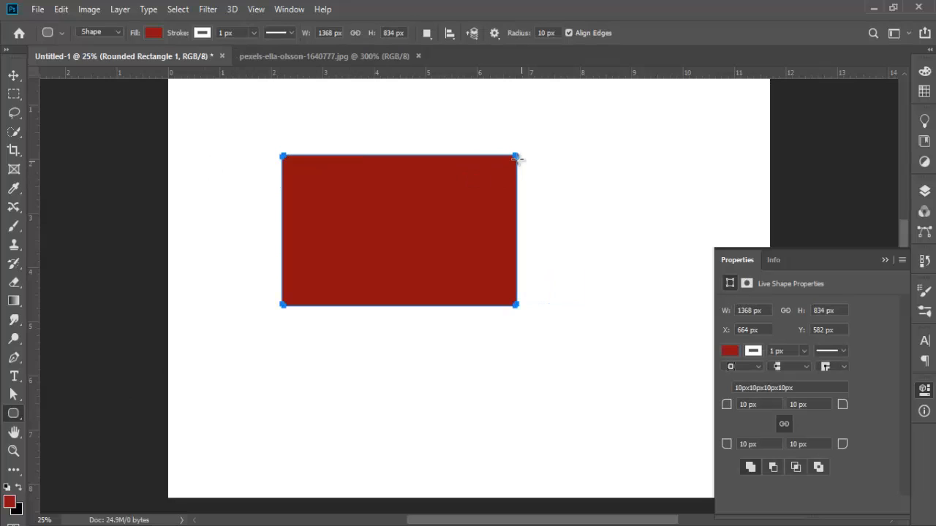
{"action": "key", "text": "ctrl+z"}
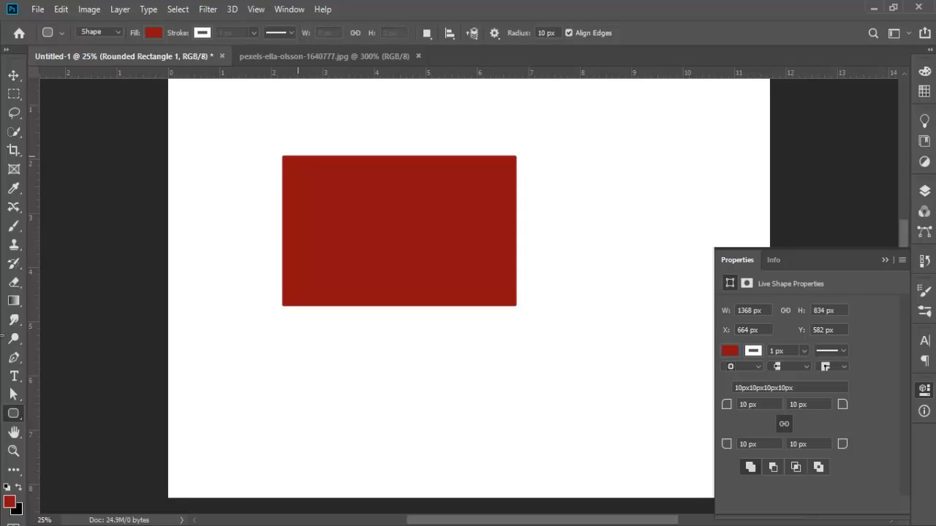
- Draw a rectangle about 1184 × 894 px near the middle of the canvas with the Rectangle tool
{"action": "right_click", "coordinate": [16, 419]}
{"action": "left_click", "coordinate": [73, 413]}
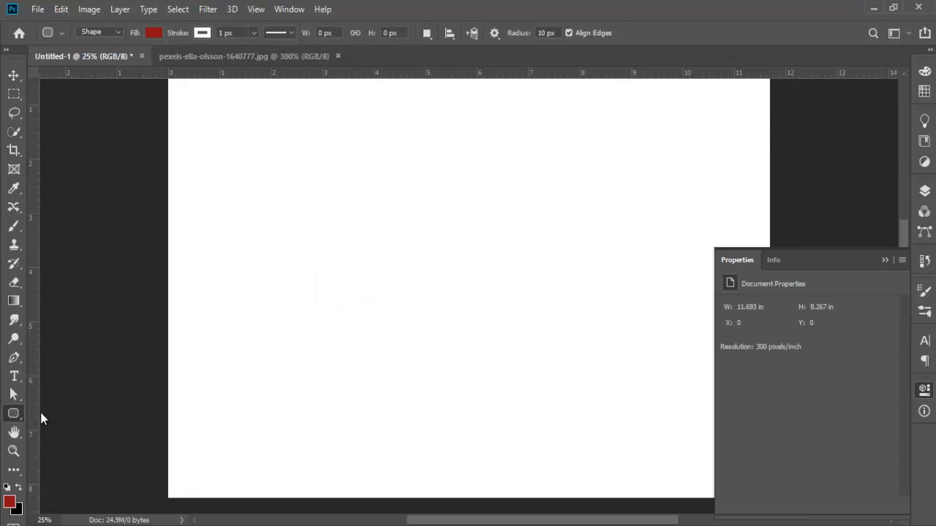
{"action": "mouse_move", "coordinate": [311, 172]}
{"action": "left_mouse_down"}
{"action": "mouse_move", "coordinate": [472, 307]}
{"action": "mouse_move", "coordinate": [512, 307]}
{"action": "mouse_move", "coordinate": [514, 334]}
{"action": "left_mouse_up"}
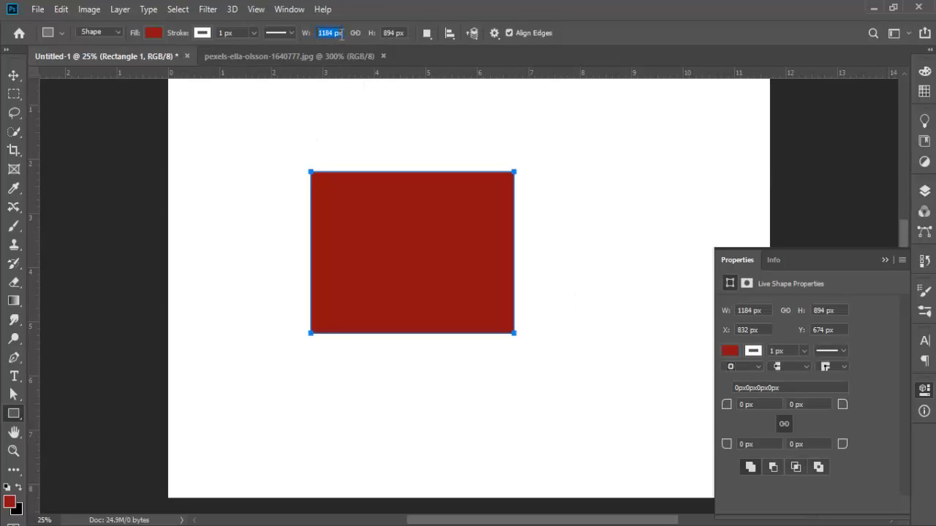
- Look for a way to change the measurement unit of the rectangle's width and height, checking the available unit options
{"action": "left_click", "coordinate": [330, 33]}
{"action": "left_click", "coordinate": [382, 33]}
{"action": "left_click", "coordinate": [342, 33]}
{"action": "right_click", "coordinate": [344, 76]}
{"action": "left_click", "coordinate": [424, 73]}
{"action": "left_click", "coordinate": [330, 32]}
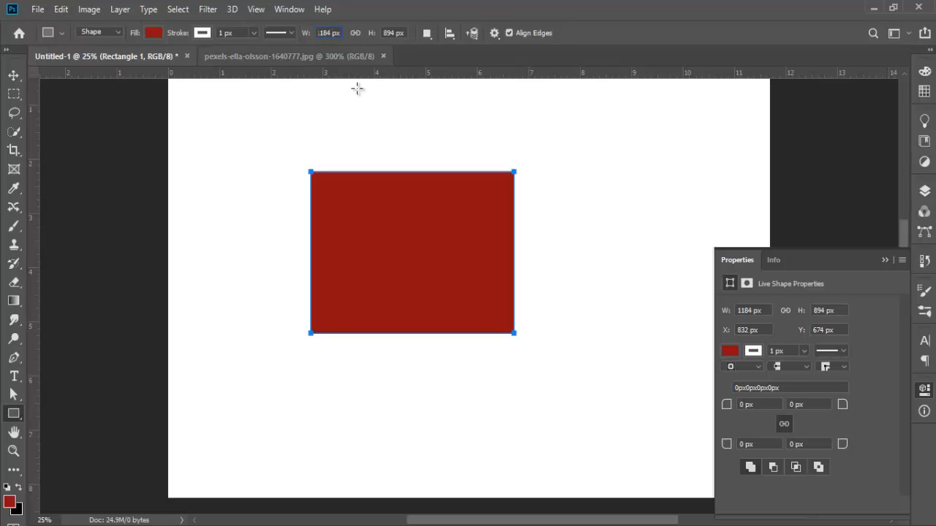
{"action": "right_click", "coordinate": [390, 82]}
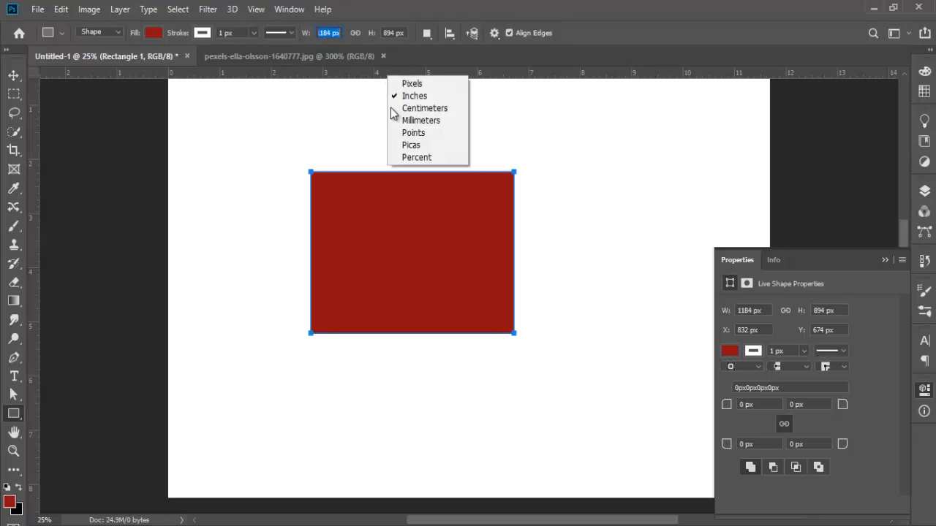
{"action": "left_click", "coordinate": [348, 78]}
{"action": "left_click", "coordinate": [335, 34]}
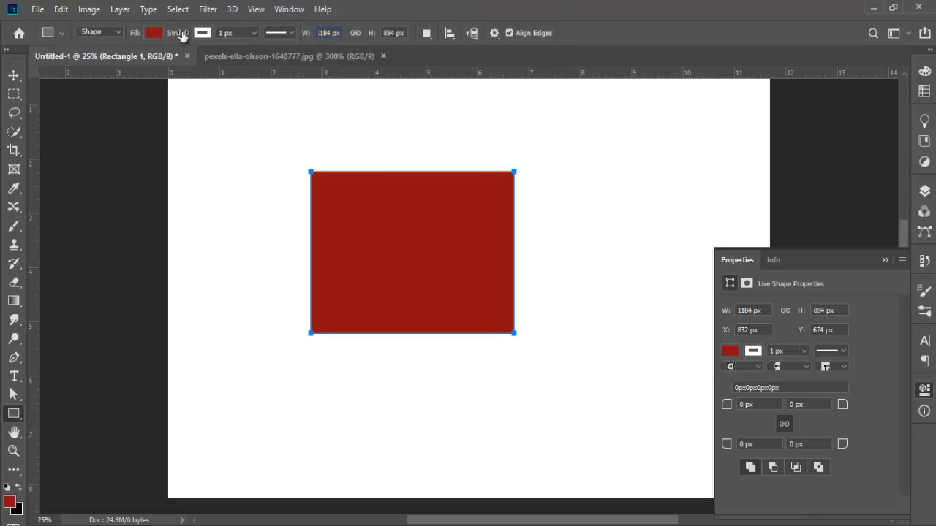
{"action": "left_click", "coordinate": [60, 9]}
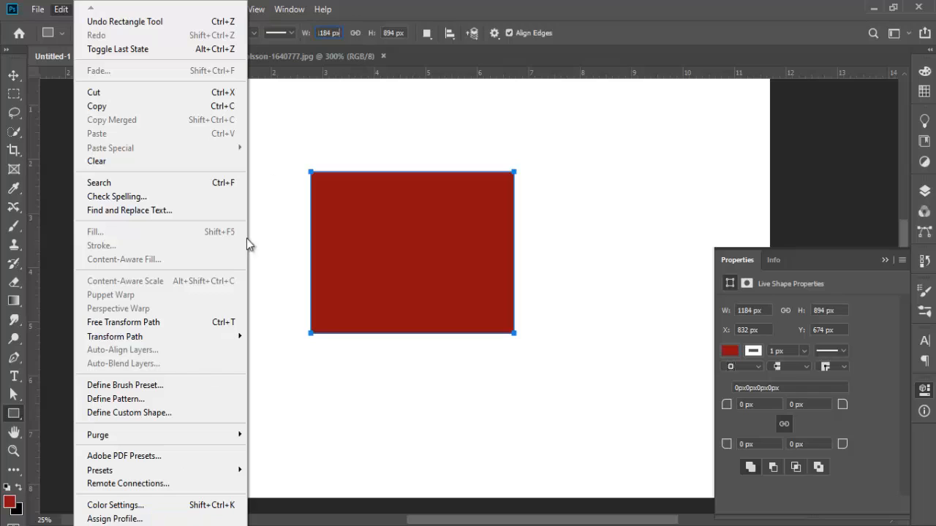
{"action": "left_click", "coordinate": [340, 45]}
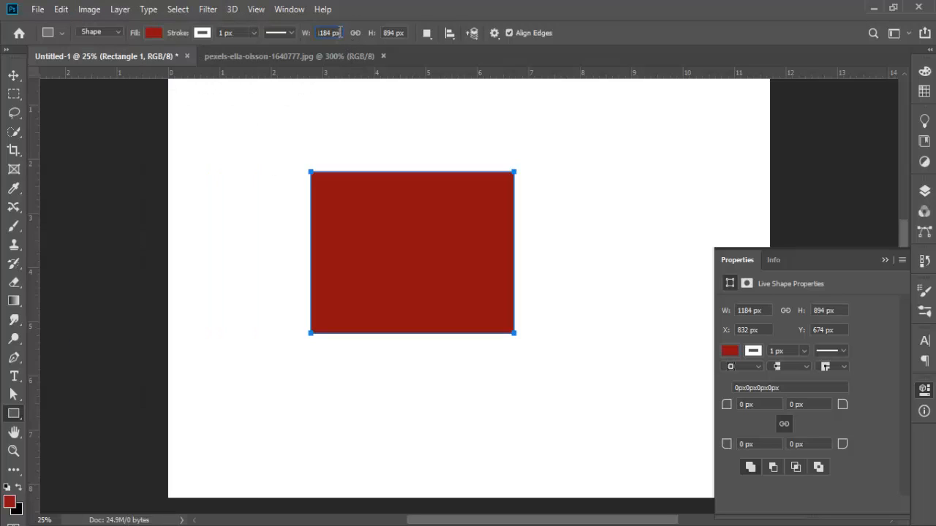
- Set the rectangle's width to 1200 px and its height to 1500 px
{"action": "left_click_drag", "start_coordinate": [340, 33], "coordinate": [291, 26]}
{"action": "type", "text": "1200"}
{"action": "key", "text": "Tab"}
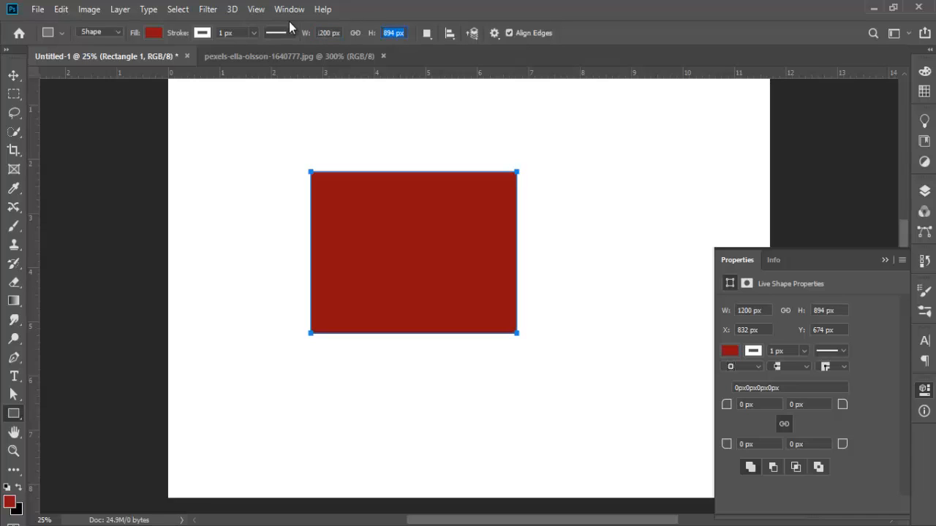
{"action": "type", "text": "1500"}
{"action": "key", "text": "Return"}
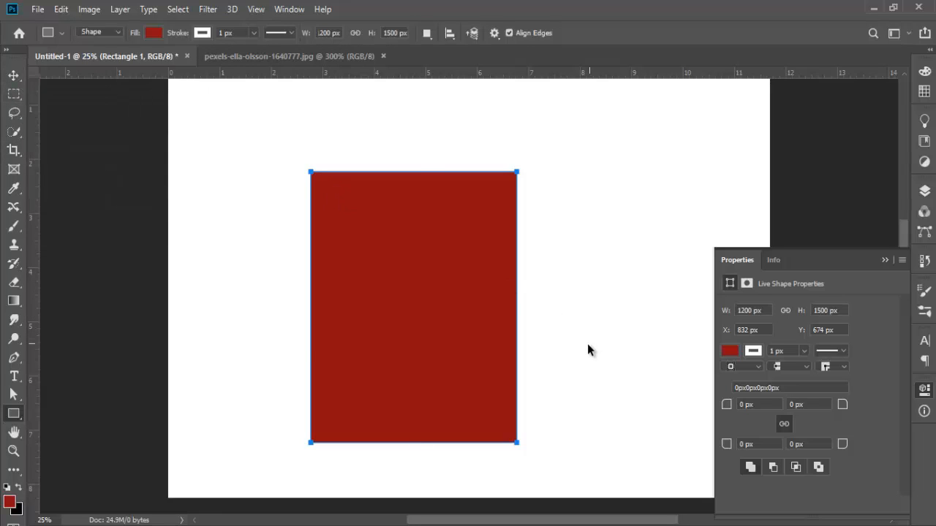
- Free-transform the rectangle into a wider, shorter shape of about 1678 × 1087 px and apply the transformation
{"action": "key", "text": "ctrl+t"}
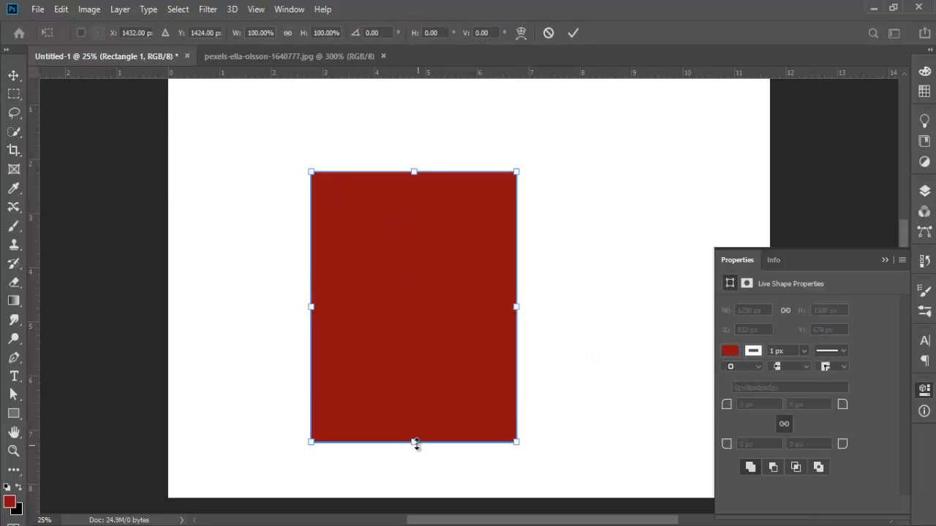
{"action": "left_click_drag", "start_coordinate": [414, 442], "coordinate": [445, 298]}
{"action": "left_click_drag", "start_coordinate": [518, 287], "coordinate": [630, 399]}
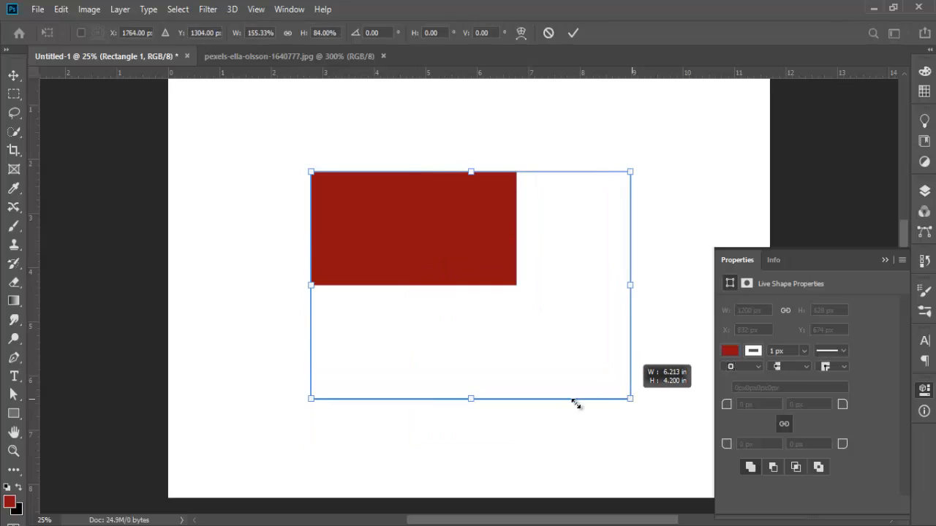
{"action": "left_click_drag", "start_coordinate": [311, 399], "coordinate": [343, 367]}
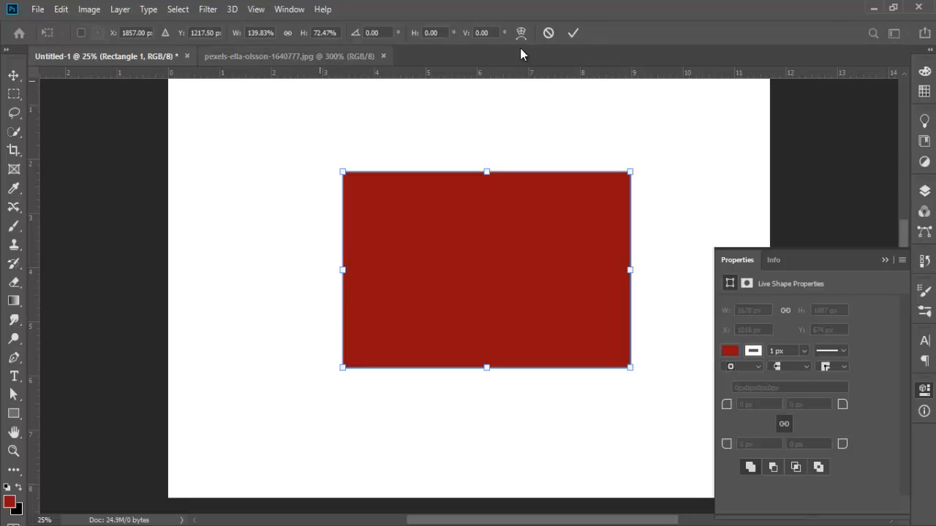
{"action": "left_click", "coordinate": [573, 33]}
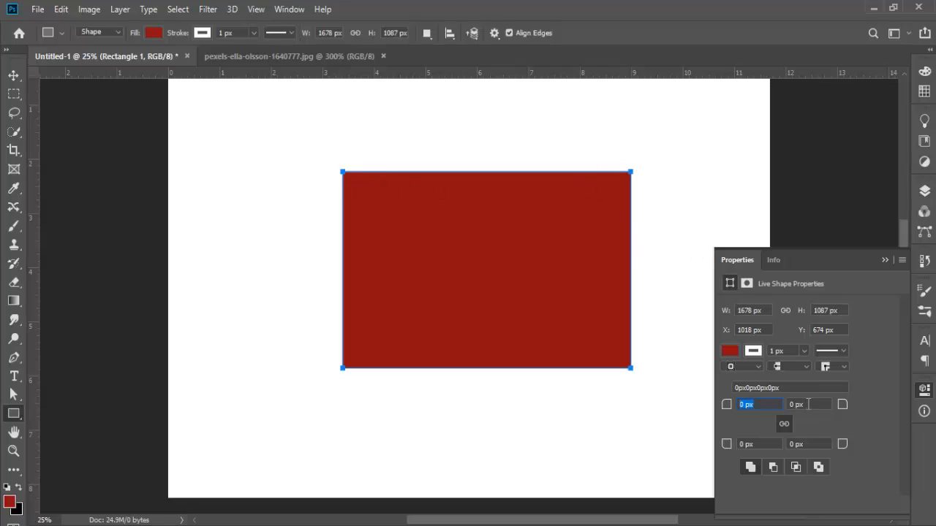
- Round all four corners of the rectangle to 50 px and unlink the corner radii
{"action": "key", "text": "Tab"}
{"action": "key", "text": "Tab"}
{"action": "key", "text": "Tab"}
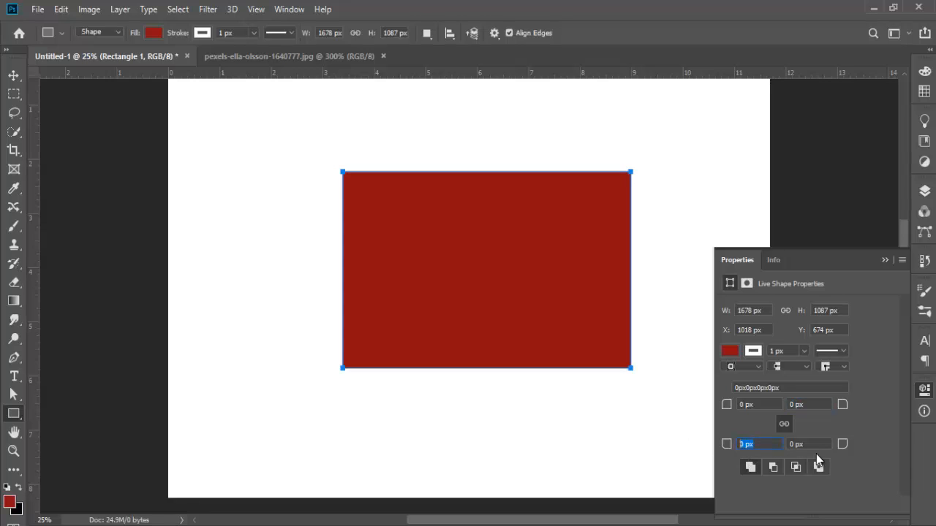
{"action": "key", "text": "Tab"}
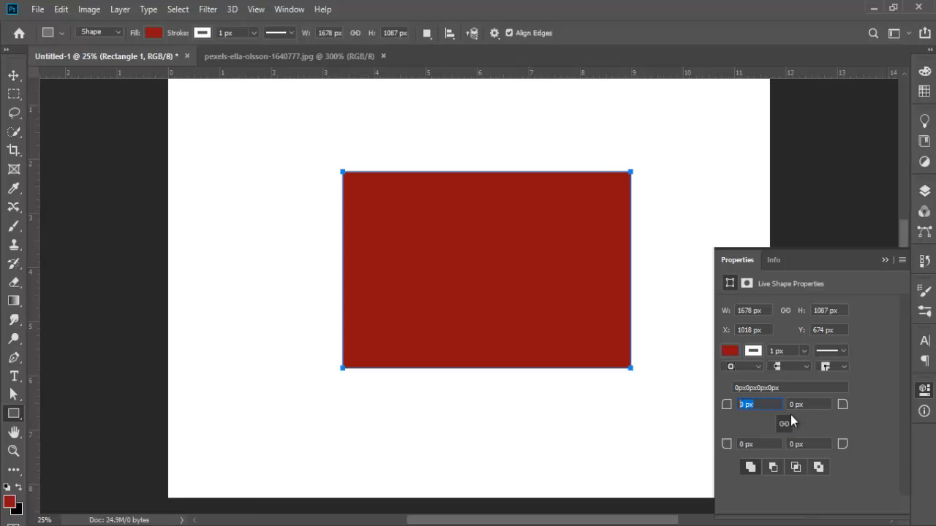
{"action": "key", "text": "Tab"}
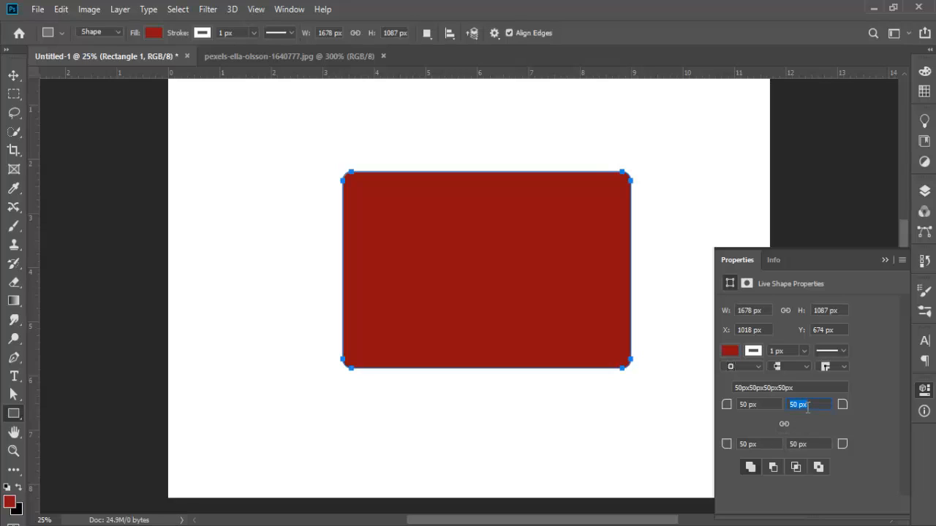
- Set the rectangle's corner radii individually to 200 px top right, 300 px bottom left and 600 px bottom right
{"action": "type", "text": "200"}
{"action": "key", "text": "Tab"}
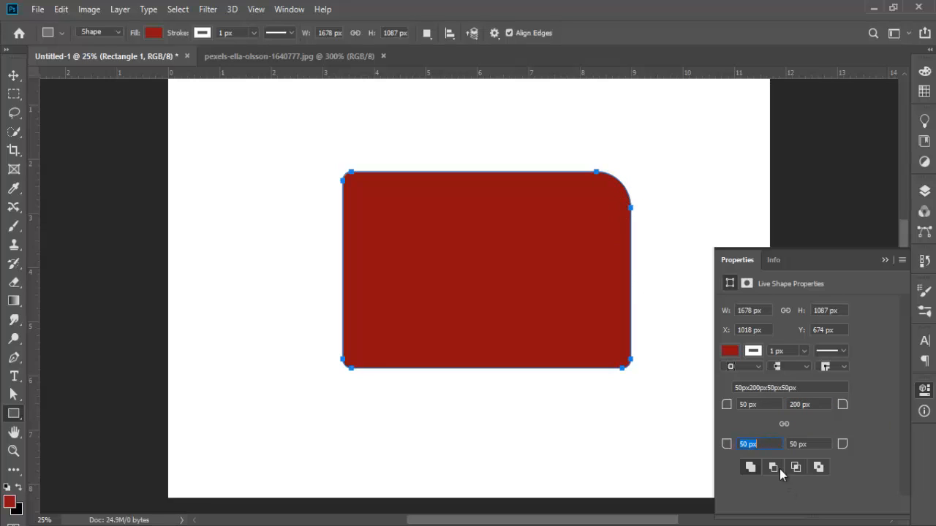
{"action": "type", "text": "300"}
{"action": "key", "text": "Tab"}
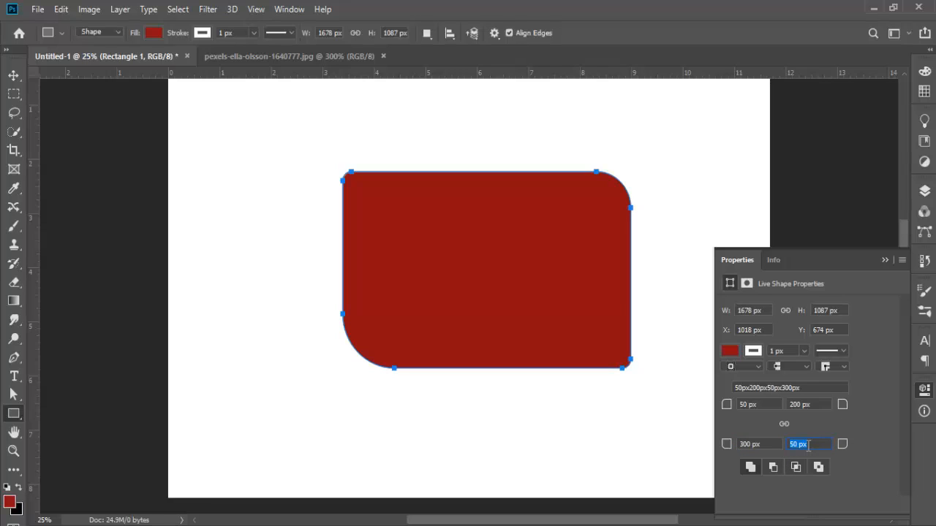
{"action": "type", "text": "600"}
{"action": "key", "text": "Return"}
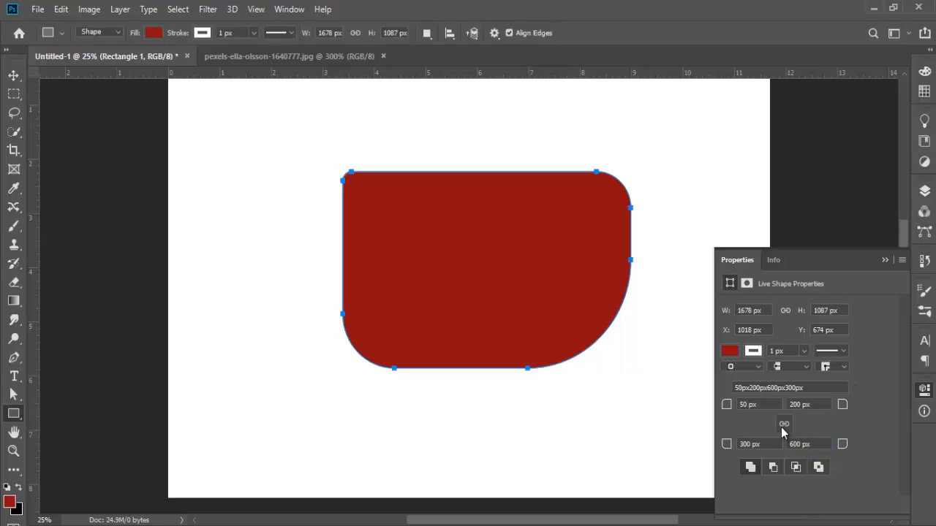
- Link the corner radii again and delete the rounded rectangle from the canvas
{"action": "left_click", "coordinate": [784, 425]}
{"action": "left_click", "coordinate": [764, 407]}
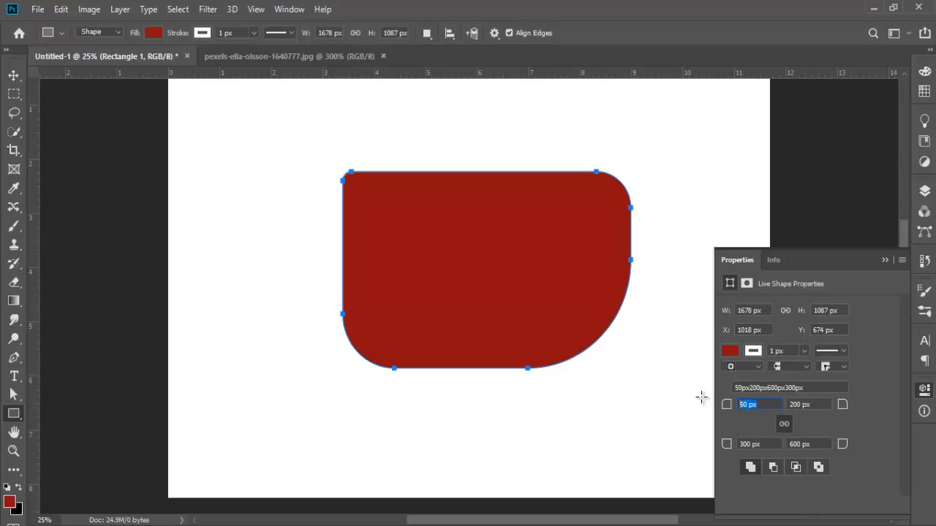
{"action": "left_click", "coordinate": [13, 75]}
{"action": "key", "text": "Delete"}
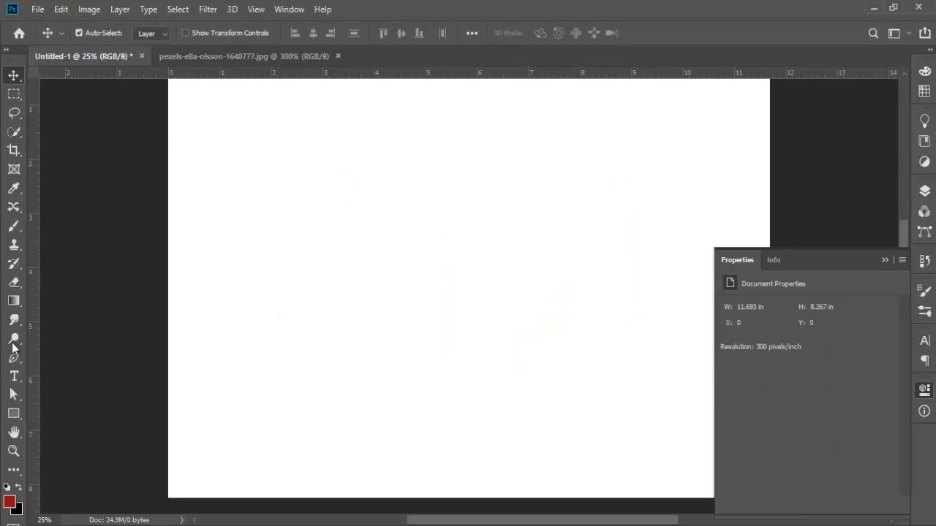
- Draw a rectangle about 1916 × 1210 px, try light blue fill swatches on it, and fill it with light orange
{"action": "left_click", "coordinate": [14, 414]}
{"action": "mouse_move", "coordinate": [258, 164]}
{"action": "left_mouse_down"}
{"action": "mouse_move", "coordinate": [493, 380]}
{"action": "mouse_move", "coordinate": [591, 373]}
{"action": "mouse_move", "coordinate": [588, 382]}
{"action": "left_mouse_up"}
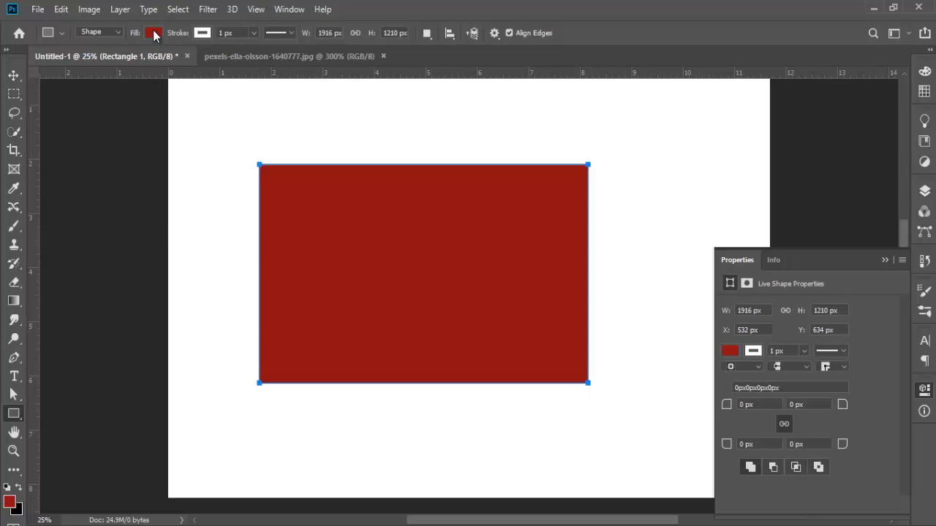
{"action": "left_click", "coordinate": [153, 32]}
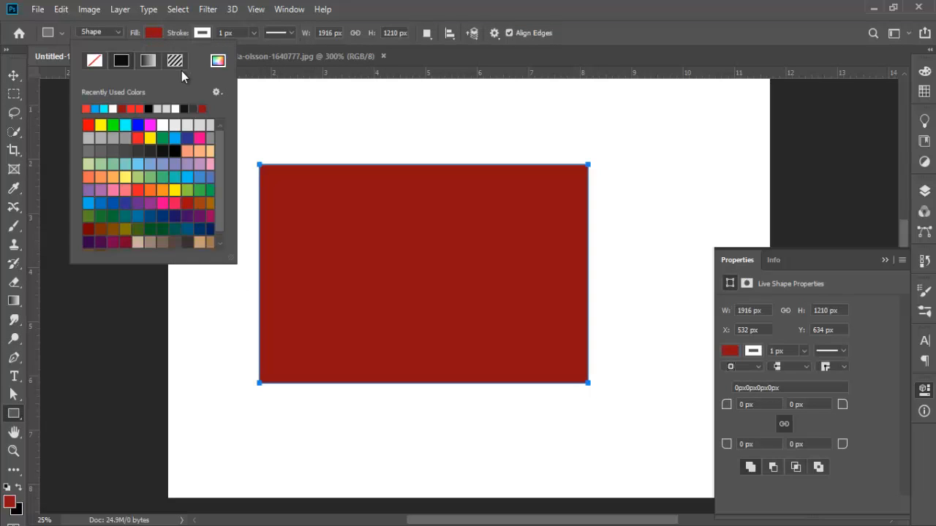
{"action": "left_click", "coordinate": [139, 163]}
{"action": "left_click", "coordinate": [151, 162]}
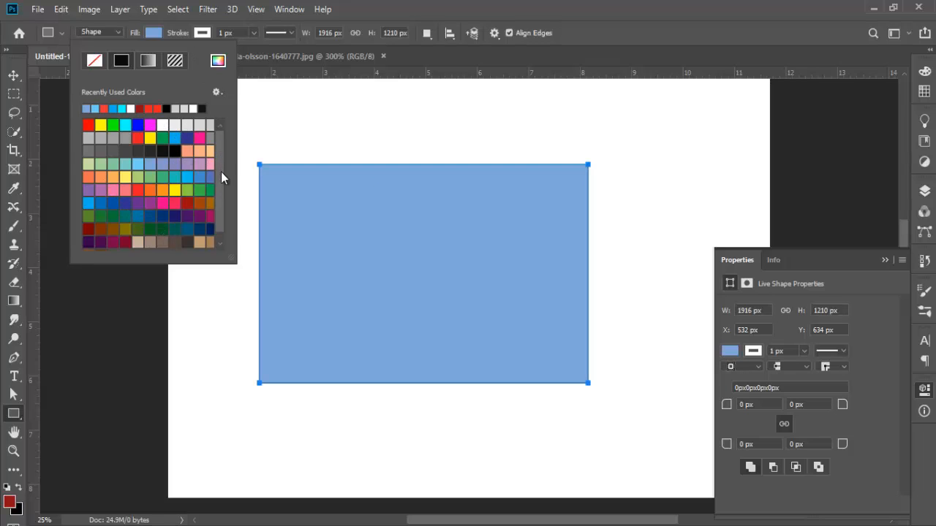
{"action": "left_click_drag", "start_coordinate": [220, 172], "coordinate": [221, 122]}
{"action": "left_click", "coordinate": [199, 152]}
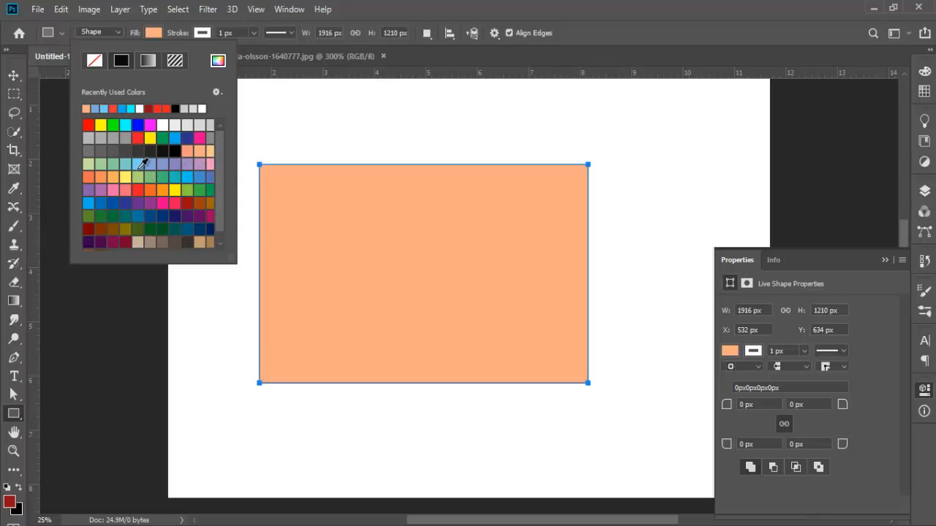
- Open the custom color picker for the rectangle's fill and try orange-red shades, ending on #e46b53
{"action": "left_click", "coordinate": [217, 62]}
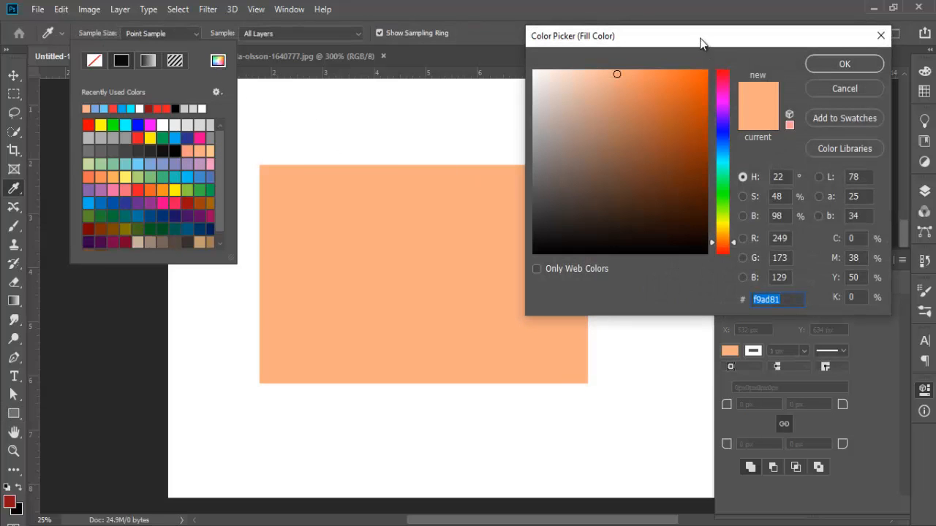
{"action": "left_click_drag", "start_coordinate": [700, 43], "coordinate": [748, 30]}
{"action": "left_click", "coordinate": [775, 235]}
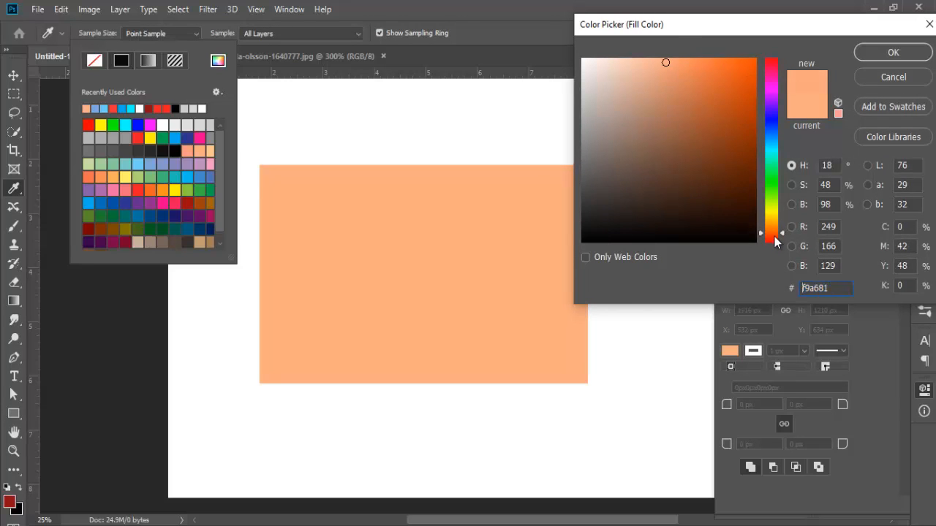
{"action": "left_click_drag", "start_coordinate": [775, 236], "coordinate": [775, 238]}
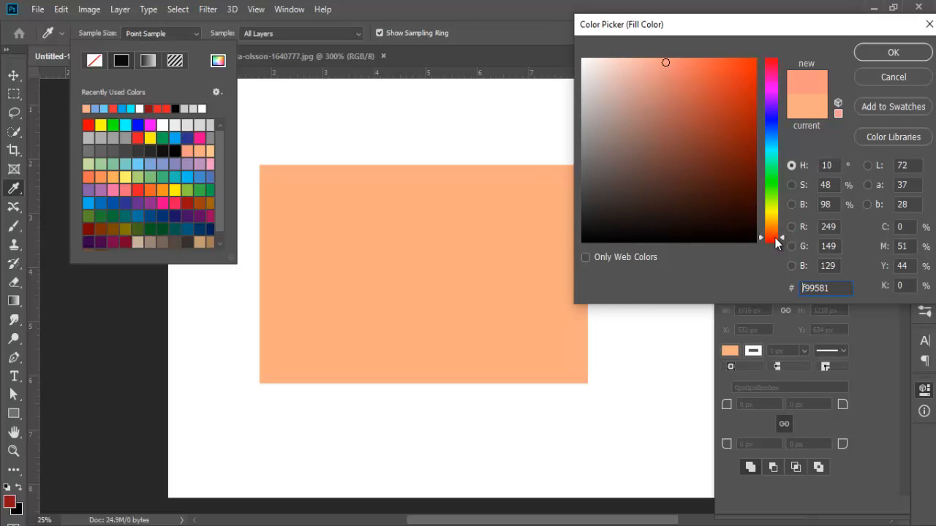
{"action": "left_click", "coordinate": [717, 68]}
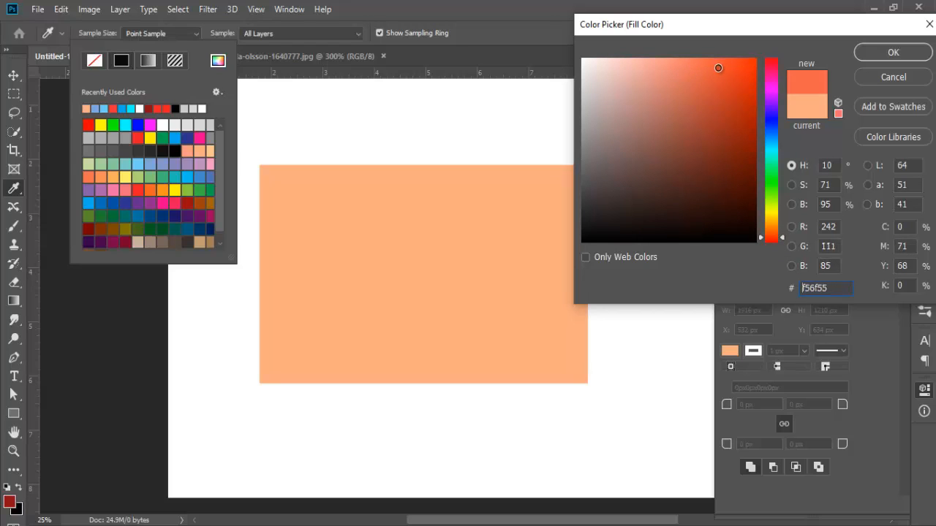
{"action": "left_click_drag", "start_coordinate": [717, 68], "coordinate": [731, 65]}
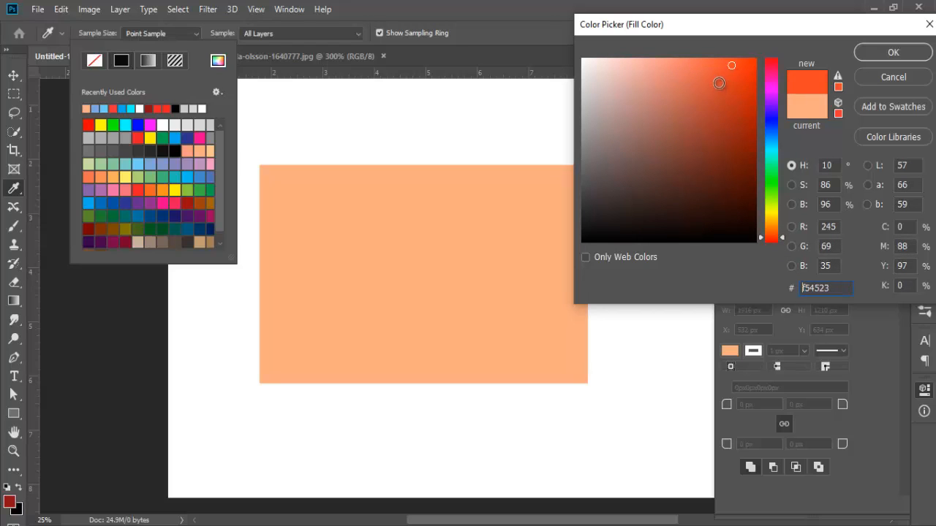
{"action": "left_click", "coordinate": [707, 71]}
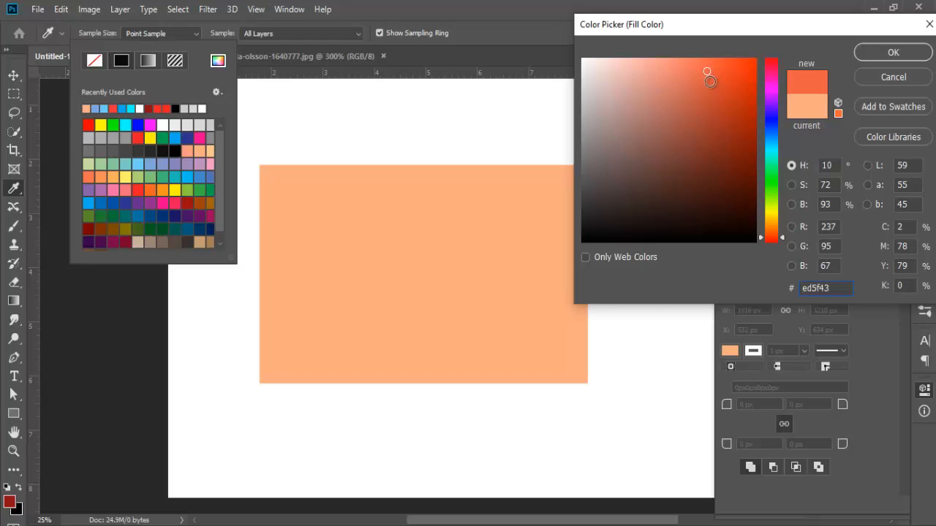
{"action": "mouse_move", "coordinate": [709, 81]}
{"action": "left_mouse_down"}
{"action": "mouse_move", "coordinate": [736, 193]}
{"action": "mouse_move", "coordinate": [708, 71]}
{"action": "mouse_move", "coordinate": [699, 117]}
{"action": "mouse_move", "coordinate": [691, 111]}
{"action": "mouse_move", "coordinate": [706, 70]}
{"action": "mouse_move", "coordinate": [646, 92]}
{"action": "mouse_move", "coordinate": [693, 77]}
{"action": "left_mouse_up"}
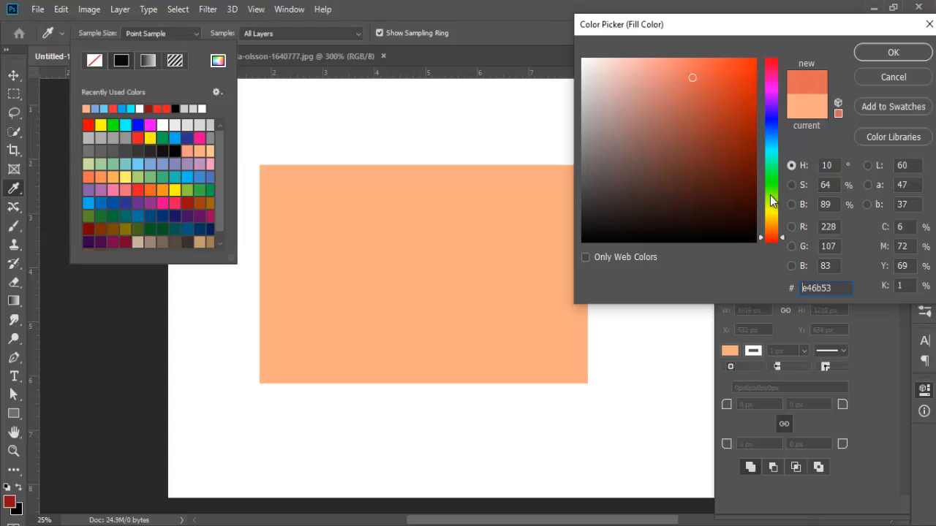
- Pick a teal green, #2de3a5, as the custom fill color and apply it to the rectangle
{"action": "left_click_drag", "start_coordinate": [771, 201], "coordinate": [771, 161]}
{"action": "left_click", "coordinate": [715, 84]}
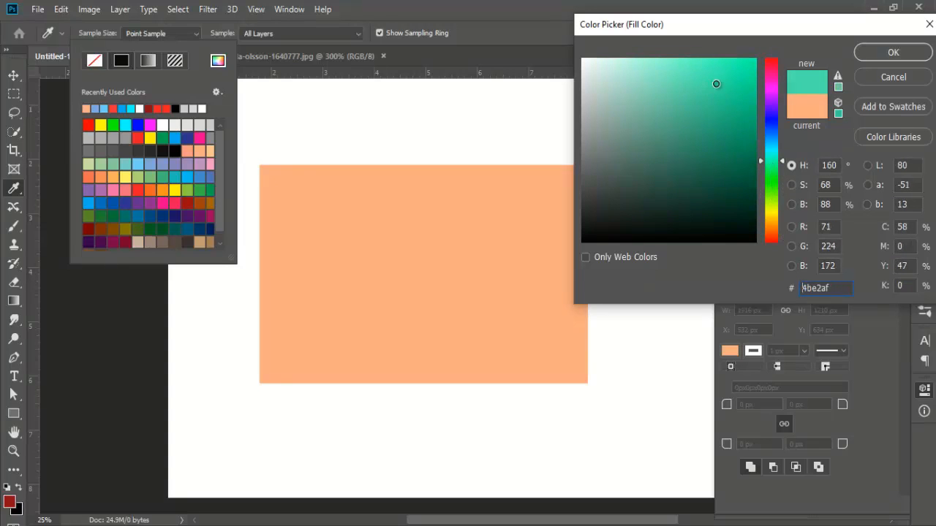
{"action": "left_click_drag", "start_coordinate": [715, 83], "coordinate": [722, 84]}
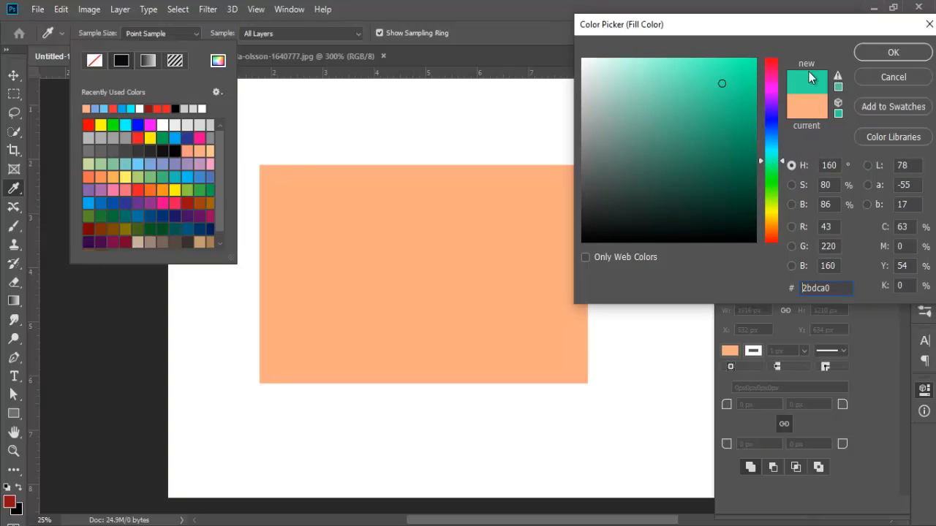
{"action": "left_click_drag", "start_coordinate": [802, 27], "coordinate": [703, 17]}
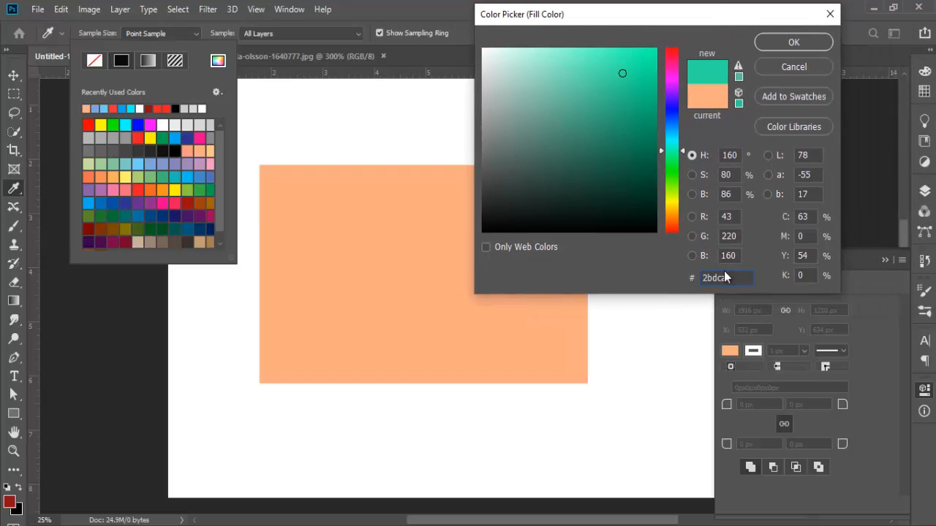
{"action": "left_click_drag", "start_coordinate": [622, 74], "coordinate": [622, 68]}
{"action": "left_click_drag", "start_coordinate": [729, 22], "coordinate": [758, 39]}
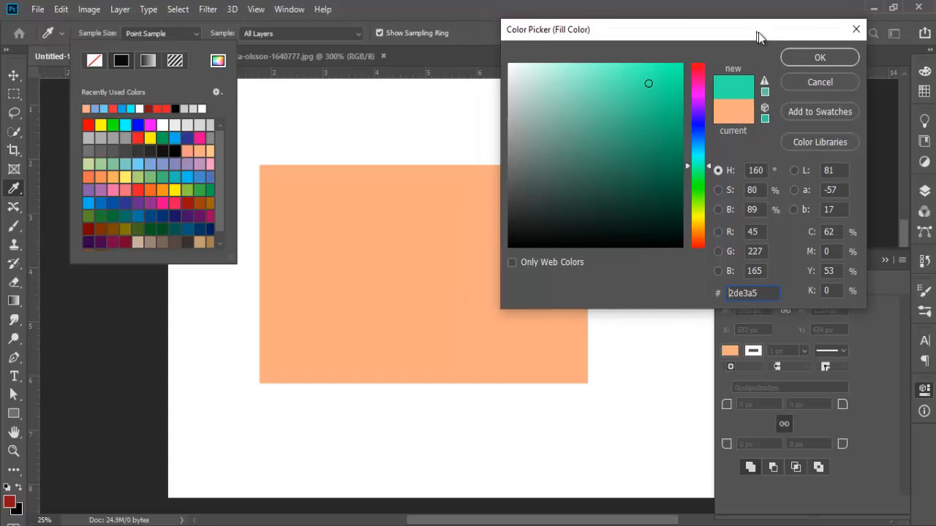
{"action": "left_click", "coordinate": [815, 60]}
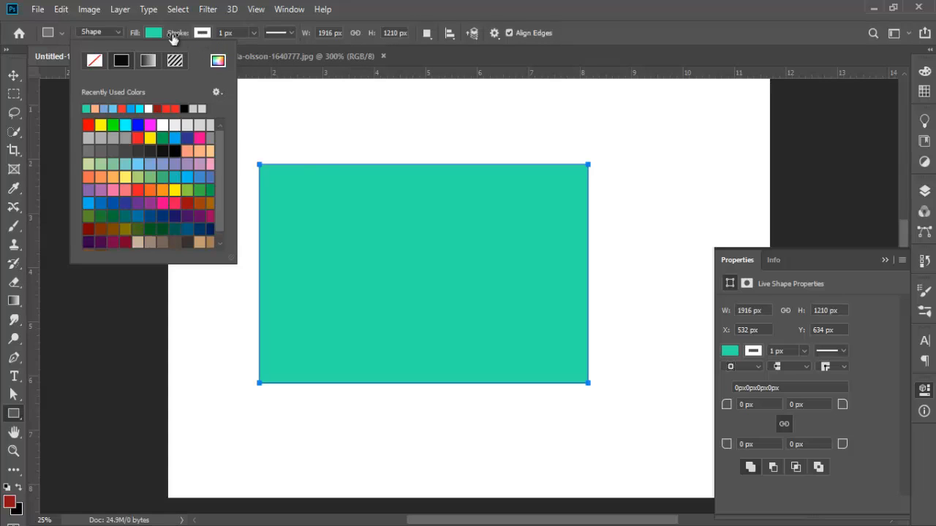
- Keep the drawing mode on Shape and set the rectangle's stroke color to red from the swatches
{"action": "left_click", "coordinate": [96, 33]}
{"action": "left_click", "coordinate": [97, 33]}
{"action": "left_click", "coordinate": [97, 42]}
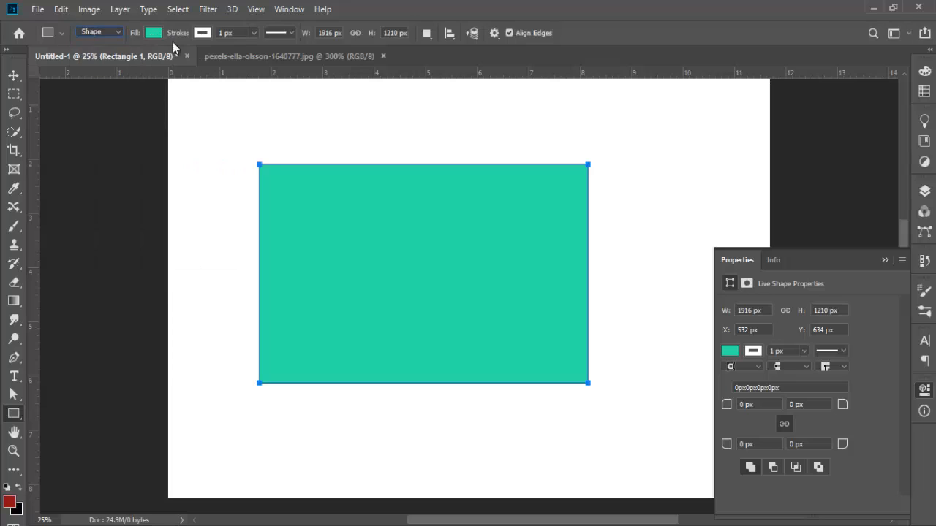
{"action": "left_click", "coordinate": [200, 35]}
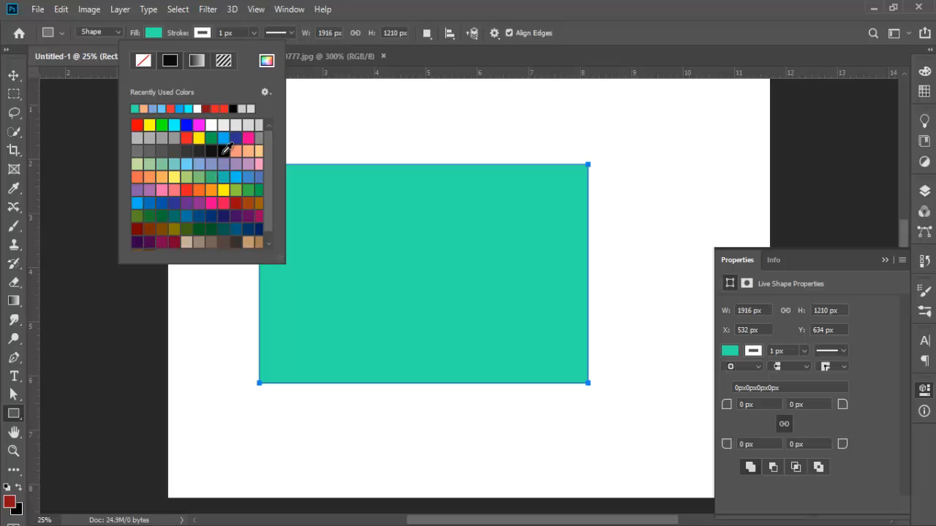
{"action": "left_click", "coordinate": [186, 190]}
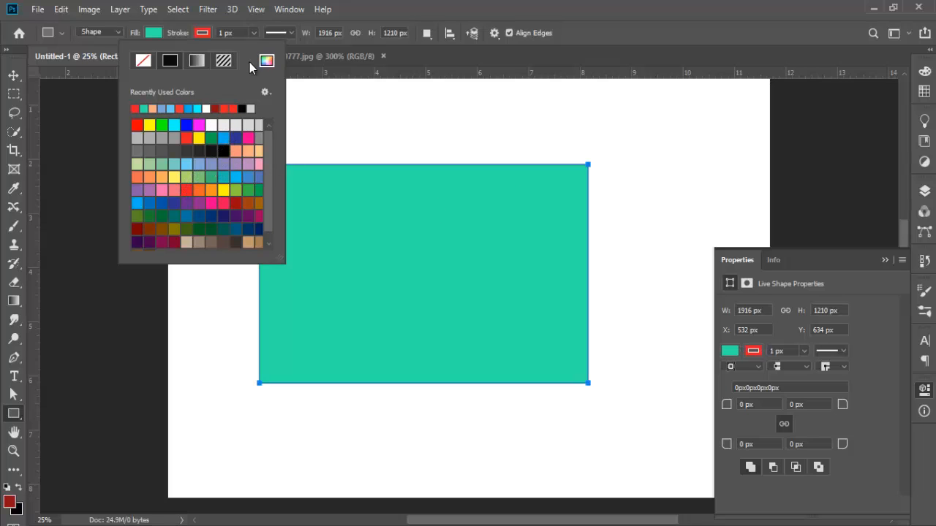
- Examine the thin red stroke along the rectangle's edges up close, with the Move tool active and the shape properties collapsed
{"action": "left_click", "coordinate": [253, 33]}
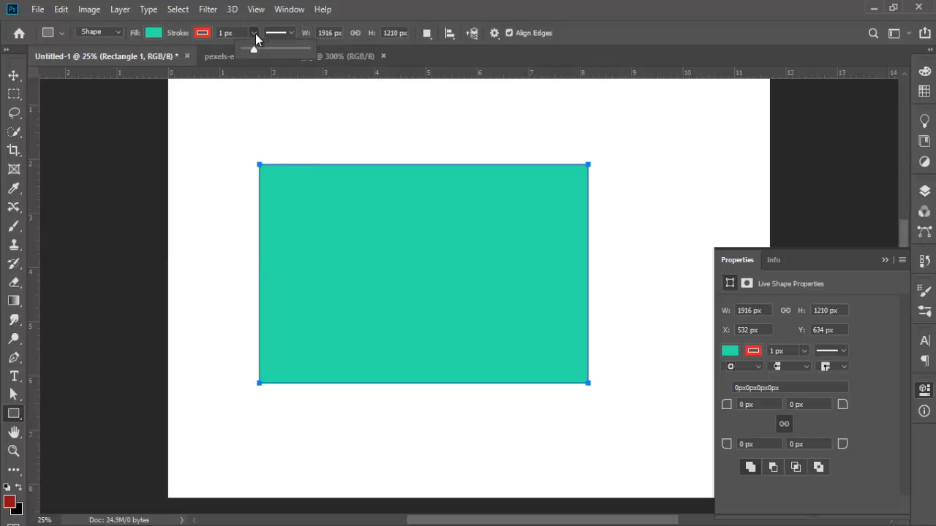
{"action": "key", "text": "ctrl+plus"}
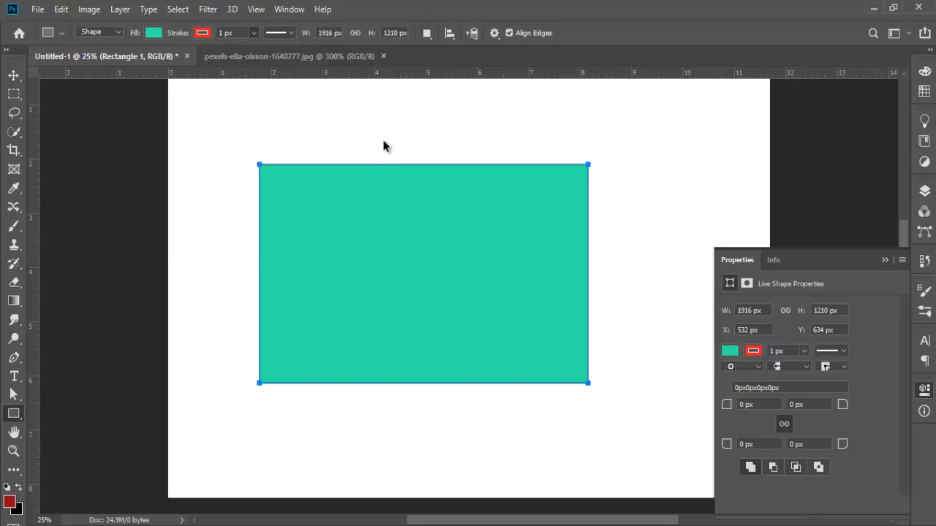
{"action": "key", "text": "ctrl+plus"}
{"action": "key", "text": "ctrl+plus"}
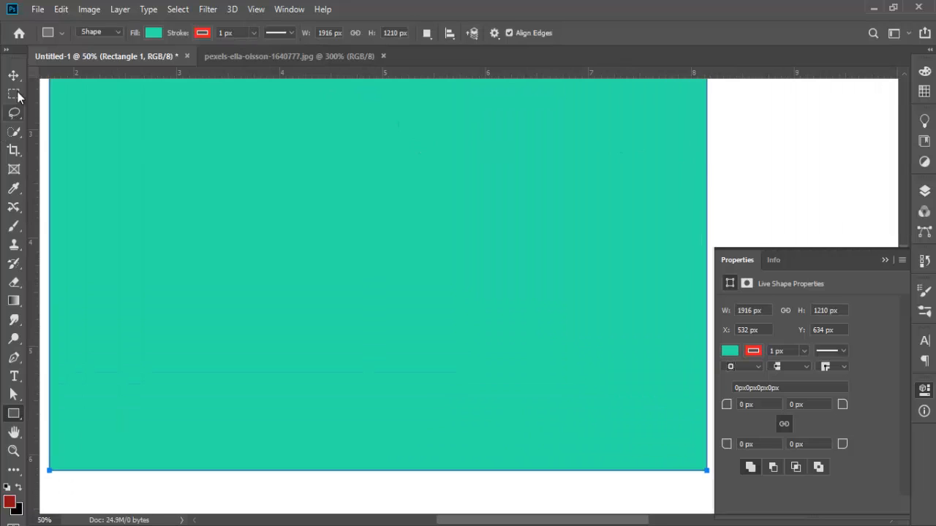
{"action": "left_click", "coordinate": [13, 75]}
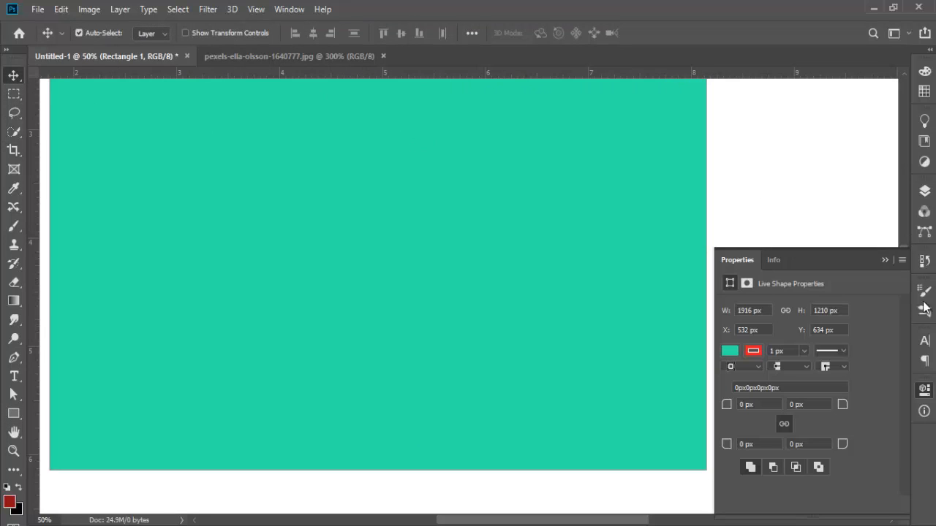
{"action": "left_click", "coordinate": [884, 260]}
{"action": "key", "text": "ctrl+plus"}
{"action": "key", "text": "ctrl+plus"}
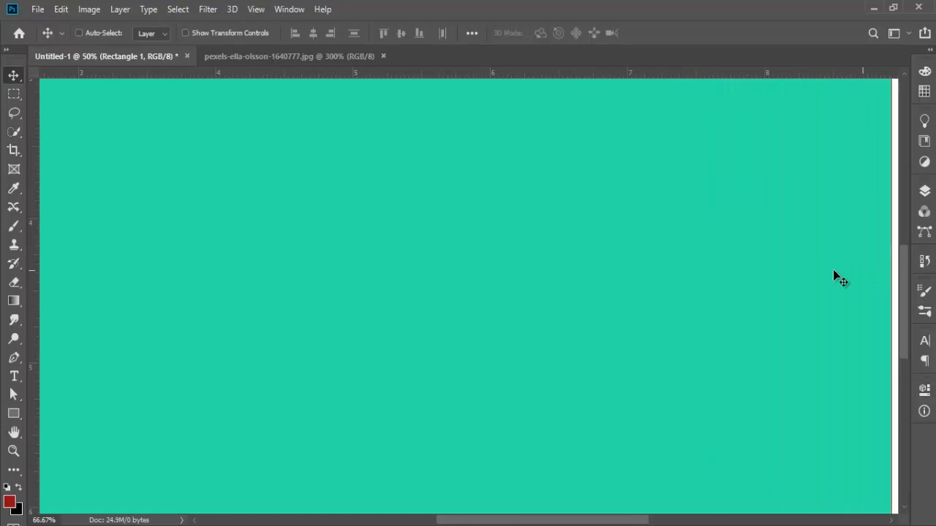
{"action": "left_click_drag", "start_coordinate": [597, 265], "coordinate": [459, 266]}
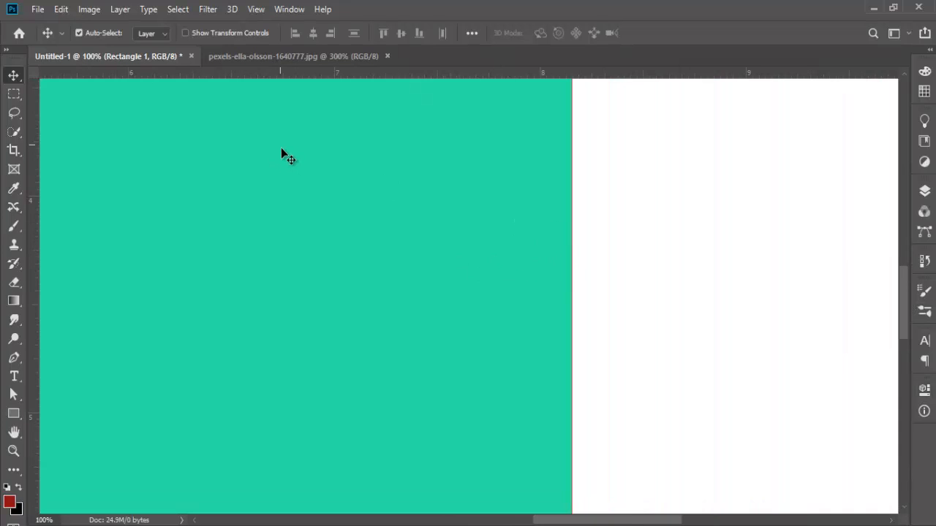
{"action": "key", "text": "ctrl+minus"}
{"action": "key", "text": "ctrl+minus"}
{"action": "key", "text": "ctrl+minus"}
{"action": "key", "text": "ctrl+minus"}
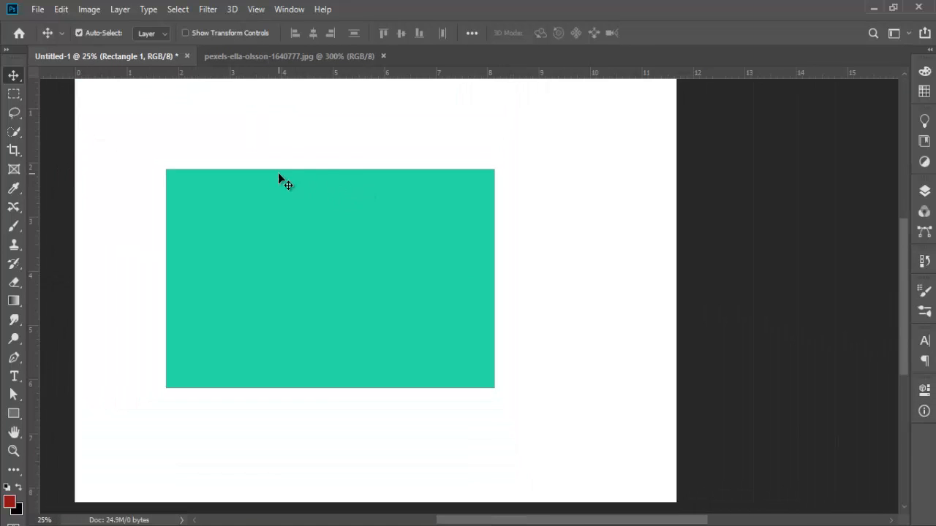
{"action": "left_click_drag", "start_coordinate": [317, 173], "coordinate": [361, 165]}
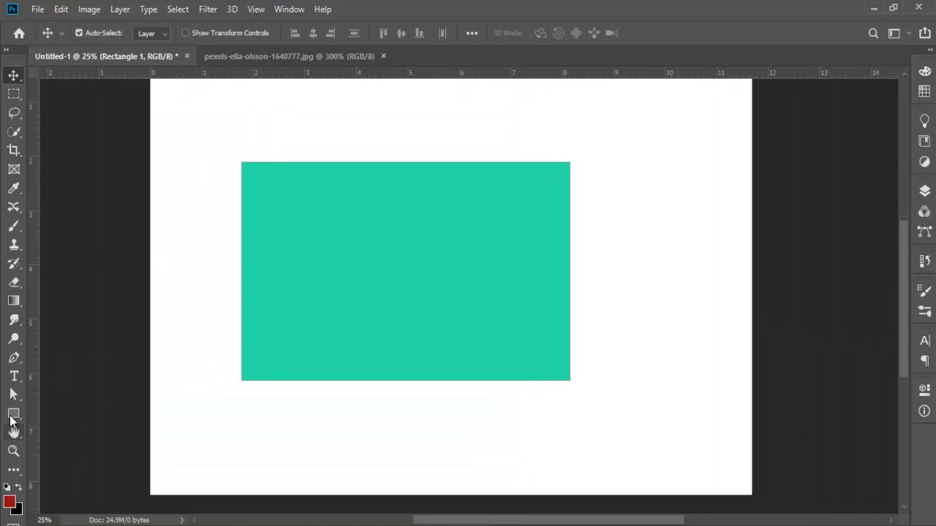
- Set the rectangle's stroke width to 10 px with the Rectangle tool active, and thicken it to about 75.64 px
{"action": "left_click", "coordinate": [13, 414]}
{"action": "left_click", "coordinate": [234, 29]}
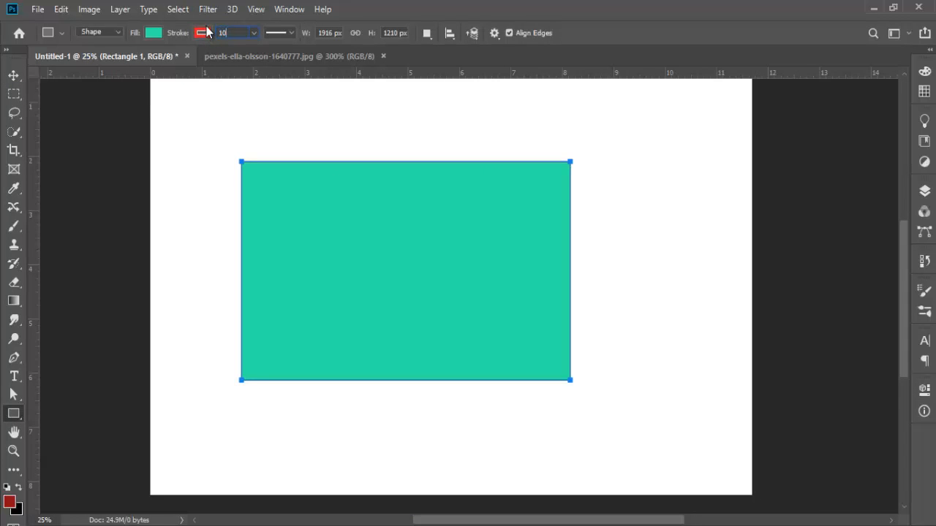
{"action": "key", "text": "Return"}
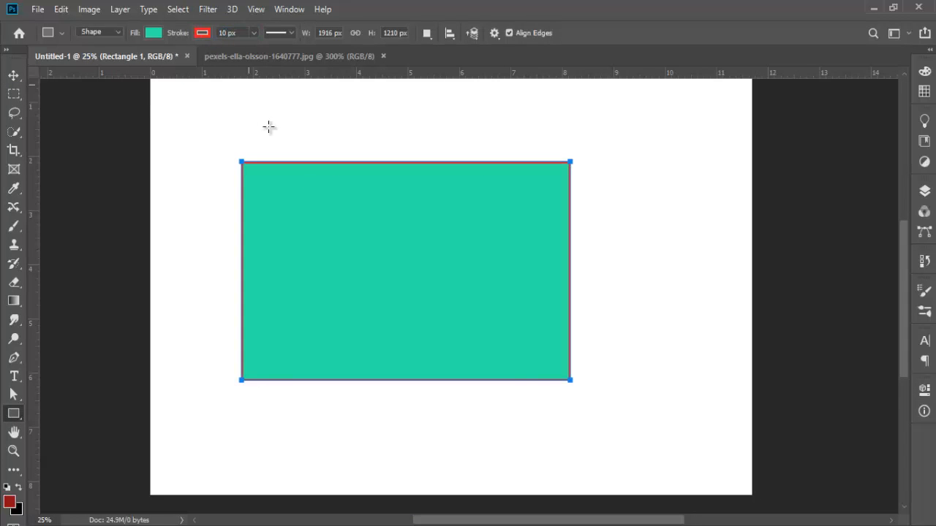
{"action": "left_click", "coordinate": [253, 33]}
{"action": "left_click_drag", "start_coordinate": [242, 54], "coordinate": [270, 50]}
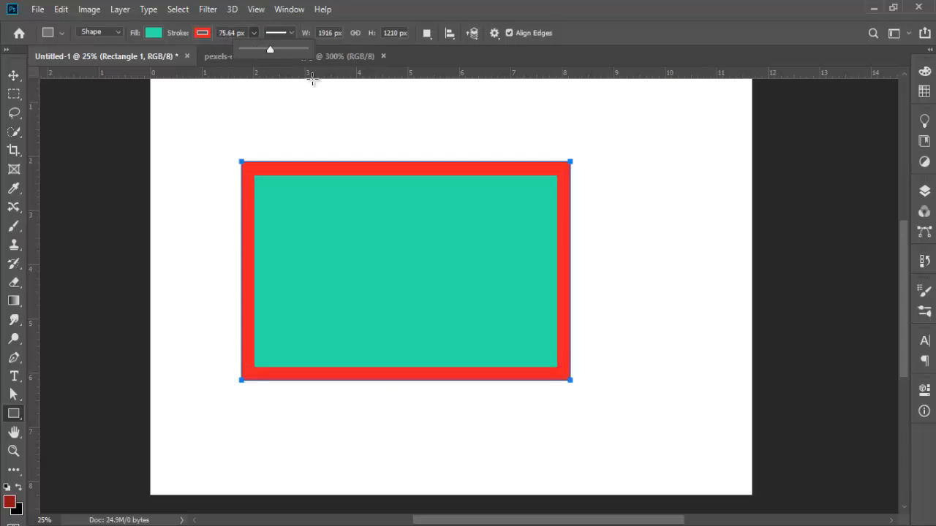
- Reduce the rectangle's red stroke width to about 23.79 px
{"action": "left_click", "coordinate": [13, 76]}
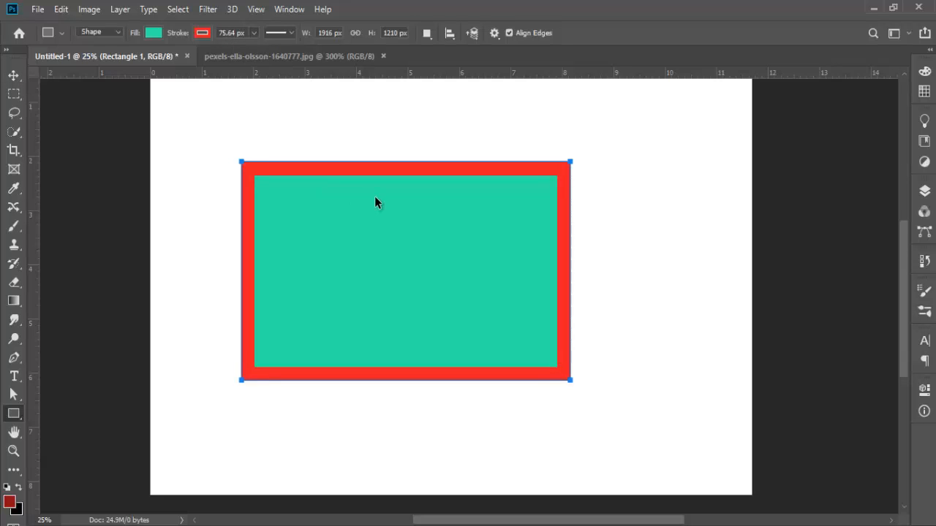
{"action": "key", "text": "ctrl+plus"}
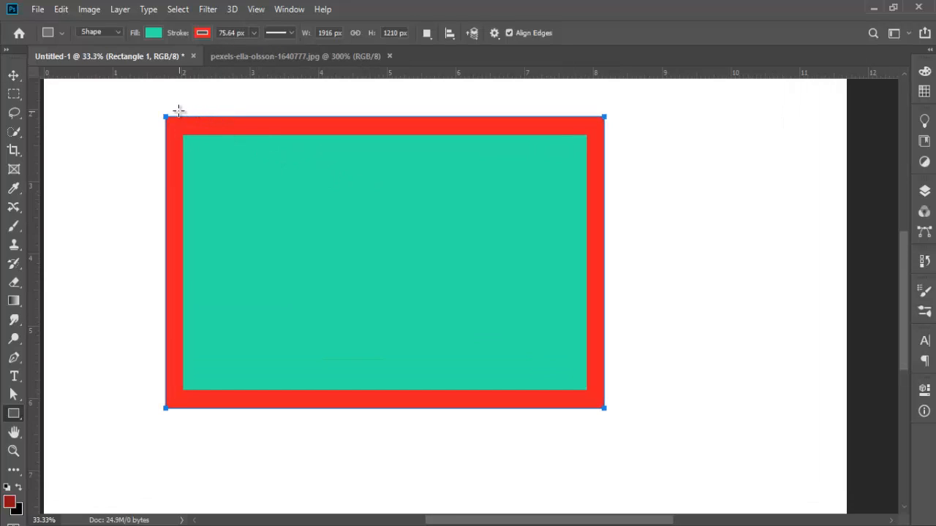
{"action": "left_click", "coordinate": [253, 33]}
{"action": "mouse_move", "coordinate": [248, 50]}
{"action": "left_mouse_down"}
{"action": "mouse_move", "coordinate": [272, 51]}
{"action": "mouse_move", "coordinate": [241, 54]}
{"action": "left_mouse_up"}
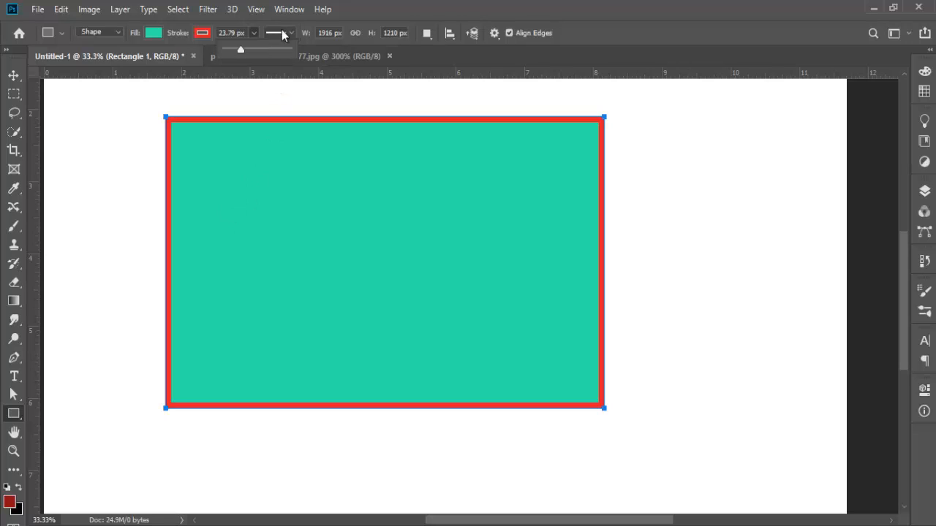
{"action": "left_click", "coordinate": [358, 11]}
{"action": "left_click", "coordinate": [253, 32]}
{"action": "left_click", "coordinate": [253, 32]}
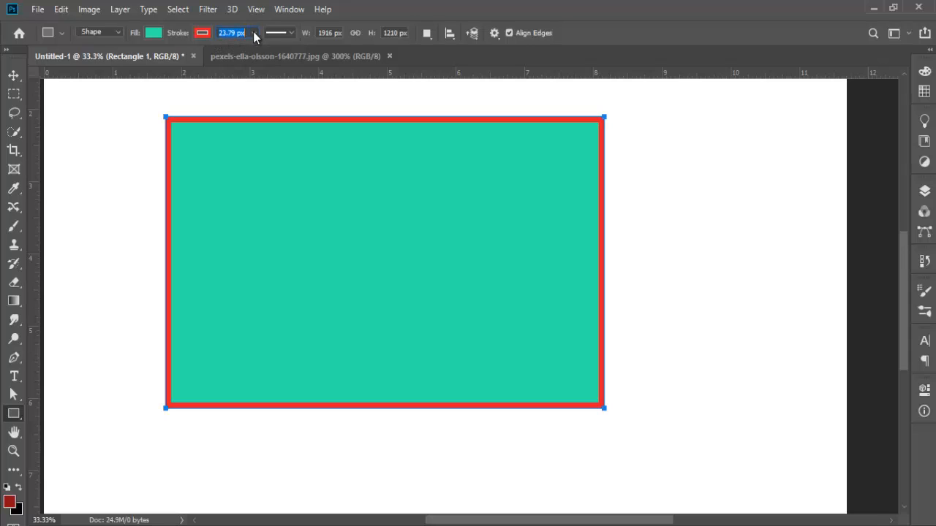
- Align the stroke to the outside of the rectangle's path and widen it to about 86.55 px
{"action": "left_click", "coordinate": [292, 32]}
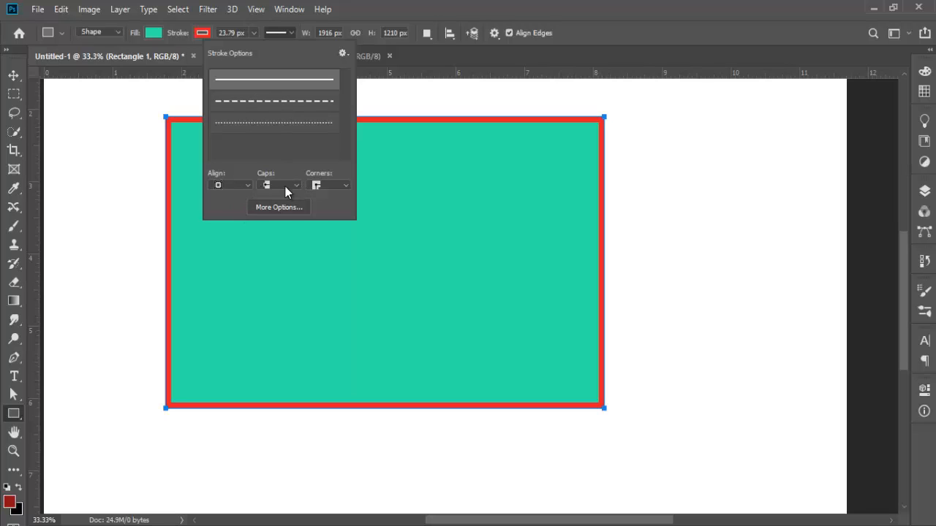
{"action": "left_click", "coordinate": [246, 184]}
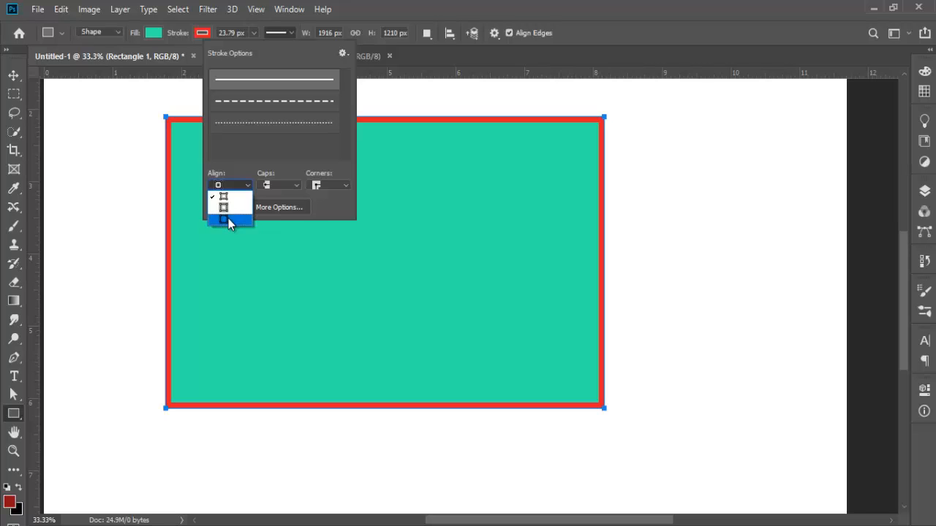
{"action": "left_click", "coordinate": [228, 218]}
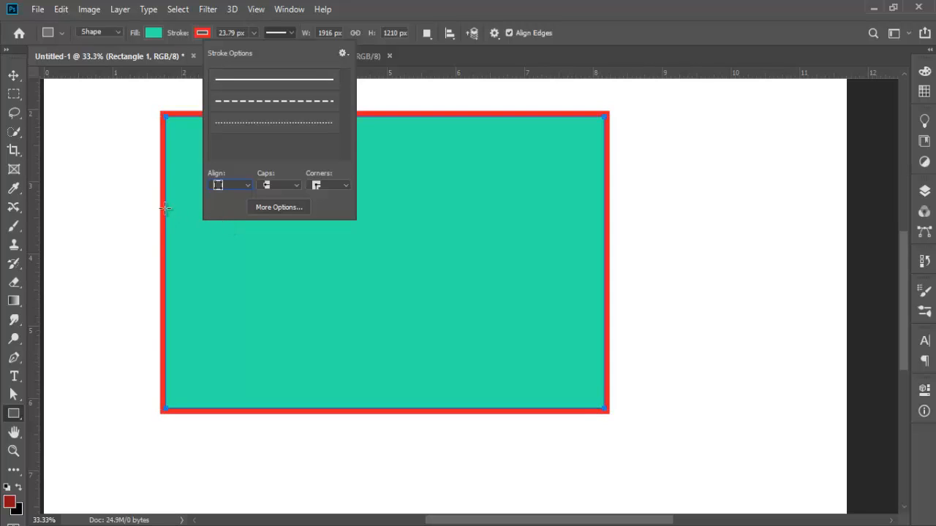
{"action": "left_click", "coordinate": [253, 32]}
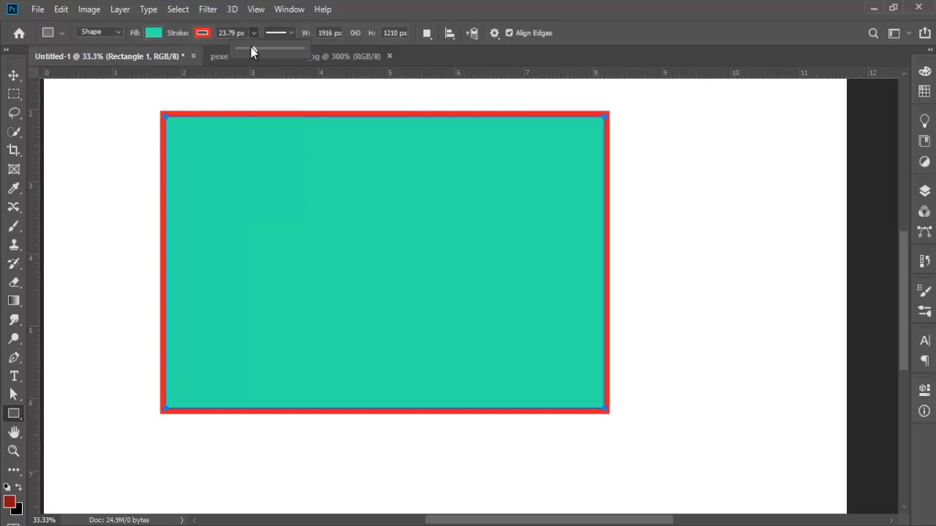
{"action": "left_click_drag", "start_coordinate": [257, 48], "coordinate": [270, 49]}
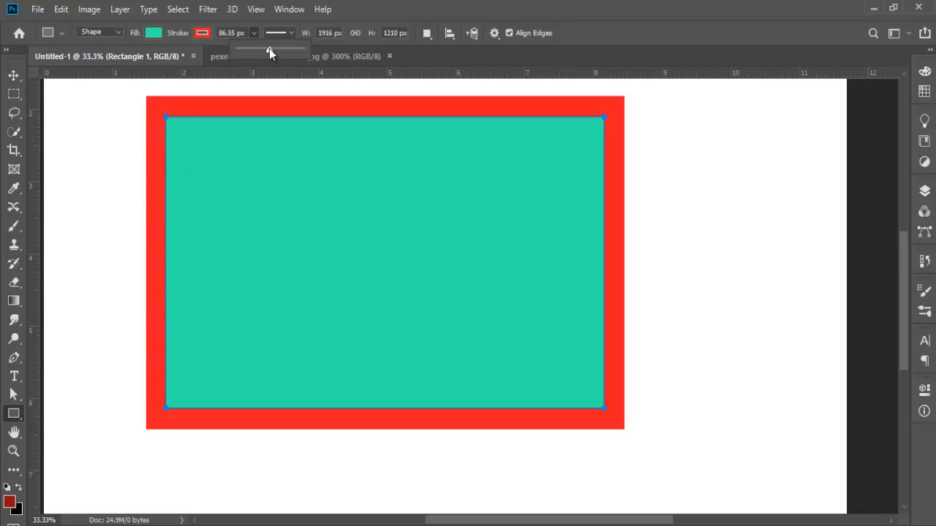
- Widen the rectangle's stroke to about 122.03 px and align it to the center of the path
{"action": "mouse_move", "coordinate": [269, 49]}
{"action": "left_mouse_down"}
{"action": "mouse_move", "coordinate": [298, 54]}
{"action": "mouse_move", "coordinate": [274, 49]}
{"action": "left_mouse_up"}
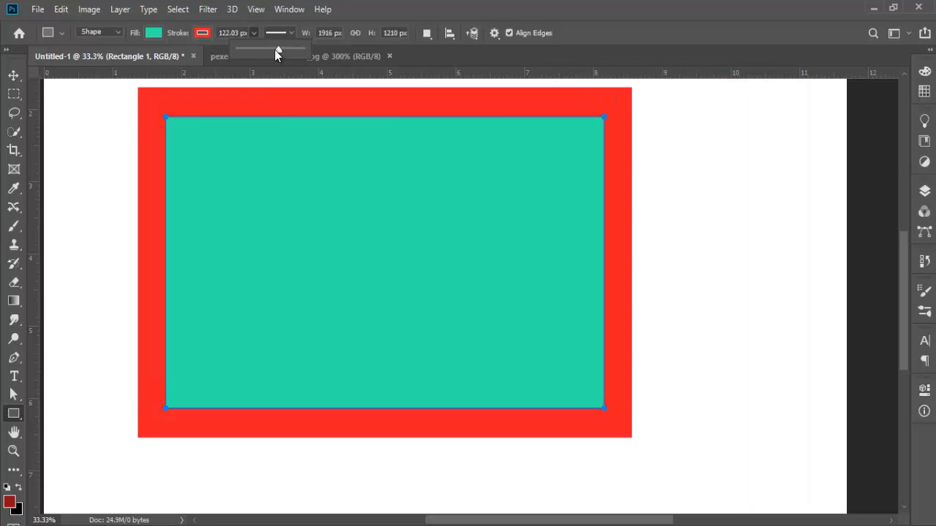
{"action": "left_click", "coordinate": [289, 33]}
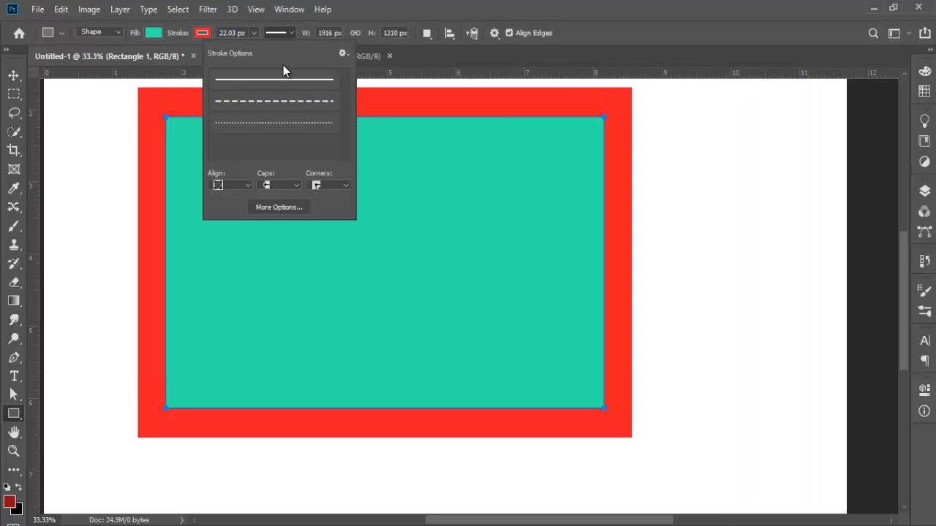
{"action": "left_click", "coordinate": [241, 186]}
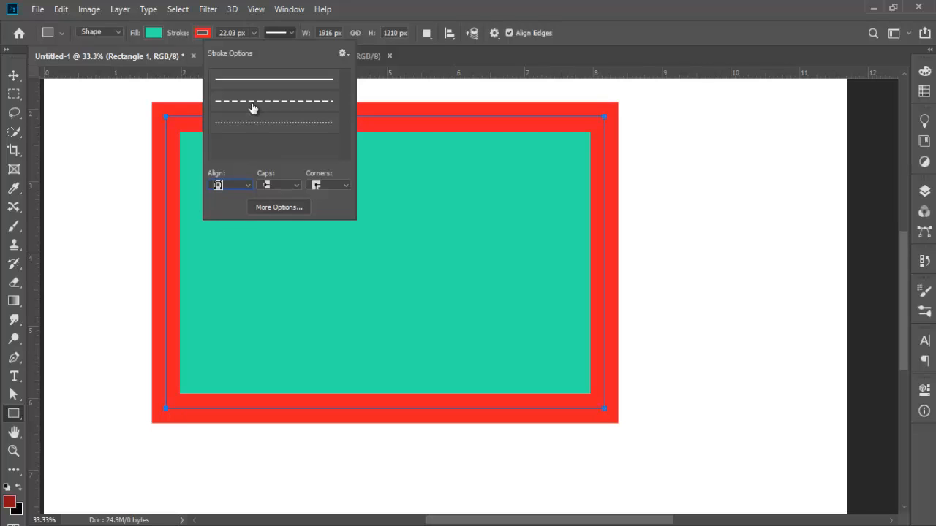
{"action": "left_click", "coordinate": [246, 185]}
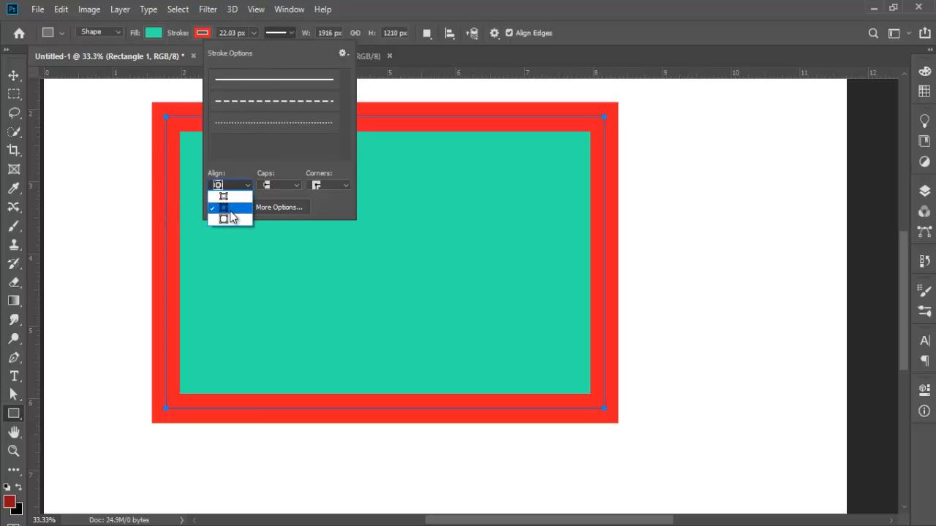
- Review the stroke's cap types and keep the butt cap
{"action": "left_click", "coordinate": [297, 185]}
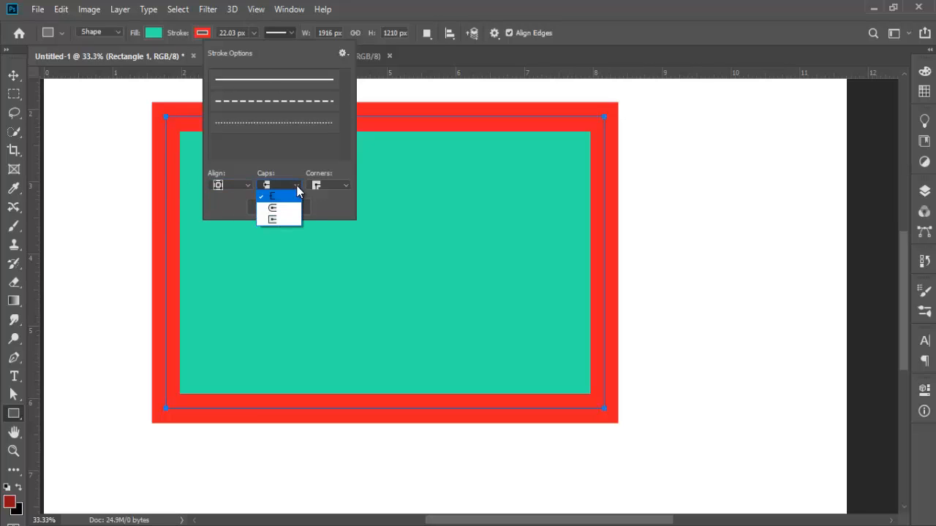
{"action": "left_click", "coordinate": [297, 185]}
{"action": "left_click", "coordinate": [289, 185]}
{"action": "left_click", "coordinate": [286, 197]}
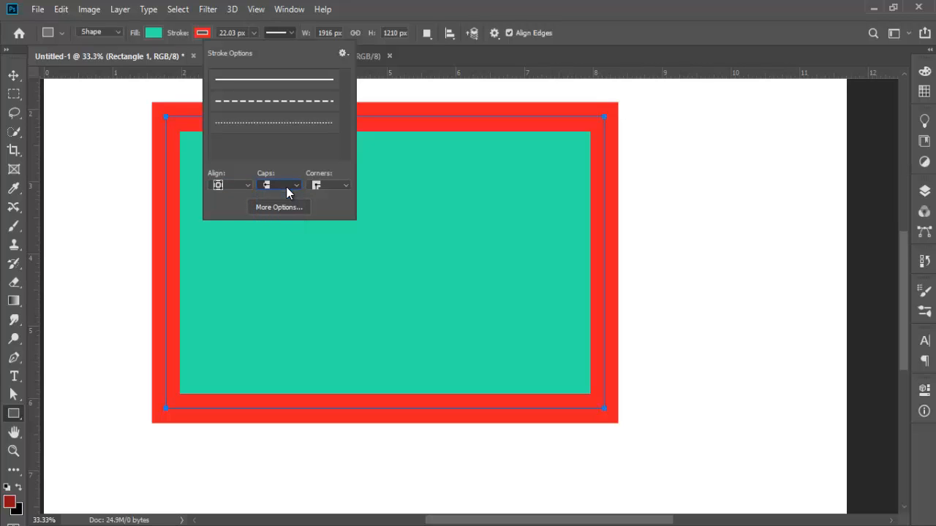
- With the Rectangle tool active, apply the dashed line preset to the rectangle's stroke and reduce its width to about 23.79 px
{"action": "left_click", "coordinate": [11, 416]}
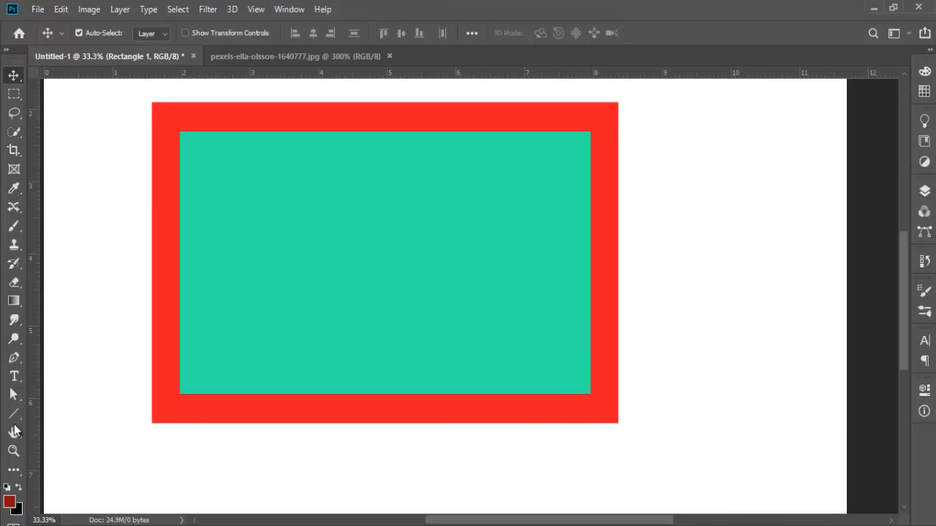
{"action": "left_click", "coordinate": [13, 414]}
{"action": "left_click_drag", "start_coordinate": [14, 416], "coordinate": [76, 415]}
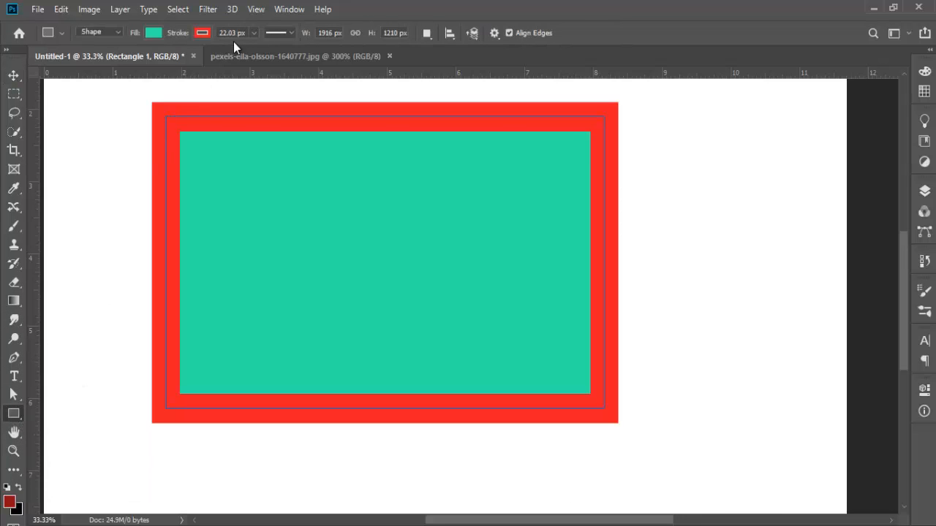
{"action": "left_click", "coordinate": [285, 33]}
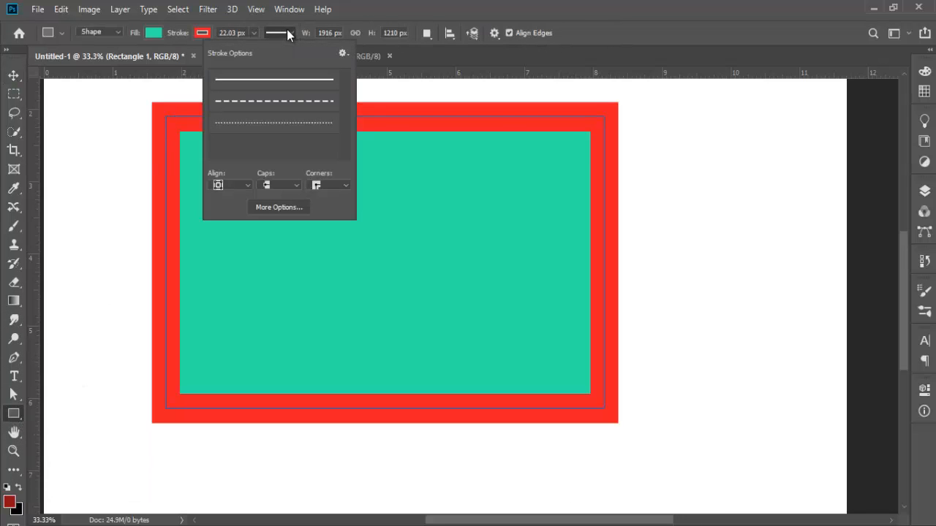
{"action": "left_click", "coordinate": [261, 108]}
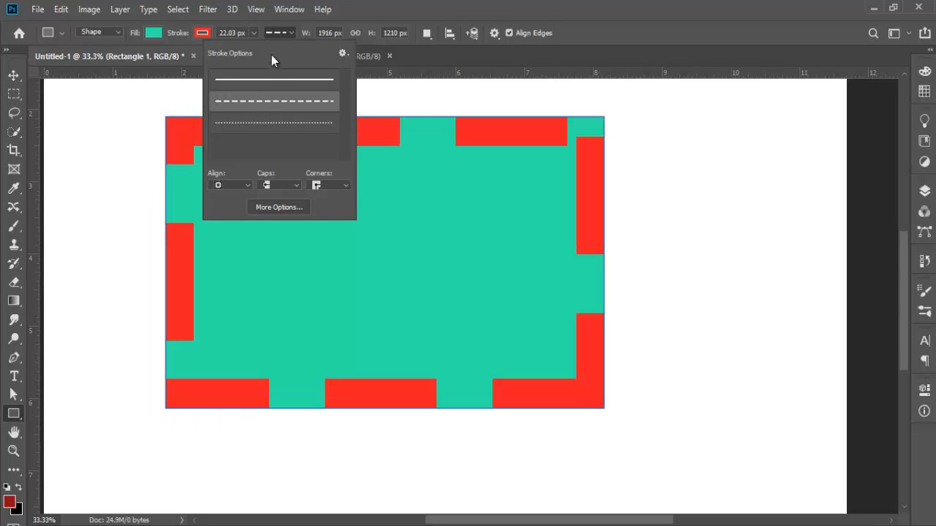
{"action": "left_click", "coordinate": [254, 33]}
{"action": "left_click_drag", "start_coordinate": [249, 49], "coordinate": [229, 49]}
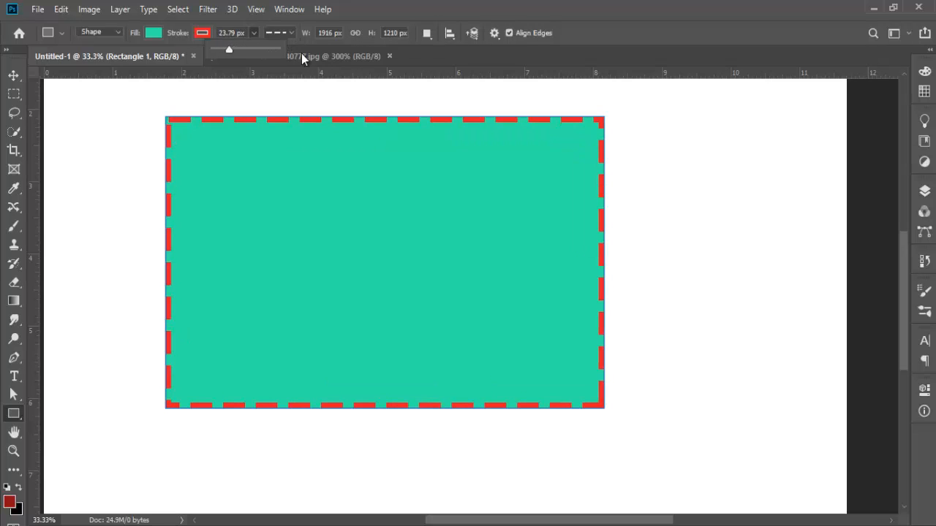
- Apply the dotted line preset to the rectangle's stroke and set its width to about 21.06 px
{"action": "left_click", "coordinate": [291, 32]}
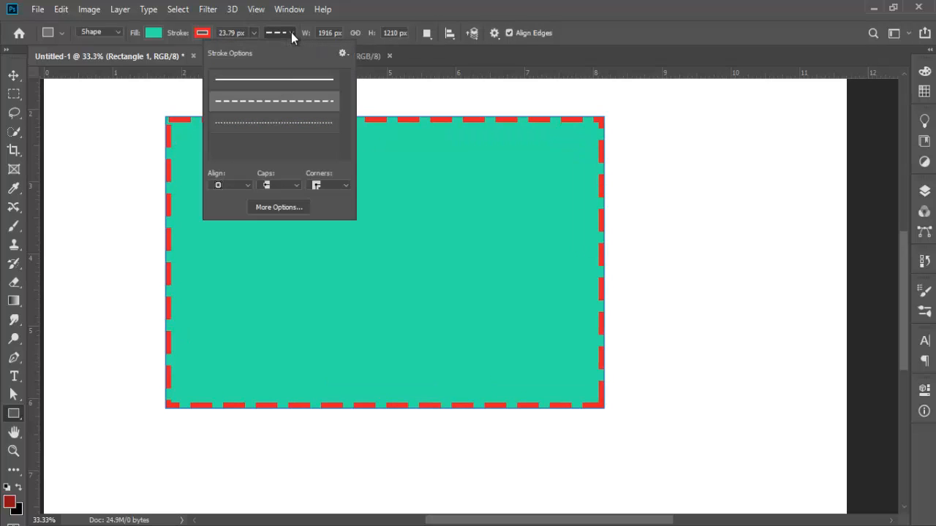
{"action": "left_click", "coordinate": [278, 131]}
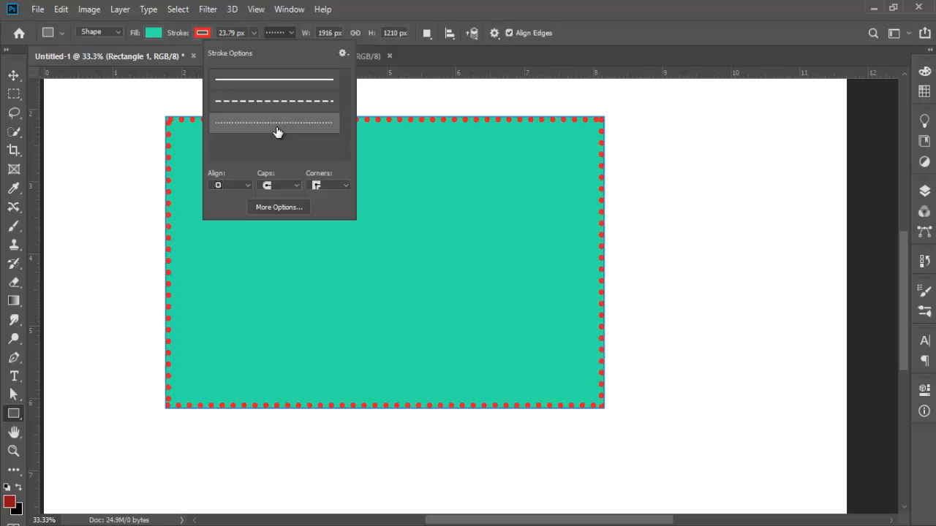
{"action": "left_click", "coordinate": [249, 33]}
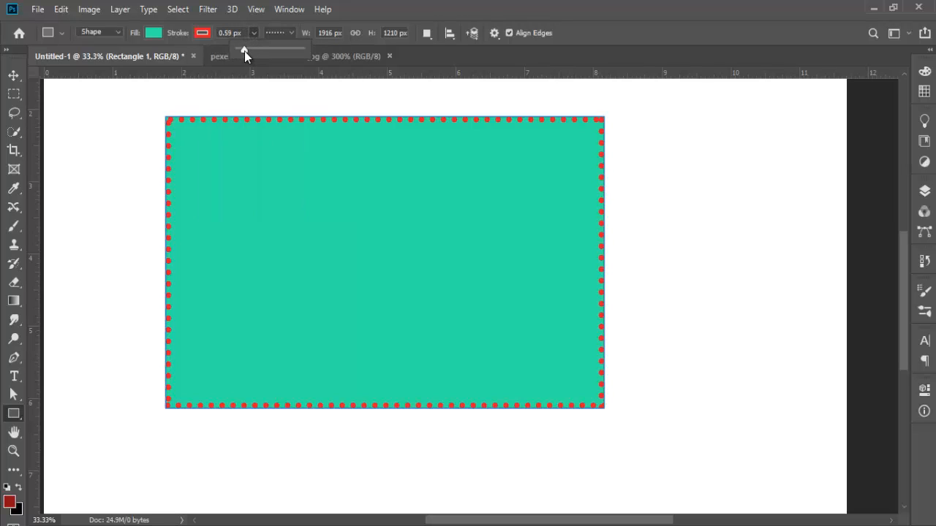
{"action": "left_click_drag", "start_coordinate": [251, 49], "coordinate": [252, 49]}
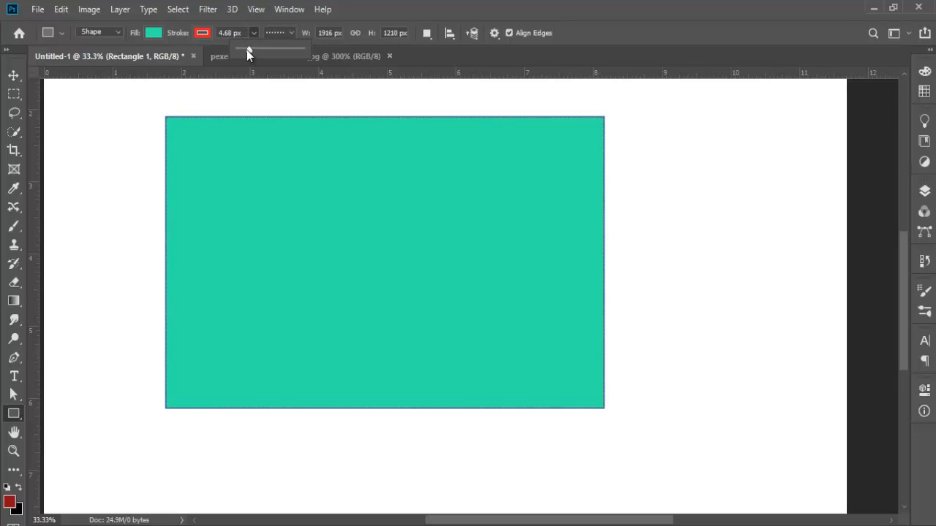
- Switch the rectangle's stroke to the dashed preset and back to the dotted one
{"action": "left_click", "coordinate": [288, 33]}
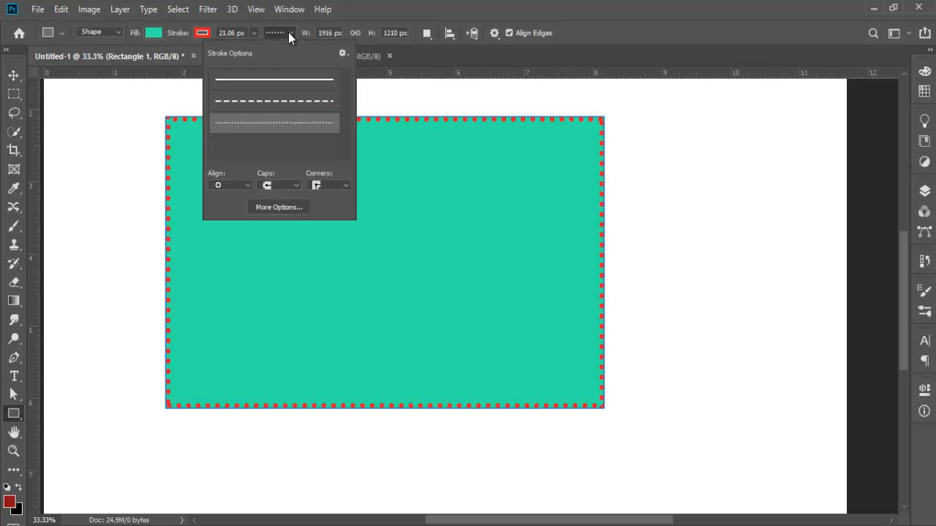
{"action": "left_click", "coordinate": [270, 102]}
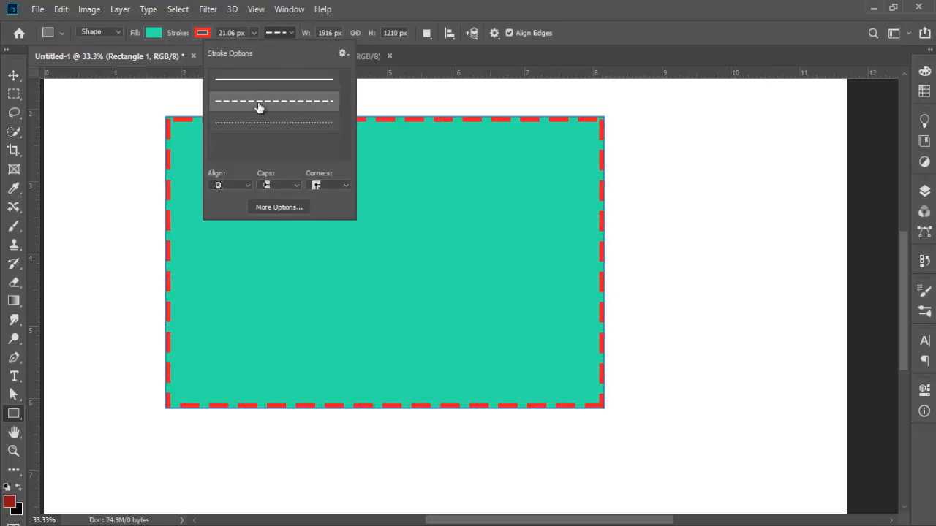
{"action": "left_click", "coordinate": [259, 129]}
- Define a custom dashed stroke for the rectangle with dash 10, gap 5, dash 10 and gap 2
{"action": "left_click", "coordinate": [260, 207]}
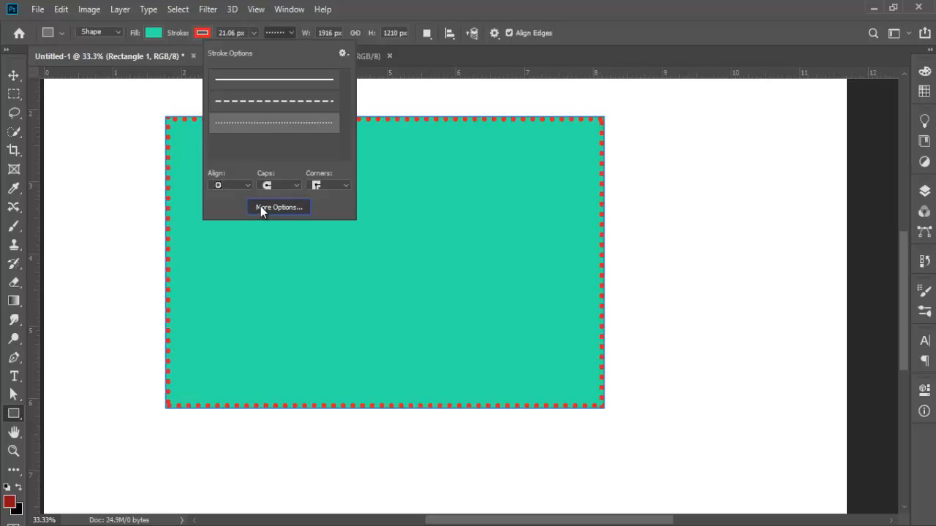
{"action": "left_click_drag", "start_coordinate": [468, 98], "coordinate": [641, 101]}
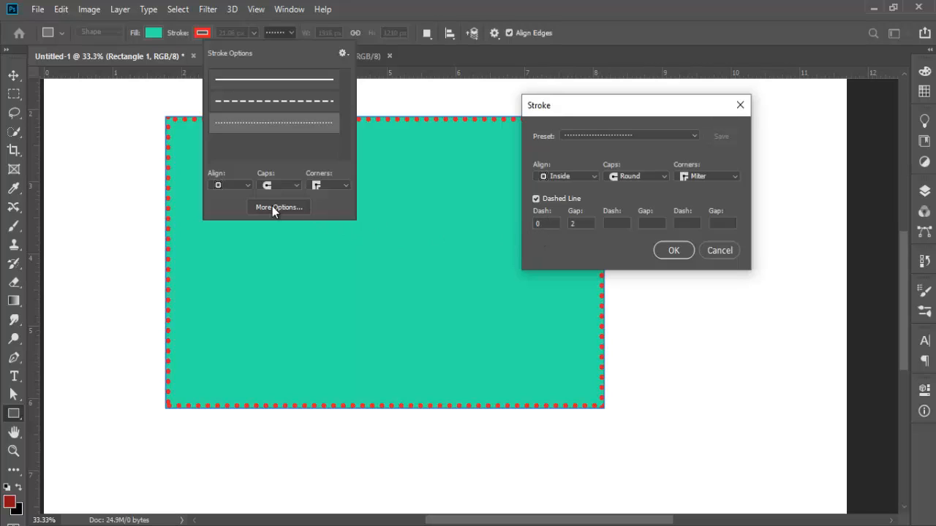
{"action": "left_click_drag", "start_coordinate": [587, 109], "coordinate": [582, 91]}
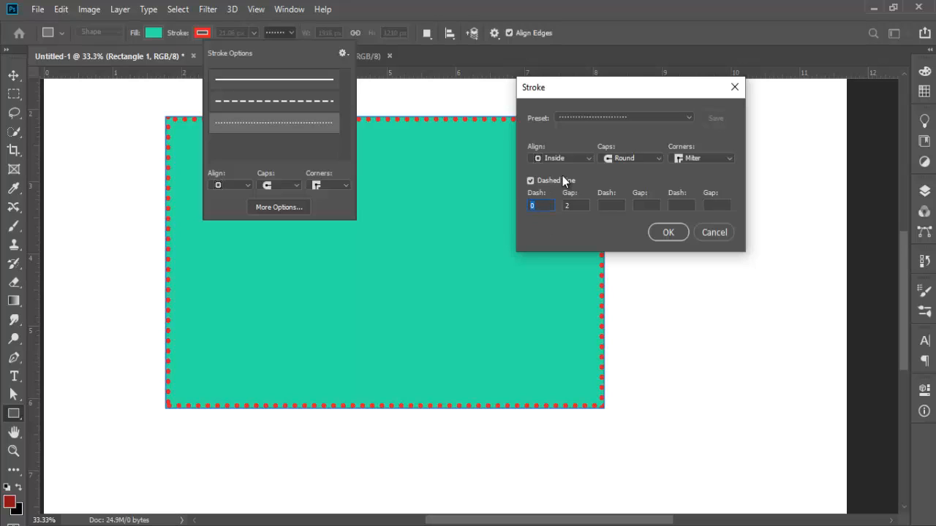
{"action": "type", "text": "10"}
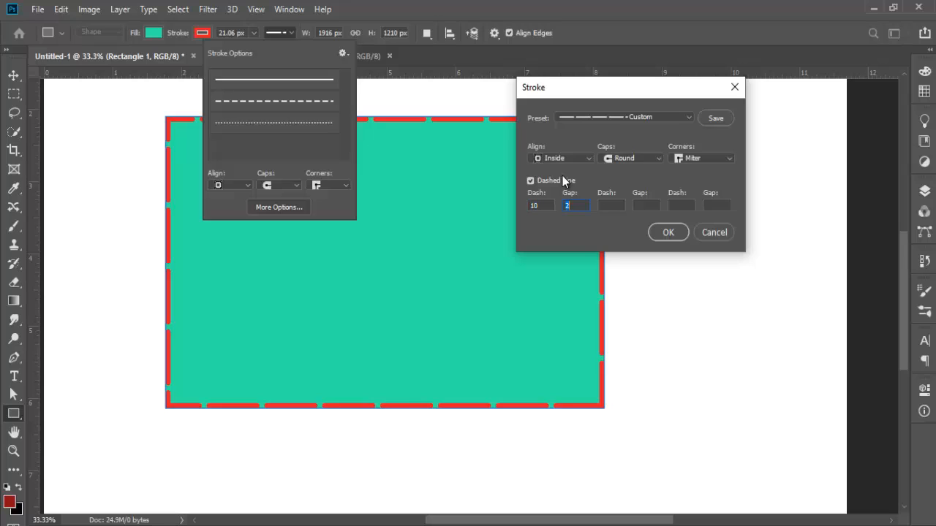
{"action": "type", "text": "10"}
{"action": "key", "text": "Tab"}
{"action": "type", "text": "2"}
{"action": "key", "text": "Tab"}
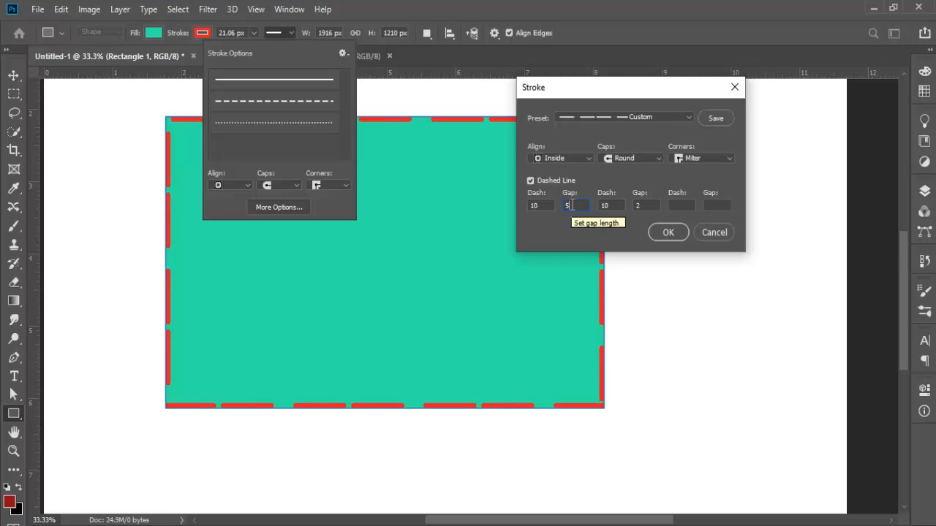
{"action": "key", "text": "Tab"}
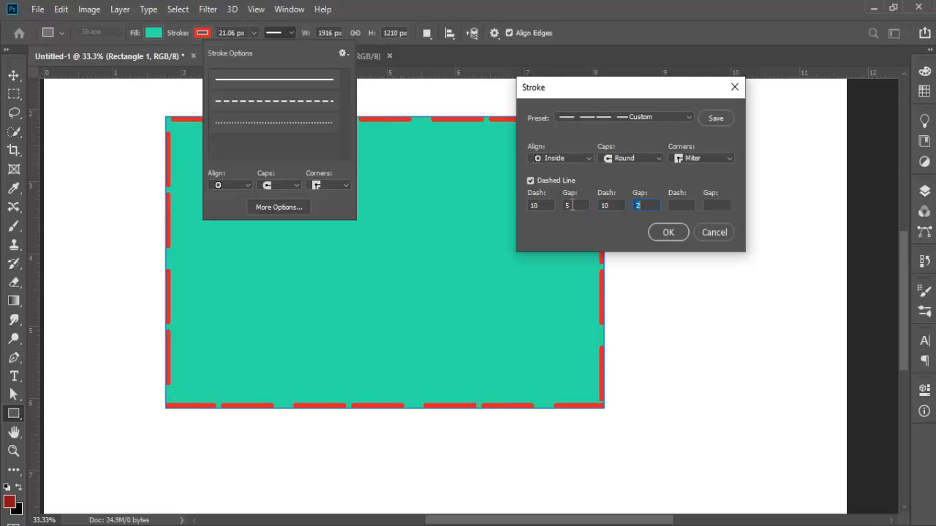
- Try a third dash of 10 with gap 5 and a second dash of 5, and discard the custom dash pattern
{"action": "type", "text": "10"}
{"action": "key", "text": "Tab"}
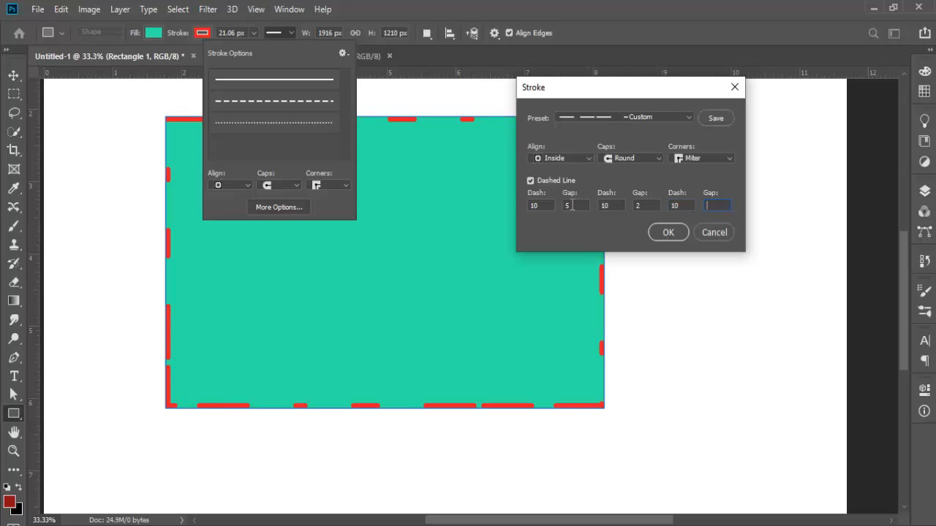
{"action": "type", "text": "5"}
{"action": "key", "text": "Tab"}
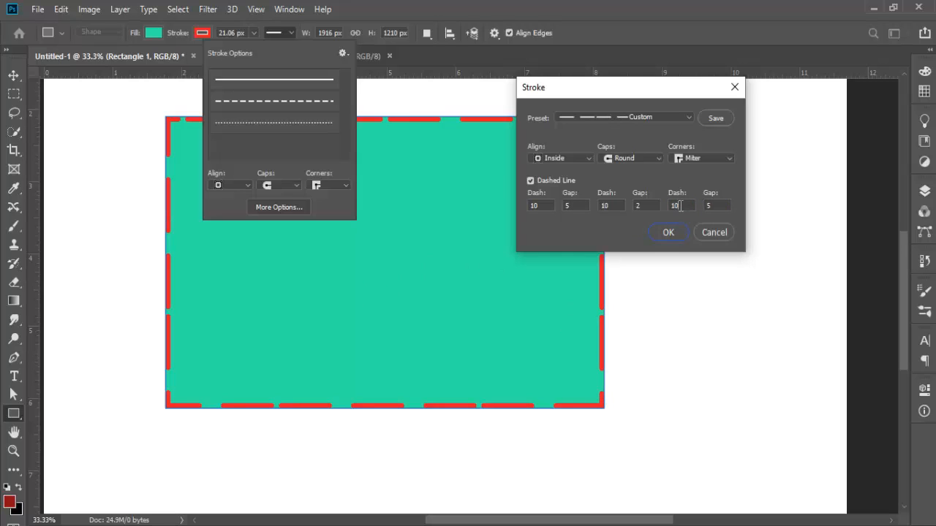
{"action": "left_click_drag", "start_coordinate": [680, 205], "coordinate": [563, 205]}
{"action": "type", "text": "5"}
{"action": "key", "text": "Tab"}
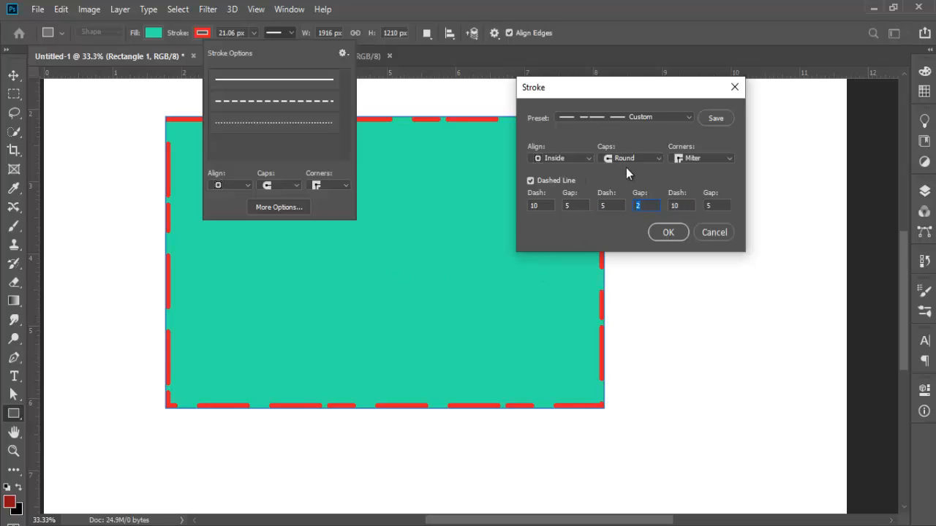
{"action": "left_click", "coordinate": [706, 231]}
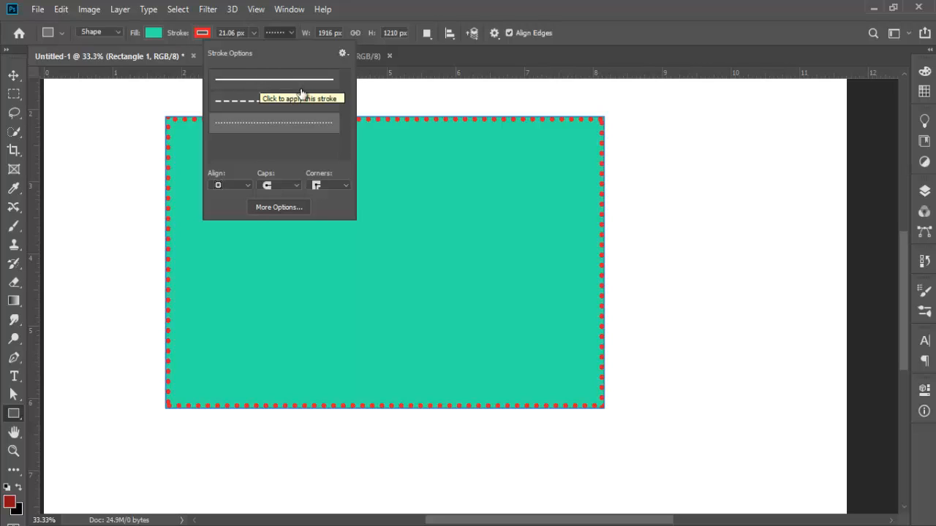
- Apply the solid line preset to the large rectangle's stroke
{"action": "left_click", "coordinate": [278, 80]}
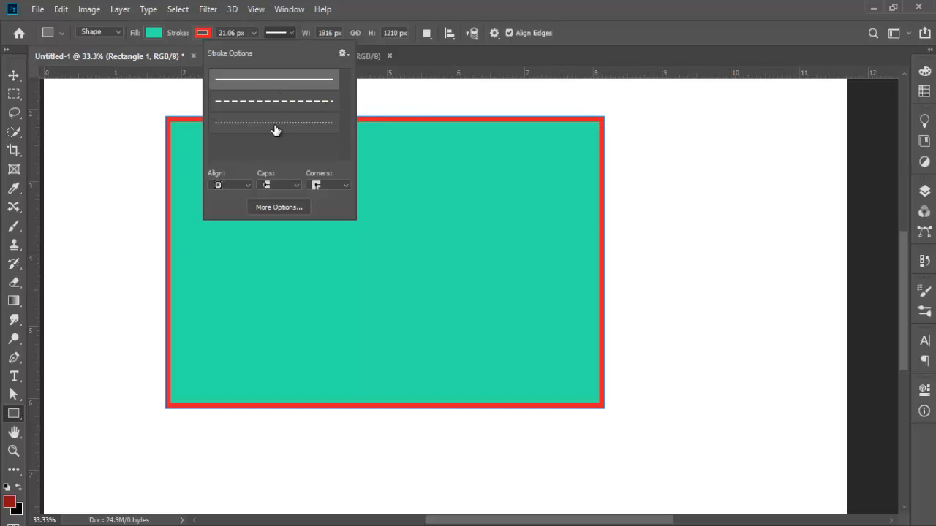
{"action": "left_click", "coordinate": [292, 32]}
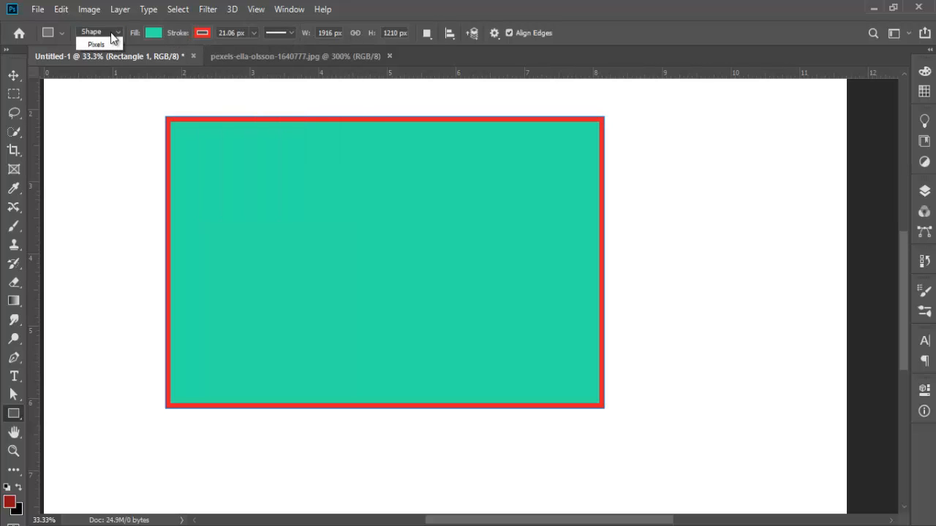
- Draw a rectangle of about 291 × 365 px beside the large one in Shape mode, and collapse its shape properties
{"action": "left_click", "coordinate": [101, 55]}
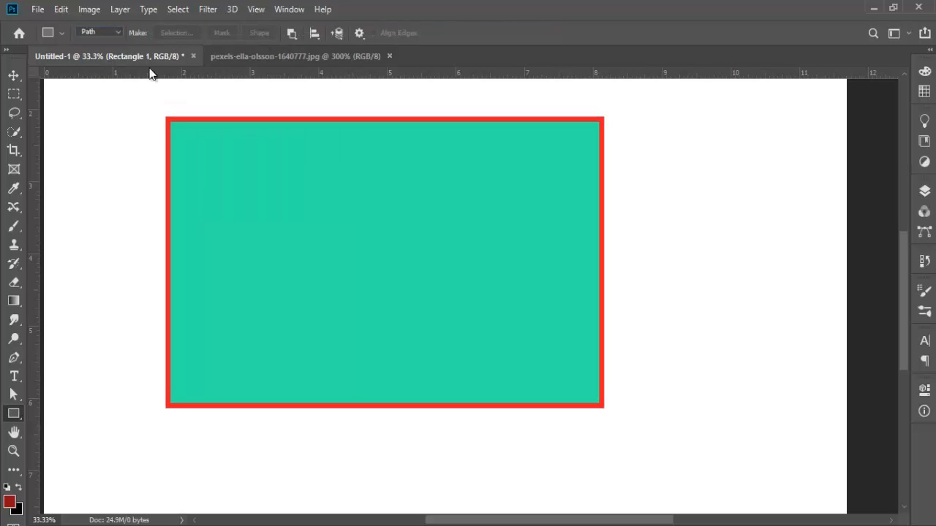
{"action": "left_click", "coordinate": [106, 32]}
{"action": "left_click", "coordinate": [106, 41]}
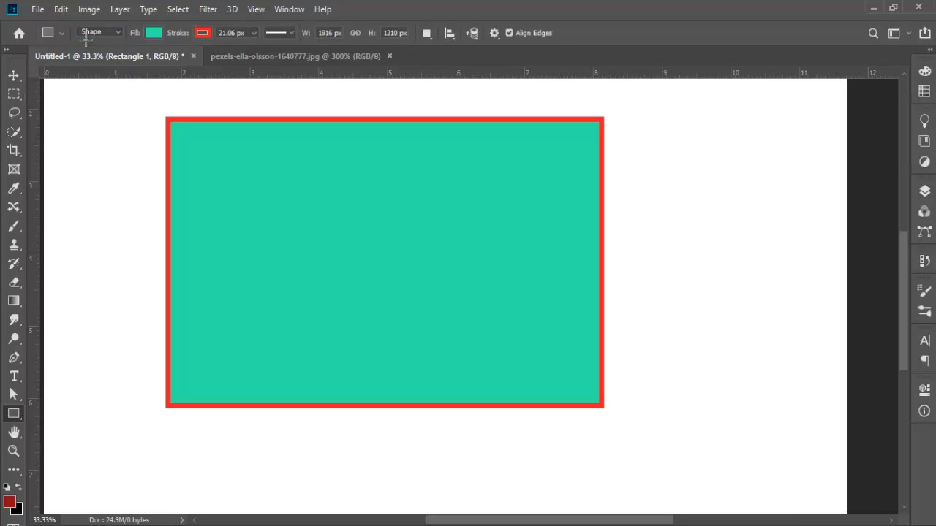
{"action": "scroll", "coordinate": [259, 261], "scroll_direction": "down", "scroll_amount": 3}
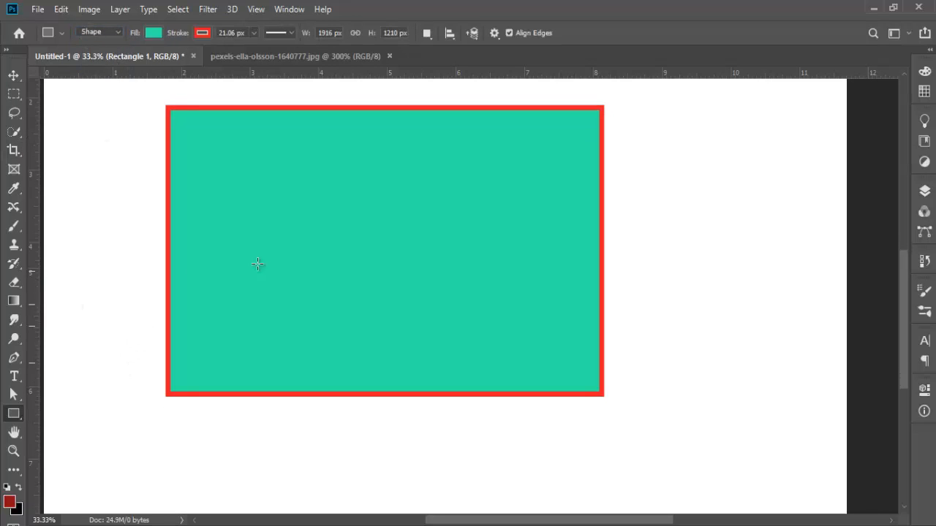
{"action": "left_click_drag", "start_coordinate": [657, 164], "coordinate": [723, 252]}
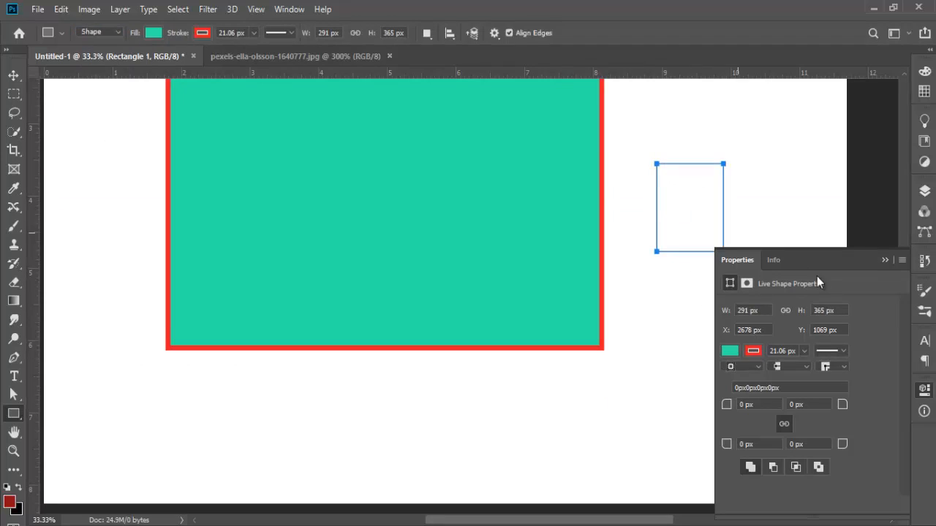
{"action": "left_click", "coordinate": [883, 260]}
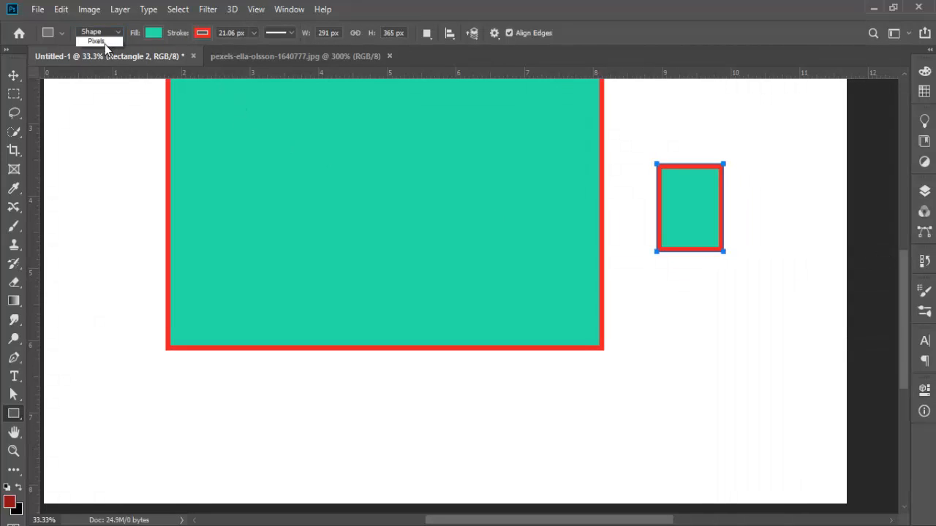
- Switch the Rectangle tool to Path mode and draw a path of about 720 × 581 px below the small rectangle
{"action": "left_click", "coordinate": [110, 33]}
{"action": "left_click", "coordinate": [102, 57]}
{"action": "left_click_drag", "start_coordinate": [648, 296], "coordinate": [822, 436]}
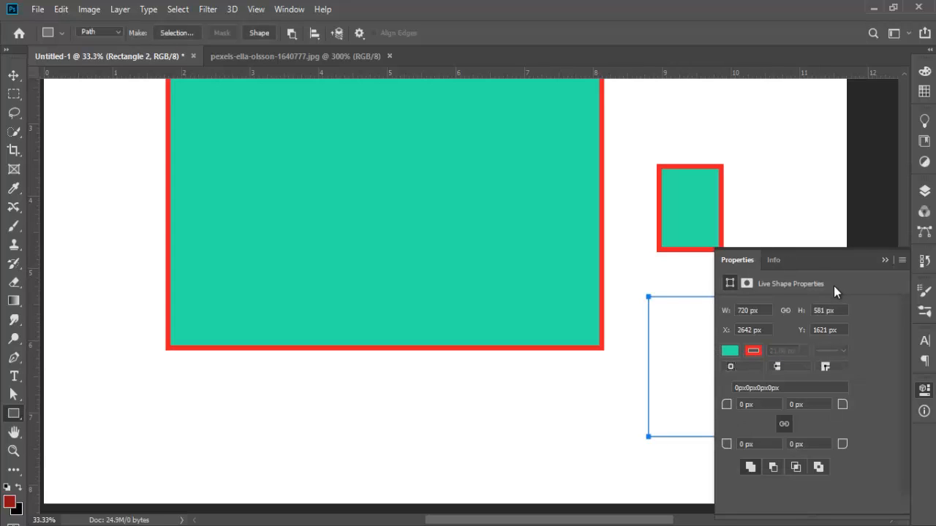
- Draw a rectangular path of about 366 × 389 px overlapping the upper part of the small rectangle
{"action": "left_click", "coordinate": [884, 259]}
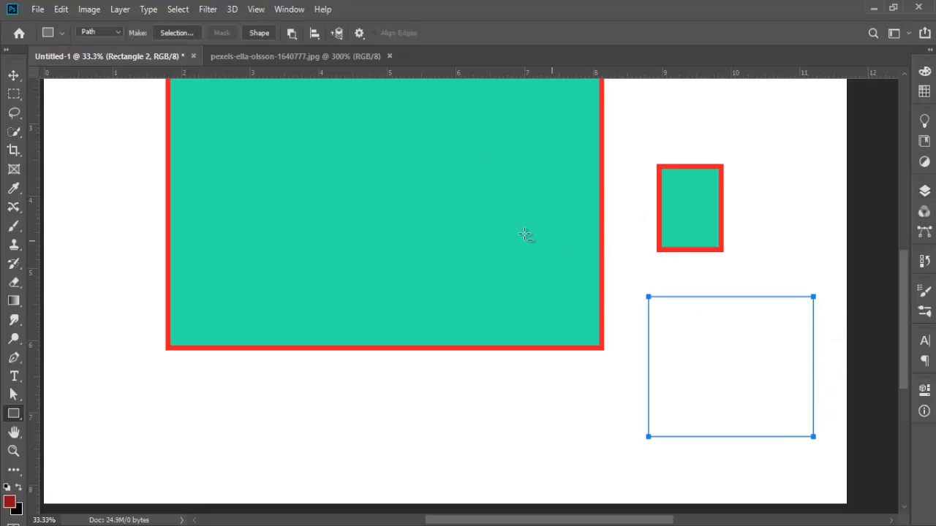
{"action": "left_click_drag", "start_coordinate": [640, 108], "coordinate": [724, 203]}
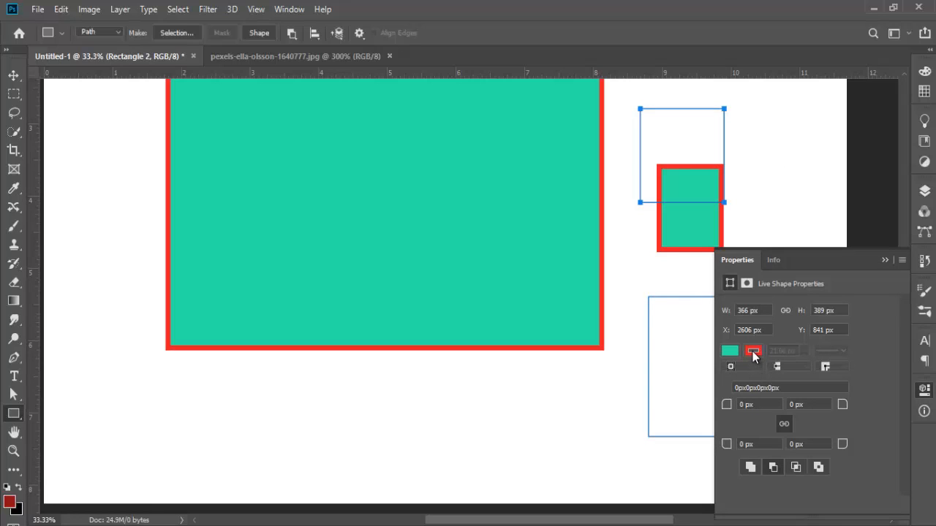
- Make a new anti-aliased selection from the path with a feather radius of 0 pixels, and invert it
{"action": "right_click", "coordinate": [671, 143]}
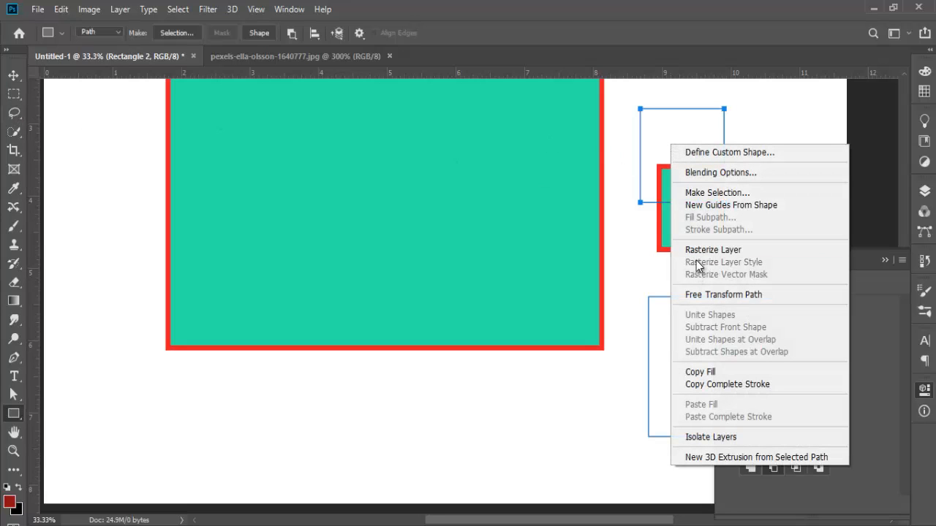
{"action": "left_click", "coordinate": [716, 192]}
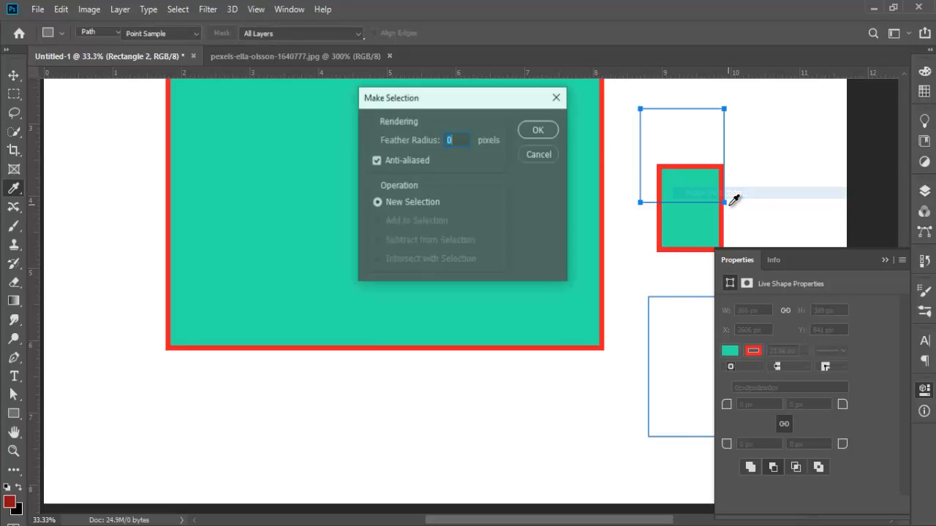
{"action": "key", "text": "u"}
{"action": "left_click", "coordinate": [538, 130]}
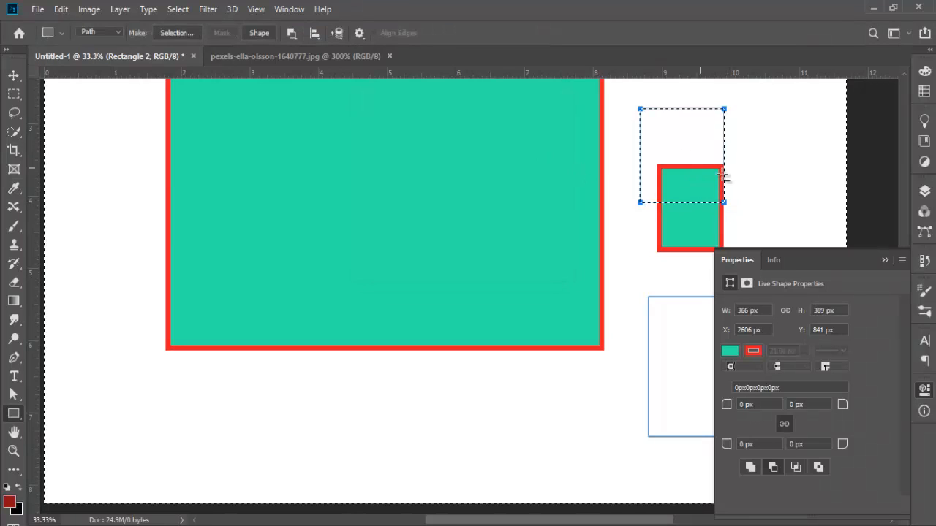
{"action": "left_click", "coordinate": [178, 10]}
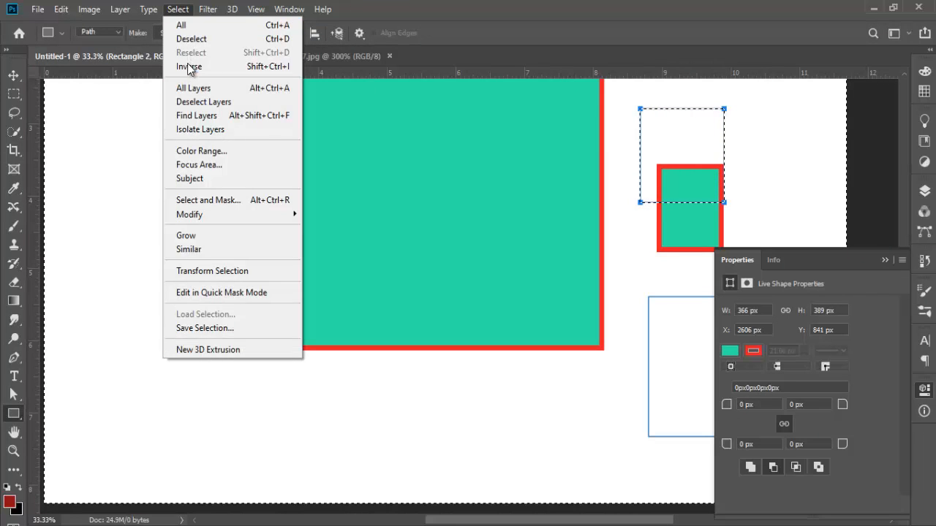
{"action": "left_click", "coordinate": [189, 67]}
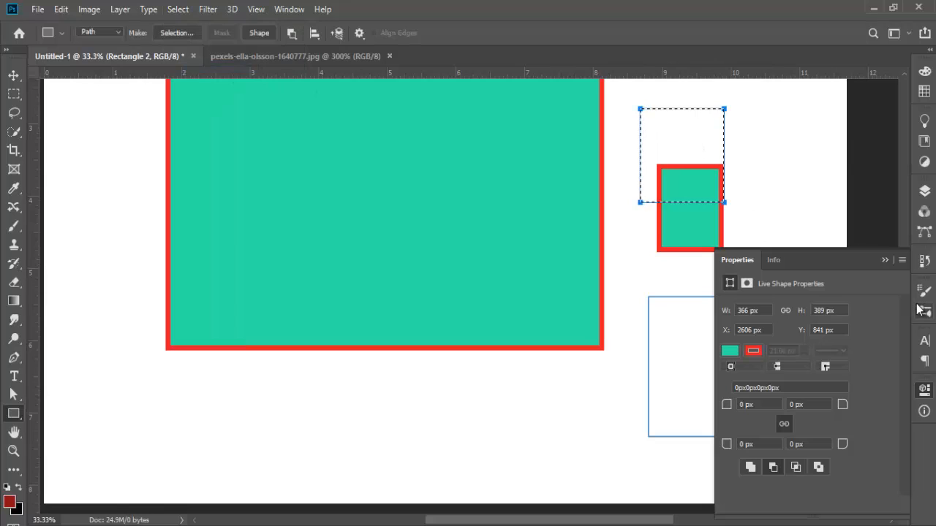
- Clear the selection and undo the drawn rectangular paths
{"action": "key", "text": "ctrl+d"}
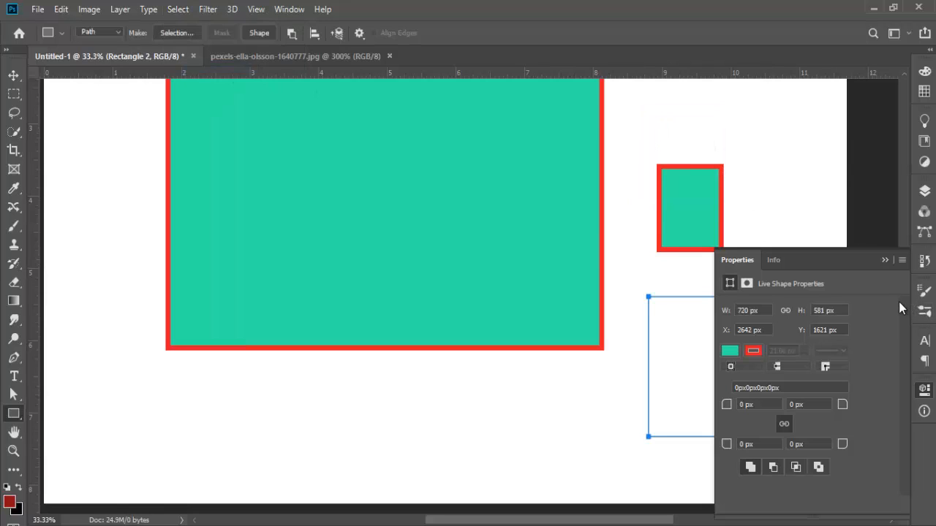
{"action": "key", "text": "ctrl+z"}
{"action": "key", "text": "ctrl+z"}
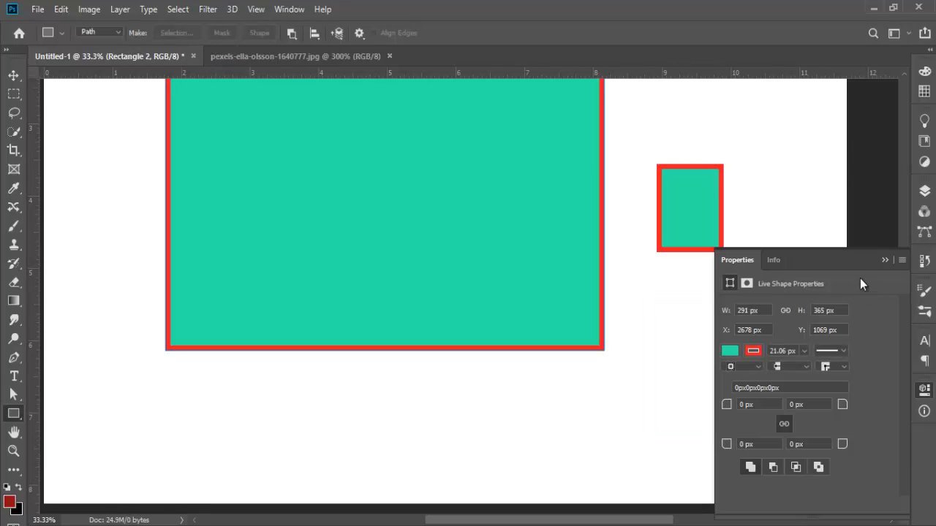
- Switch to the open food photo document and zoom out to 25% so the lime bowl is in view
{"action": "left_click", "coordinate": [230, 56]}
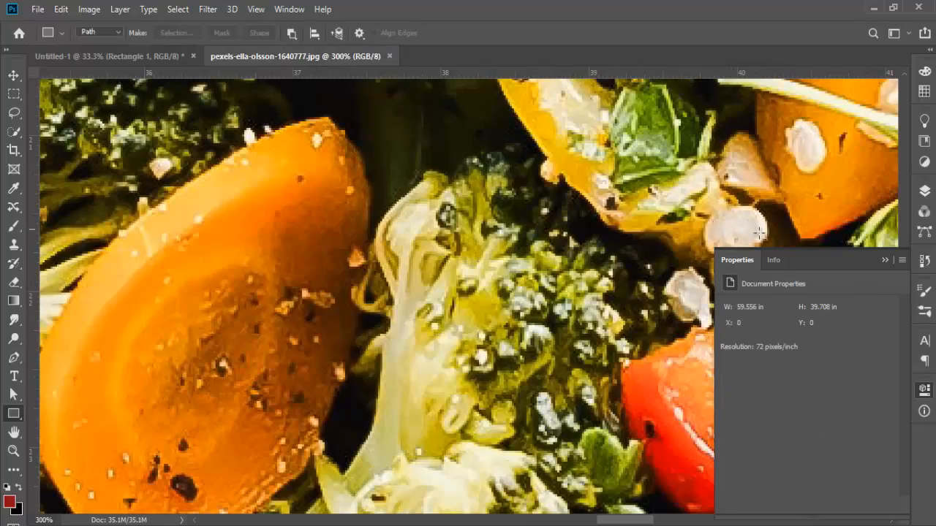
{"action": "key", "text": "ctrl+minus"}
{"action": "key", "text": "ctrl+minus"}
{"action": "key", "text": "ctrl+minus"}
{"action": "key", "text": "ctrl+minus"}
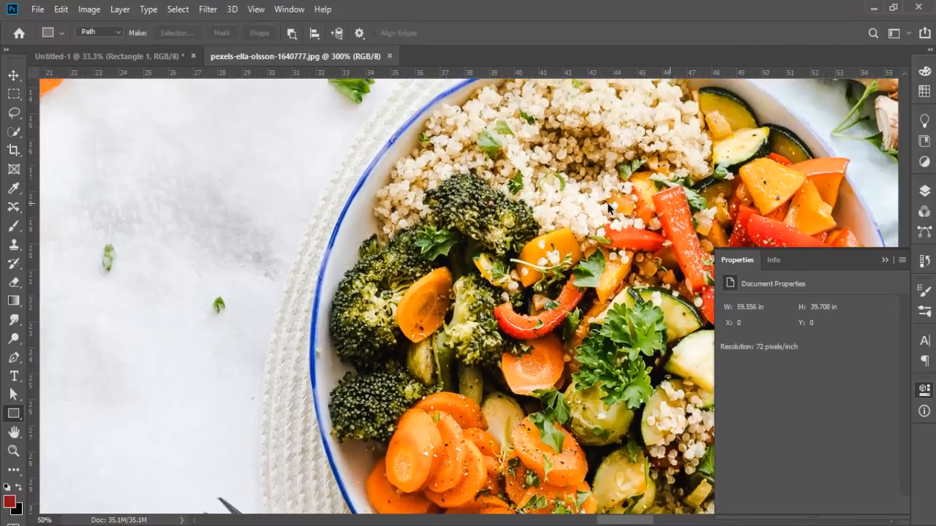
{"action": "key", "text": "ctrl+minus"}
{"action": "key", "text": "ctrl+minus"}
{"action": "left_click_drag", "start_coordinate": [266, 254], "coordinate": [462, 191]}
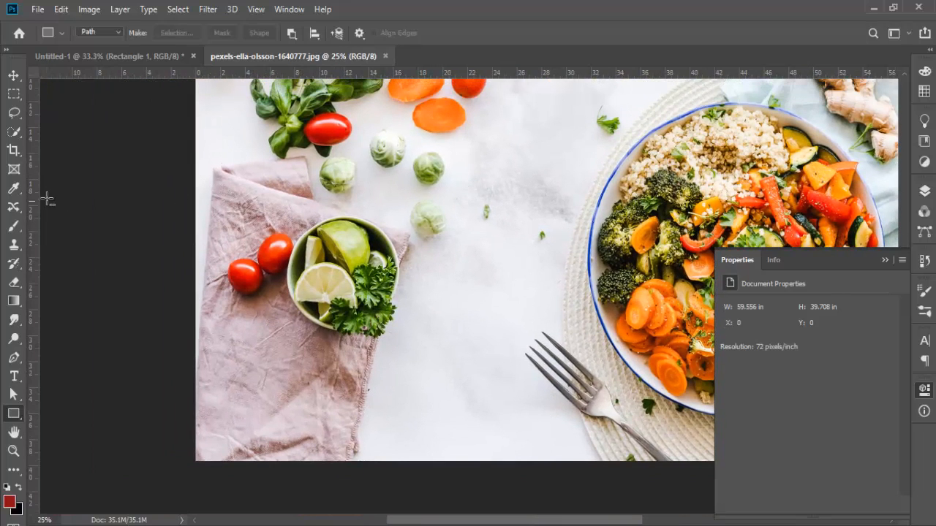
- Select the area around the lime bowl with the Rectangular Marquee tool, and clear the selection
{"action": "left_click", "coordinate": [13, 93]}
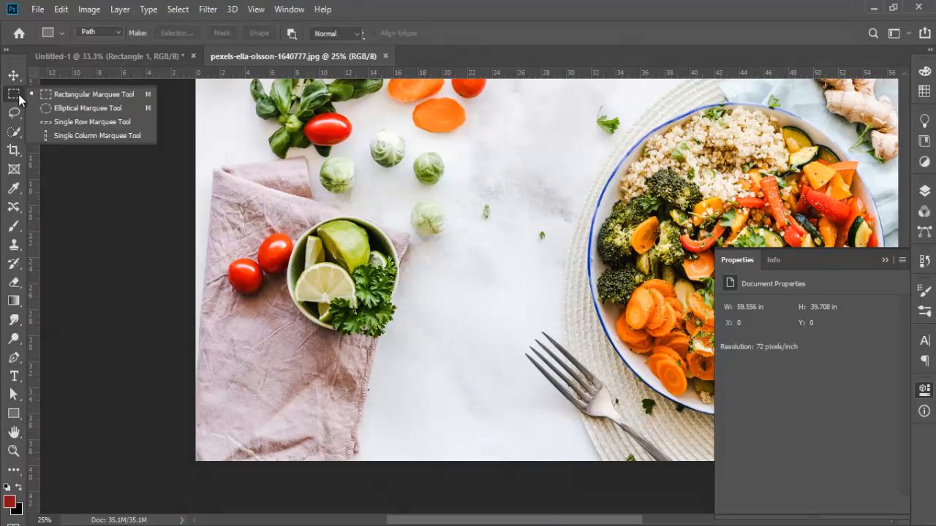
{"action": "left_click", "coordinate": [36, 99]}
{"action": "left_click_drag", "start_coordinate": [255, 193], "coordinate": [415, 367]}
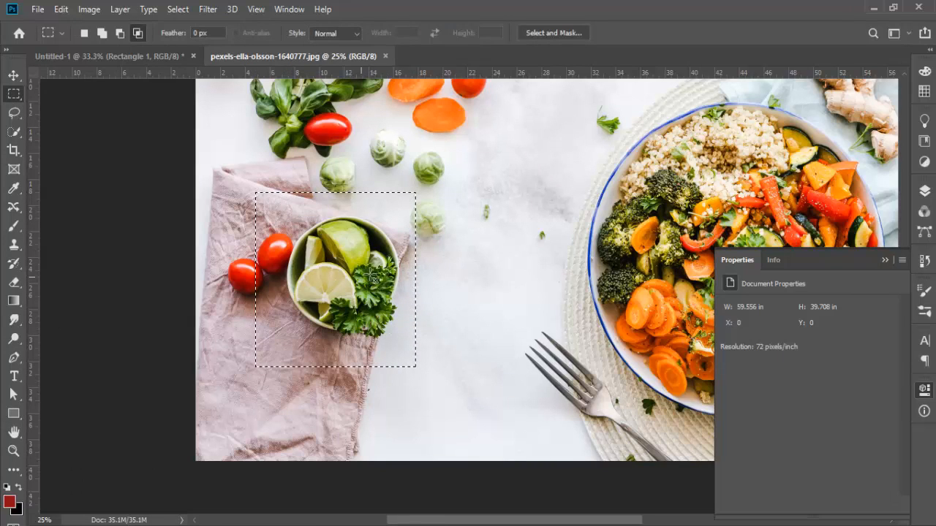
{"action": "left_click", "coordinate": [525, 250]}
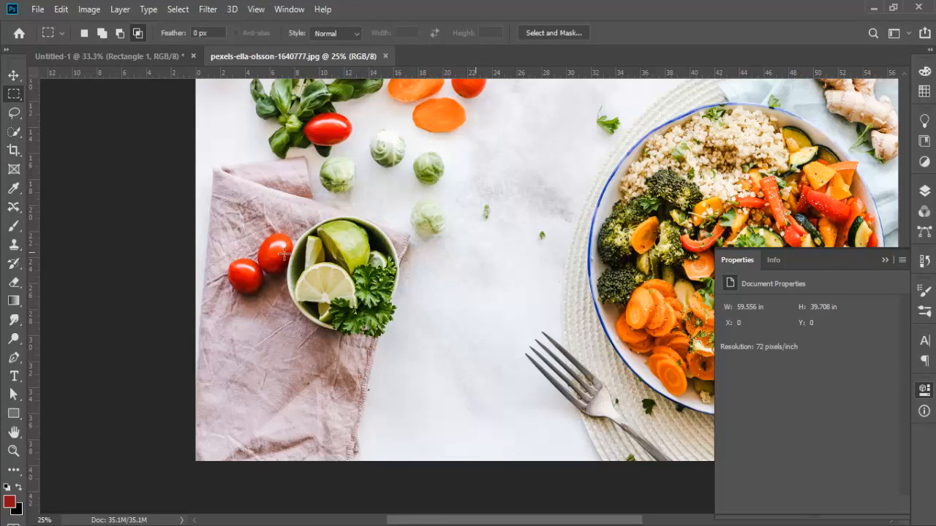
- Draw a rectangular path of about 860 × 934 px around the lime bowl and convert it to a selection with 0 pixels feather
{"action": "left_click", "coordinate": [14, 414]}
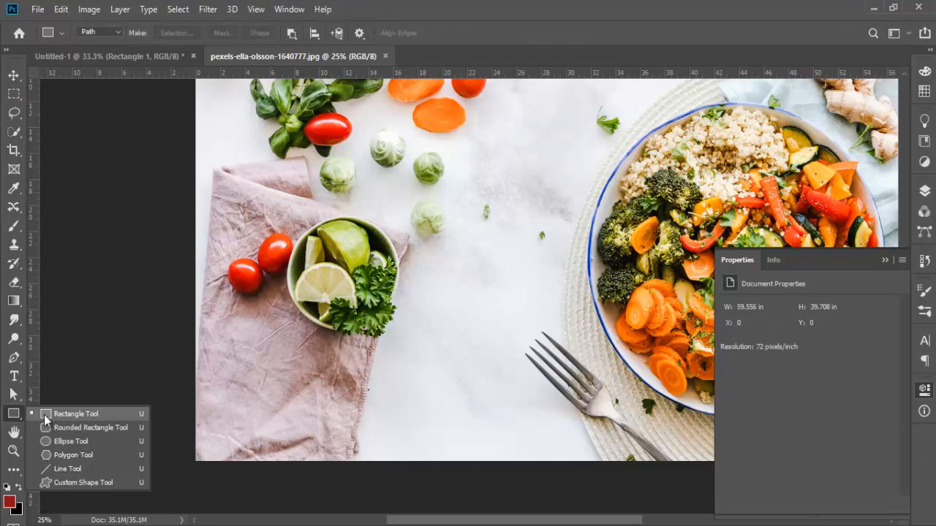
{"action": "left_click", "coordinate": [48, 417]}
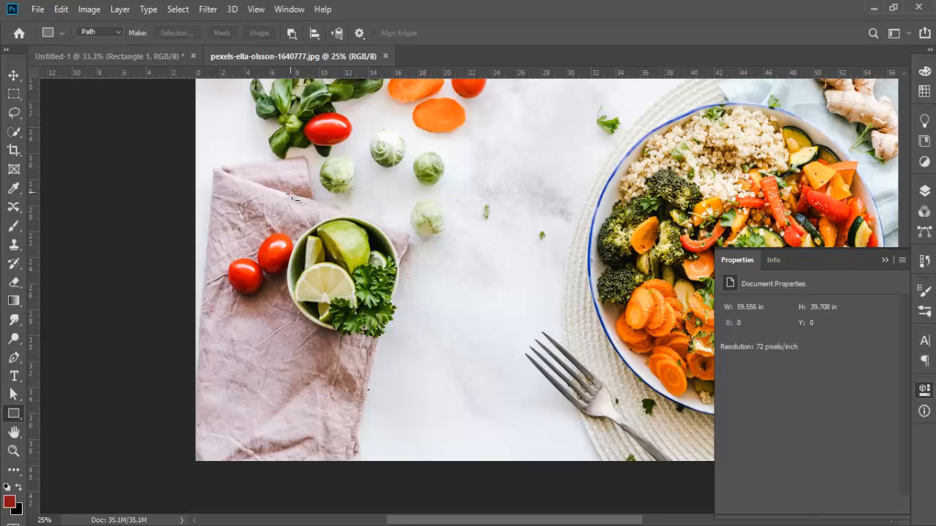
{"action": "left_click_drag", "start_coordinate": [271, 193], "coordinate": [418, 361]}
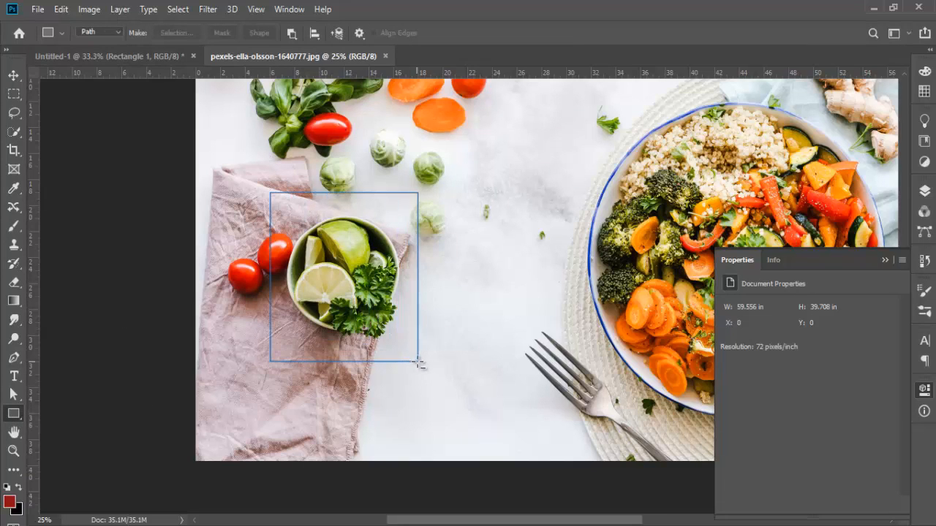
{"action": "right_click", "coordinate": [365, 260]}
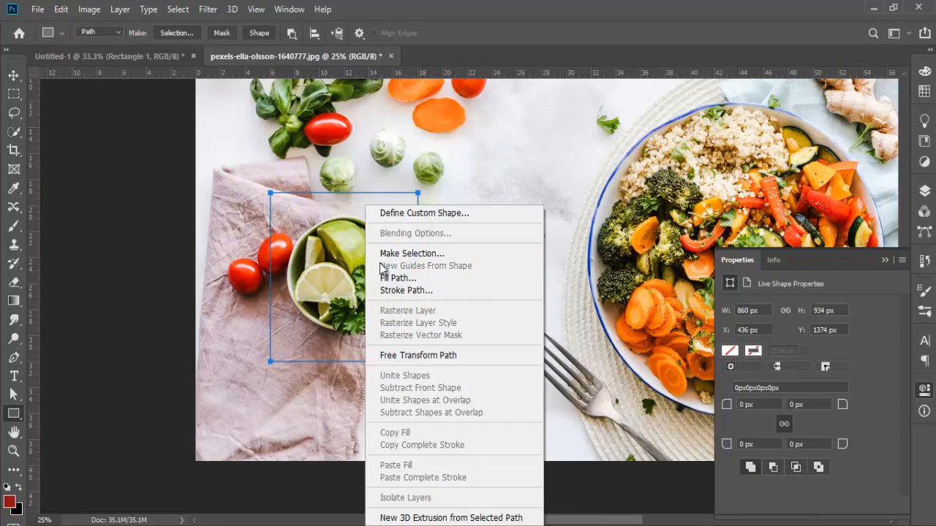
{"action": "left_click", "coordinate": [387, 254]}
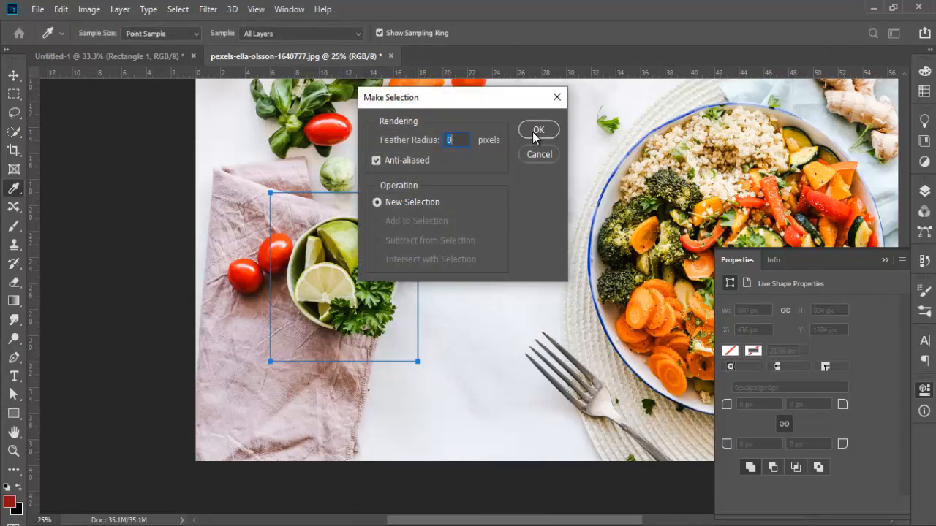
{"action": "left_click", "coordinate": [533, 132]}
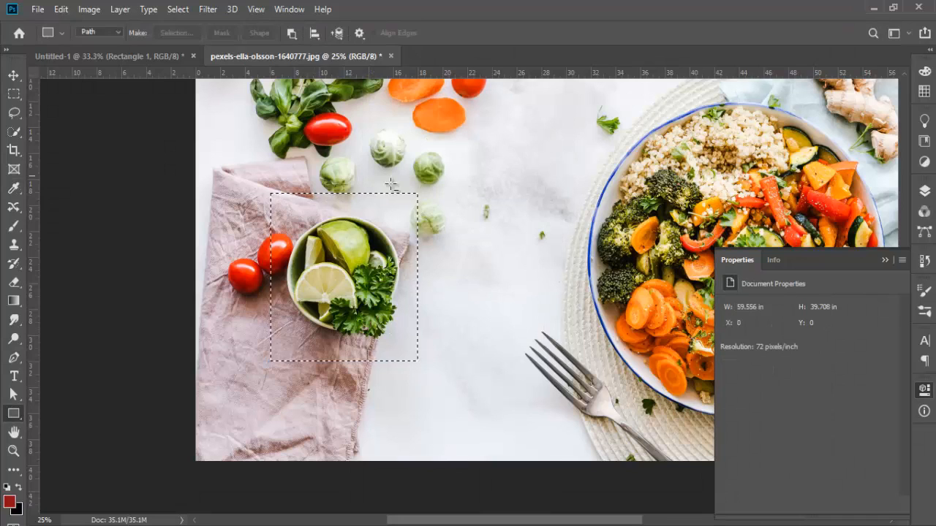
- Unlock the photo's Background layer so it becomes a regular layer
{"action": "left_click", "coordinate": [921, 193]}
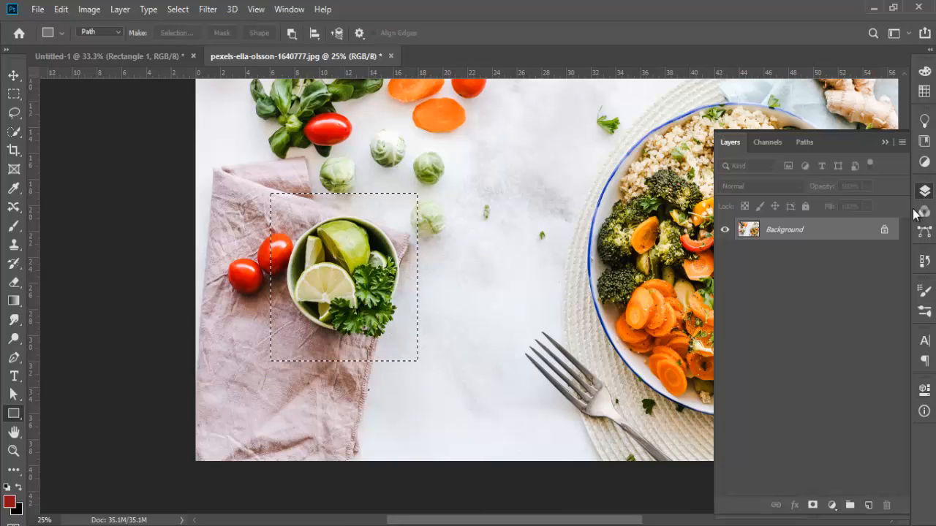
{"action": "left_click", "coordinate": [884, 234]}
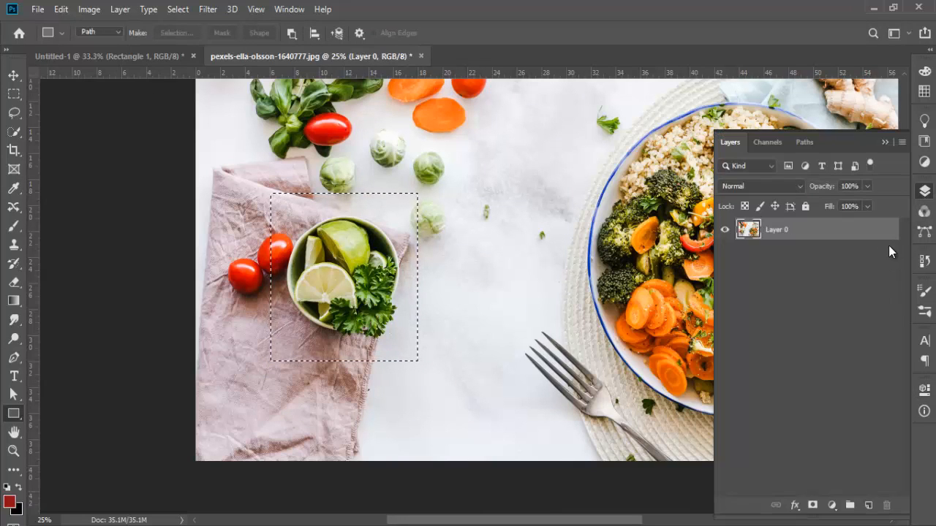
- Try isolating the selected bowl area on a new layer with the original hidden, and undo it and clear the selection
{"action": "key", "text": "ctrl+j"}
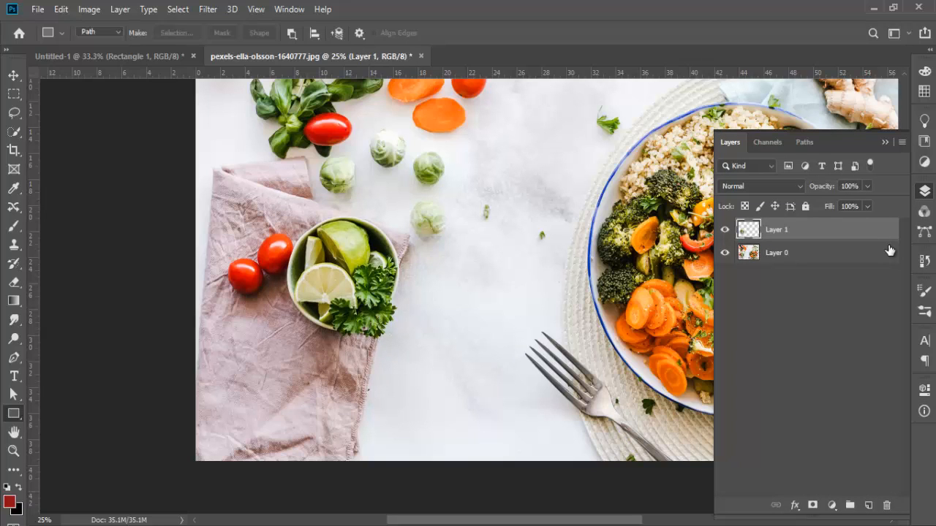
{"action": "left_click", "coordinate": [725, 253]}
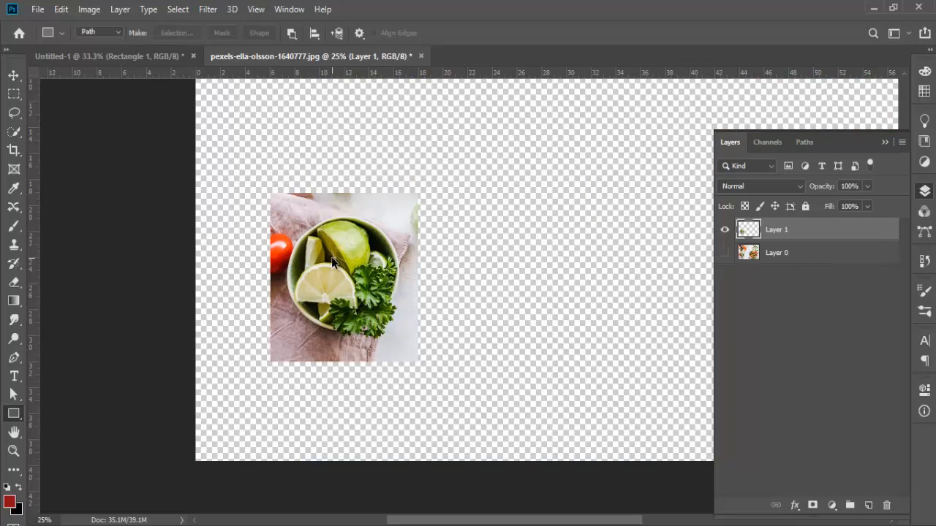
{"action": "key", "text": "ctrl+z"}
{"action": "key", "text": "ctrl+z"}
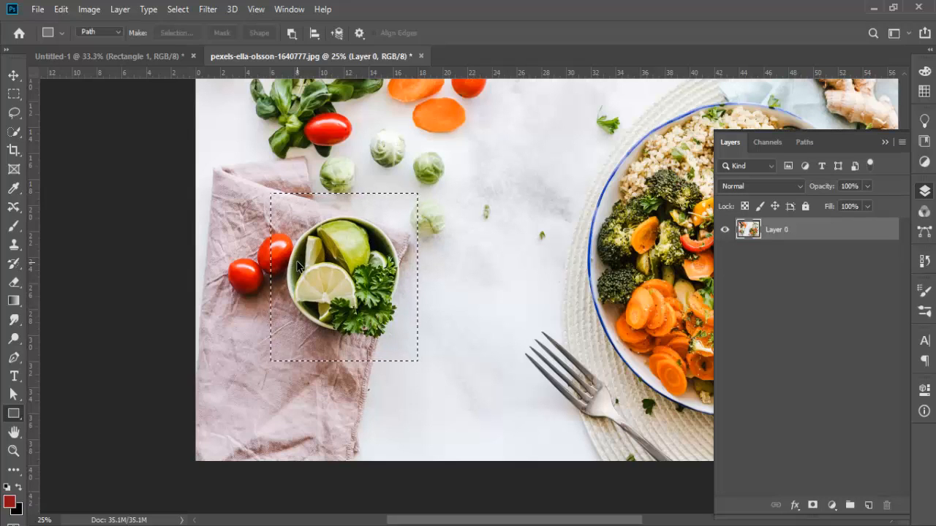
{"action": "key", "text": "ctrl+d"}
- Draw a five-sided polygon of about 1131 × 1089 px above the lime bowl with the Polygon tool in Shape mode
{"action": "left_click", "coordinate": [88, 35]}
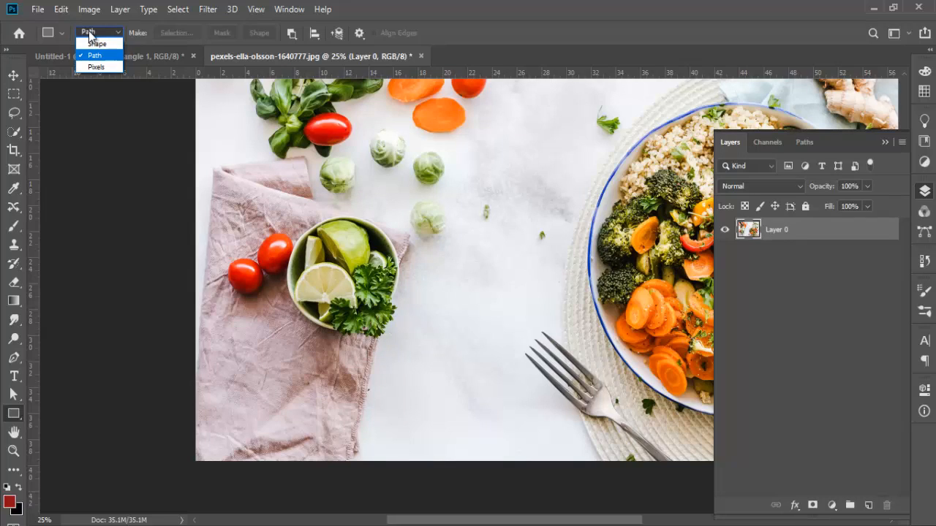
{"action": "left_click", "coordinate": [98, 44]}
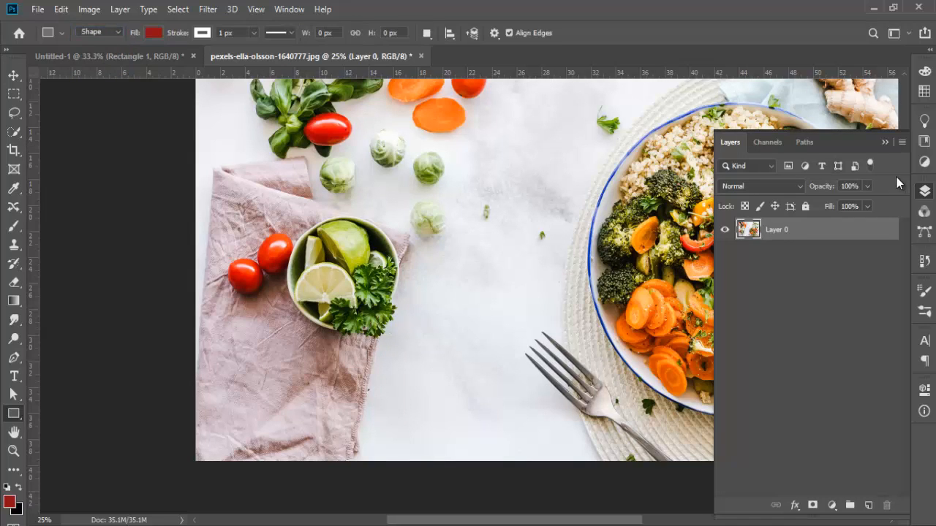
{"action": "left_click", "coordinate": [884, 142]}
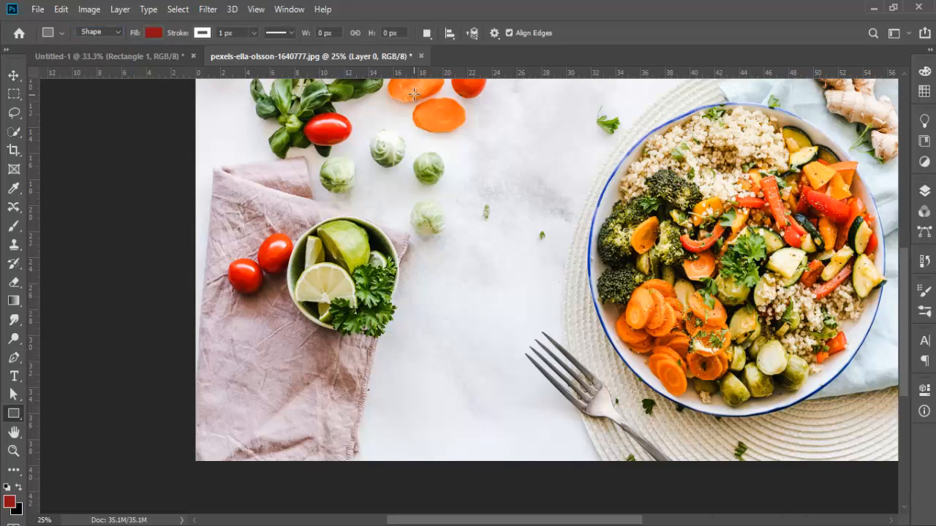
{"action": "right_click", "coordinate": [21, 415]}
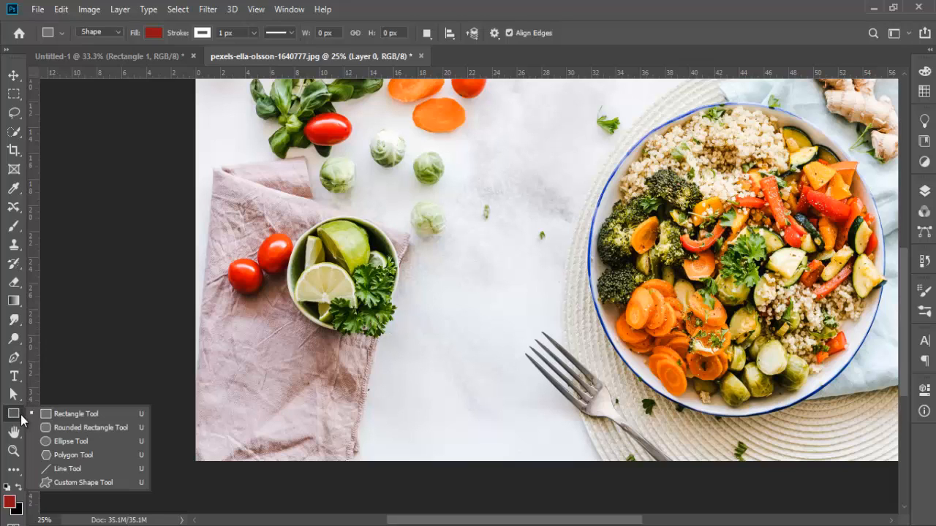
{"action": "left_click", "coordinate": [76, 453]}
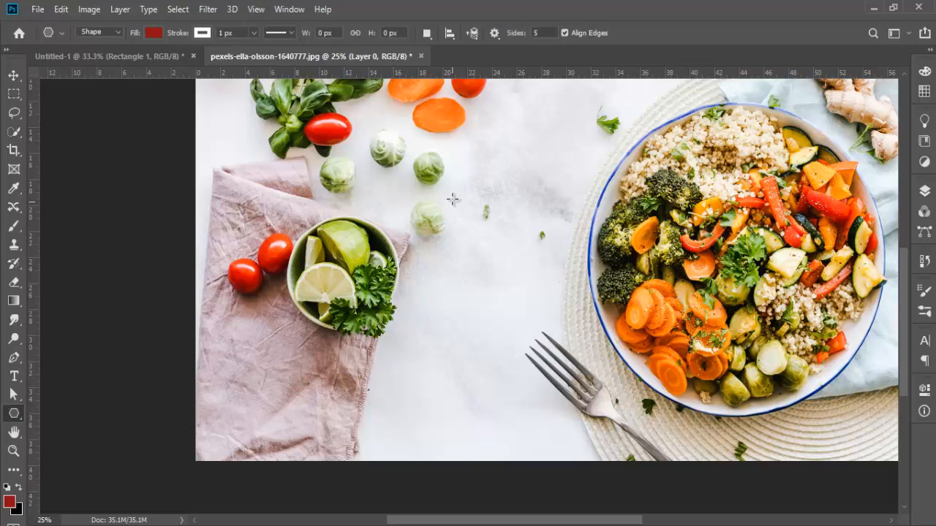
{"action": "left_click_drag", "start_coordinate": [447, 172], "coordinate": [506, 251]}
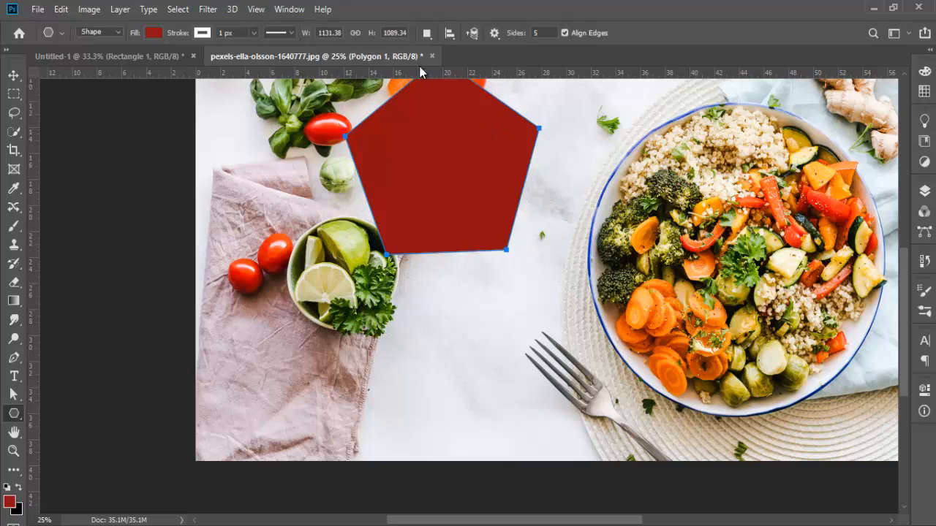
- Set the polygon sides to 6 and draw a hexagon of about 1150 × 1024 px overlapping the pentagon's edge
{"action": "left_click", "coordinate": [152, 34]}
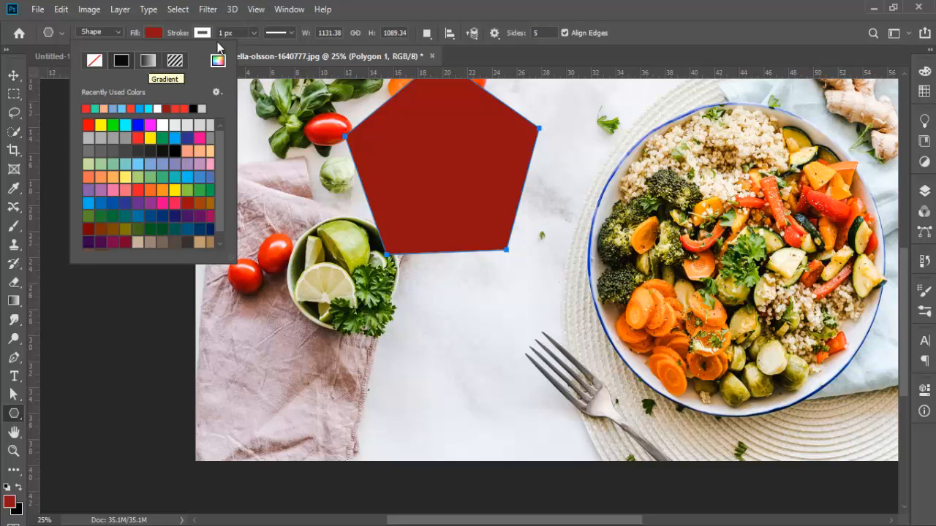
{"action": "left_click", "coordinate": [542, 32]}
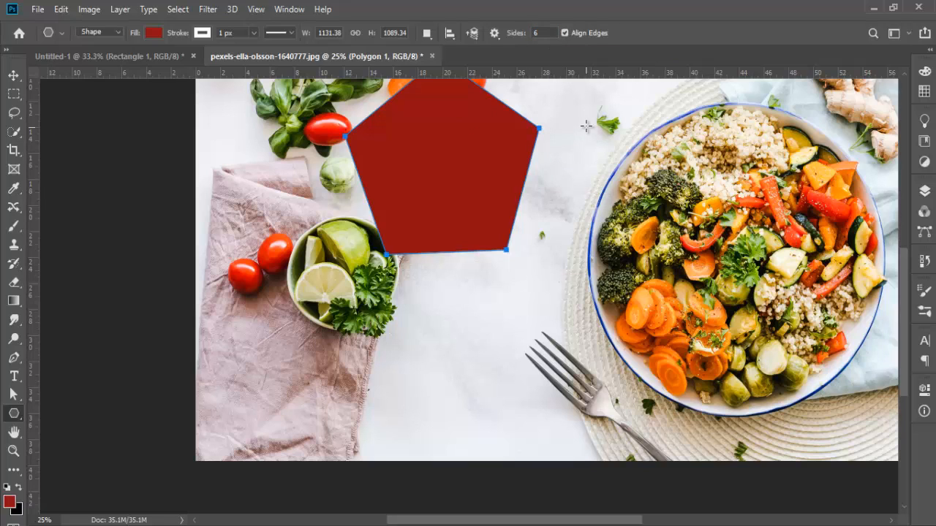
{"action": "left_click_drag", "start_coordinate": [588, 127], "coordinate": [642, 213]}
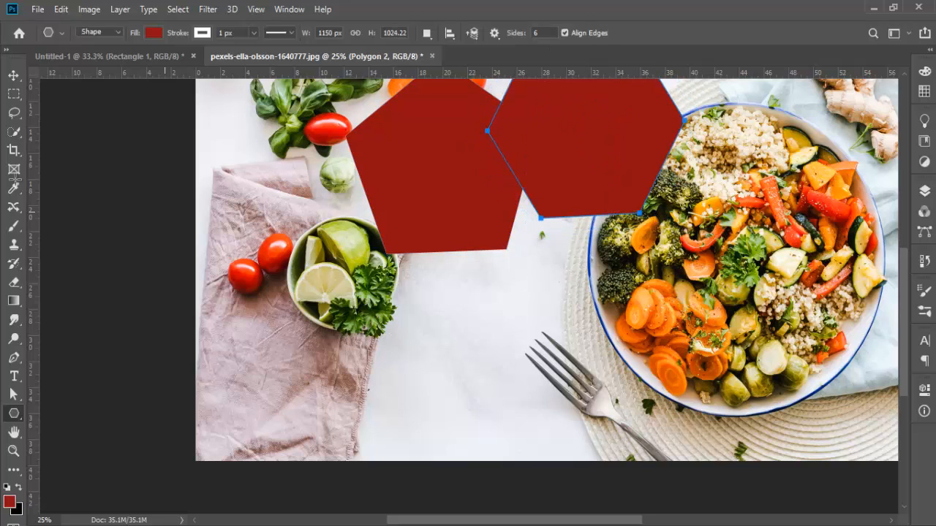
- Move the hexagon down between the lime bowl and the plate, and delete both the hexagon and the pentagon
{"action": "left_click", "coordinate": [13, 76]}
{"action": "left_click_drag", "start_coordinate": [574, 138], "coordinate": [611, 275]}
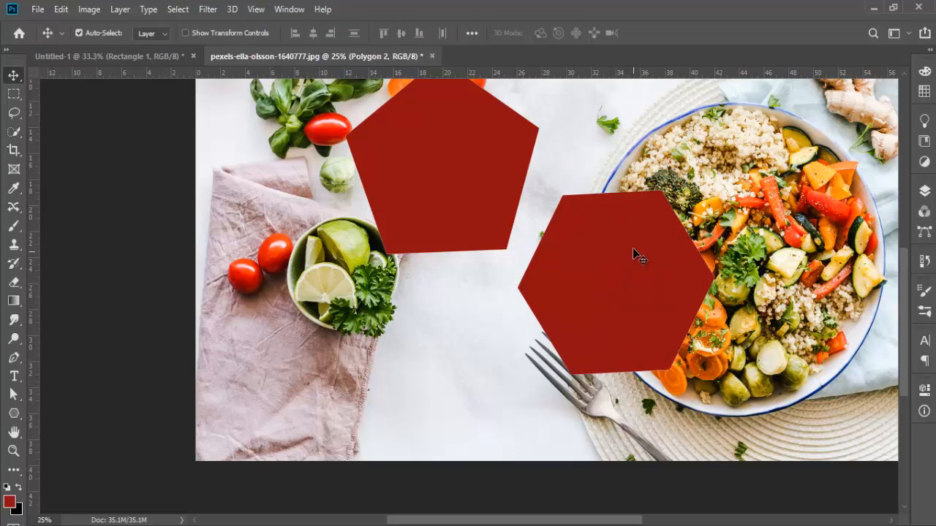
{"action": "key", "text": "Delete"}
{"action": "left_click", "coordinate": [473, 187]}
{"action": "key", "text": "Delete"}
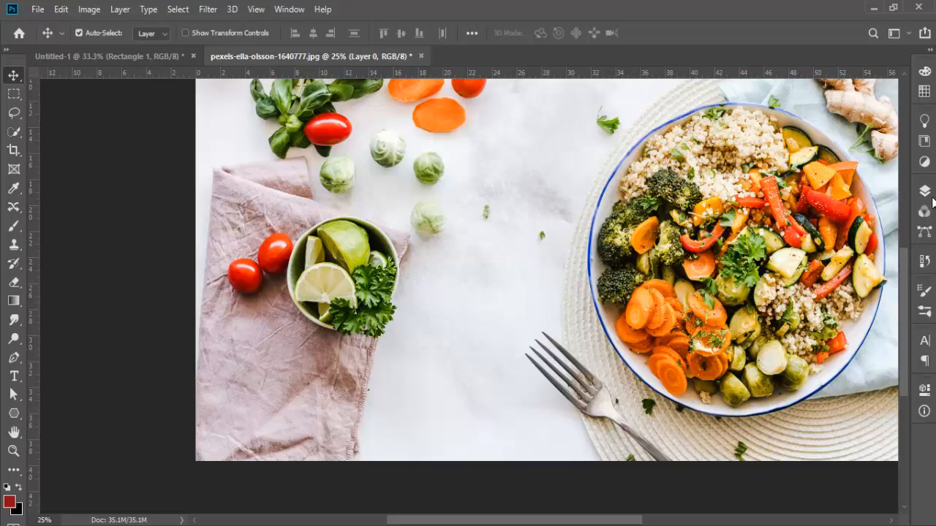
- Show the layer list and draw a hexagon of about 1108 × 968 px above the lime bowl, leaving it deselected
{"action": "left_click", "coordinate": [924, 192]}
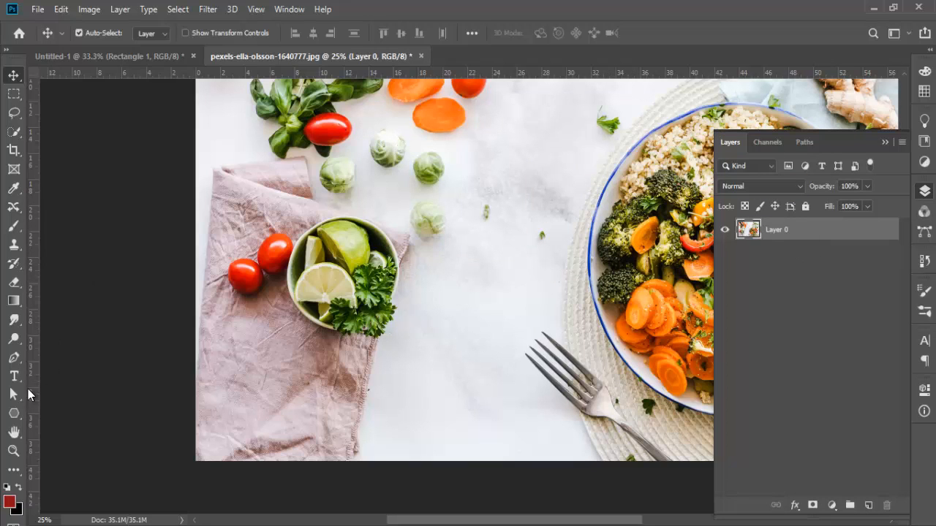
{"action": "left_click", "coordinate": [13, 414]}
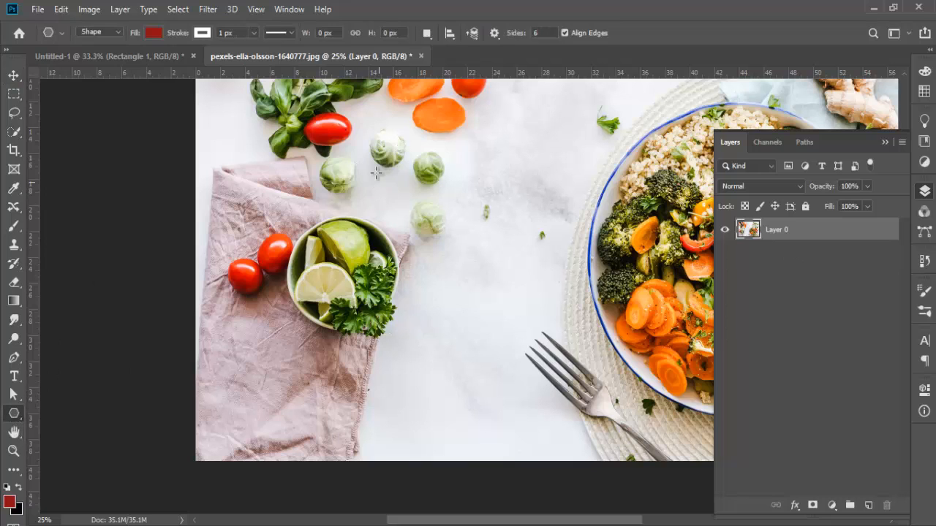
{"action": "left_click_drag", "start_coordinate": [371, 171], "coordinate": [426, 255]}
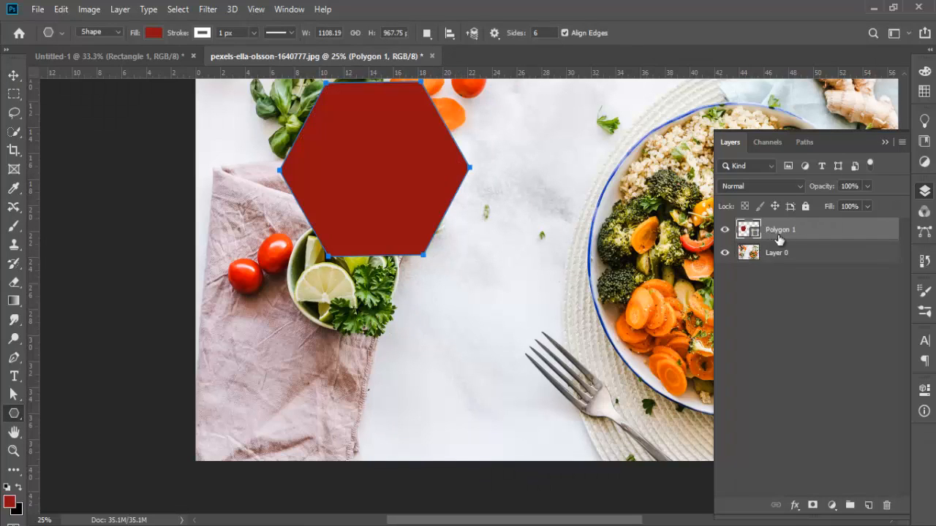
{"action": "left_click", "coordinate": [13, 75]}
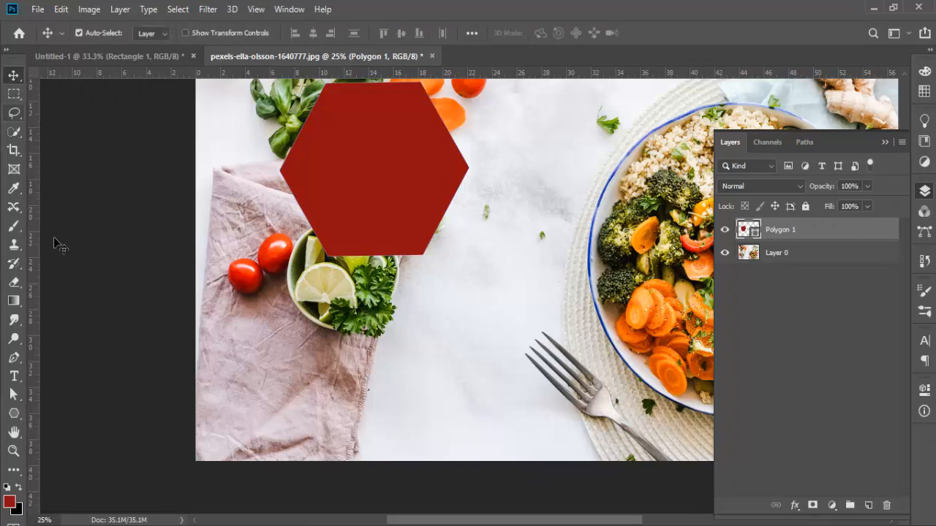
{"action": "left_click", "coordinate": [56, 244]}
- Set the polygon sides to 10 and draw a decagon between the hexagon and the salad plate
{"action": "left_click", "coordinate": [14, 413]}
{"action": "right_click", "coordinate": [14, 413]}
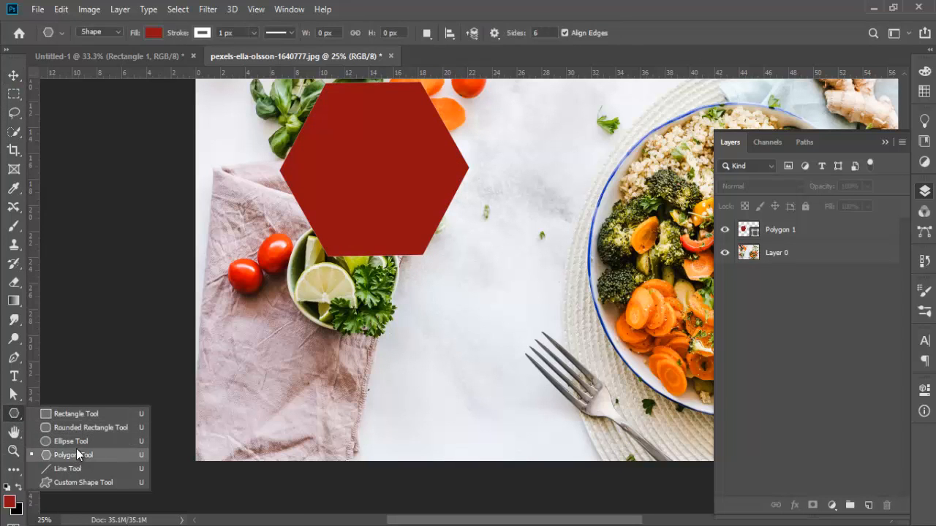
{"action": "left_click", "coordinate": [76, 455]}
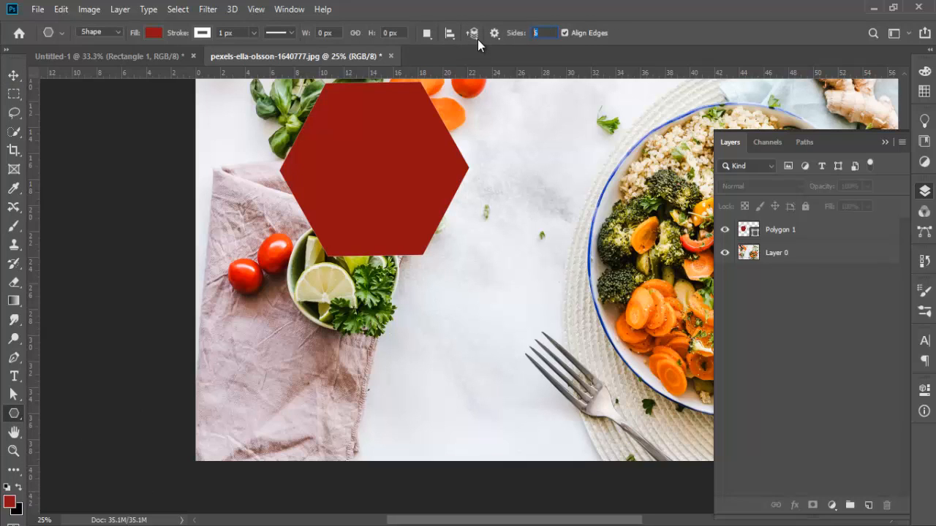
{"action": "type", "text": "10"}
{"action": "left_click_drag", "start_coordinate": [519, 153], "coordinate": [525, 335]}
{"action": "left_click", "coordinate": [10, 79]}
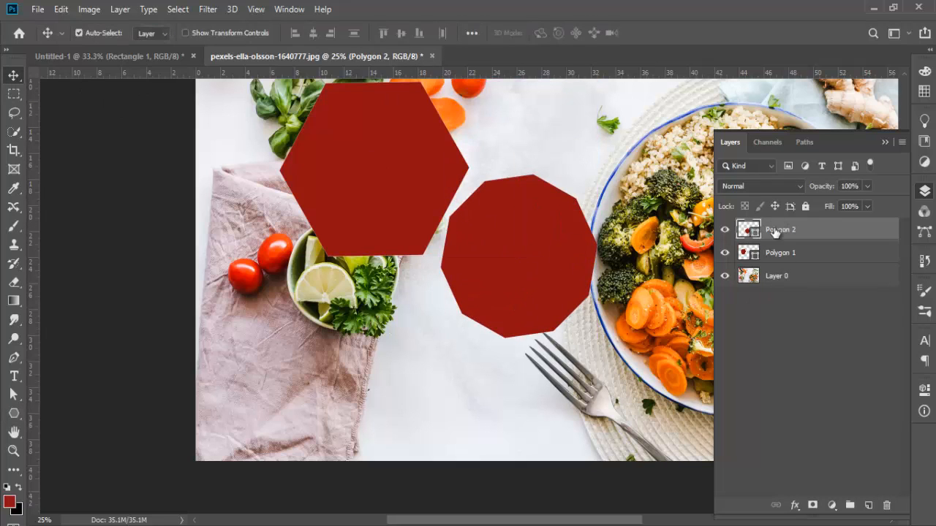
- Check which layer holds each polygon, and delete the decagon and the hexagon
{"action": "left_click", "coordinate": [777, 258]}
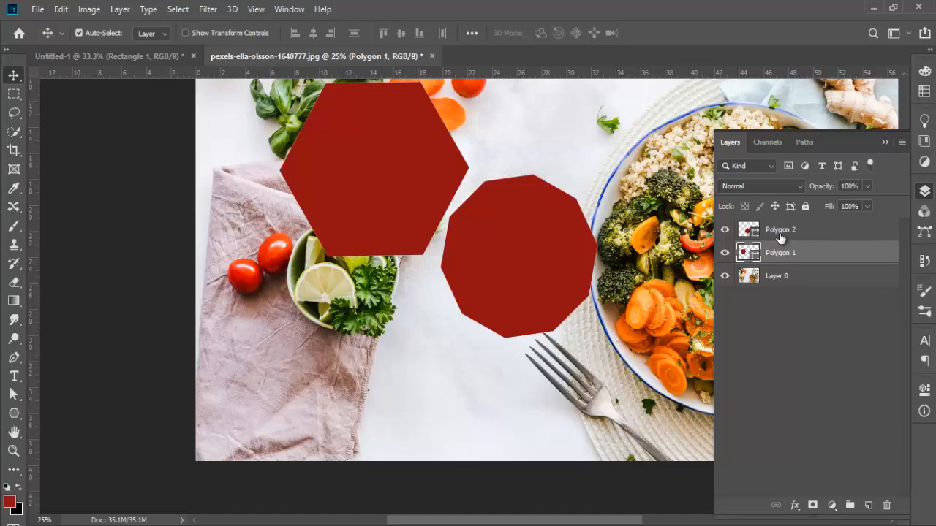
{"action": "left_click", "coordinate": [780, 235]}
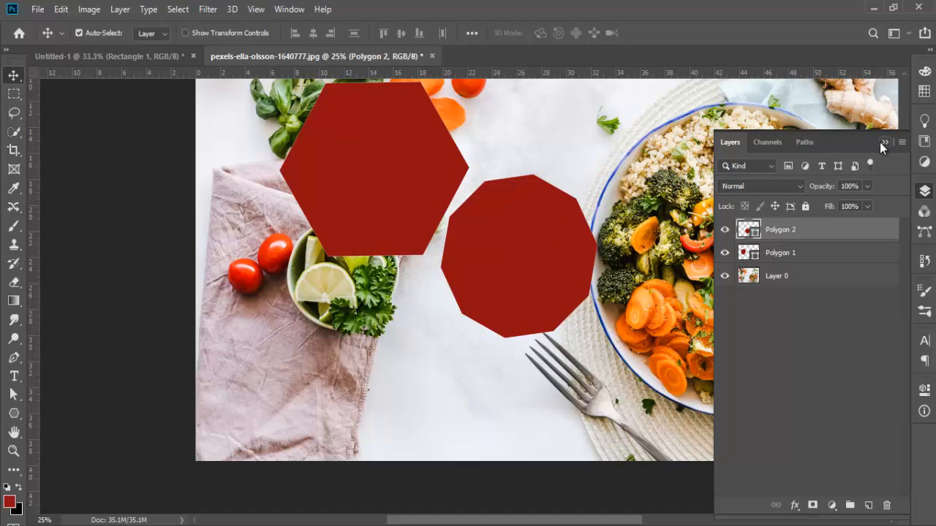
{"action": "left_click_drag", "start_coordinate": [513, 271], "coordinate": [500, 261]}
{"action": "key", "text": "Delete"}
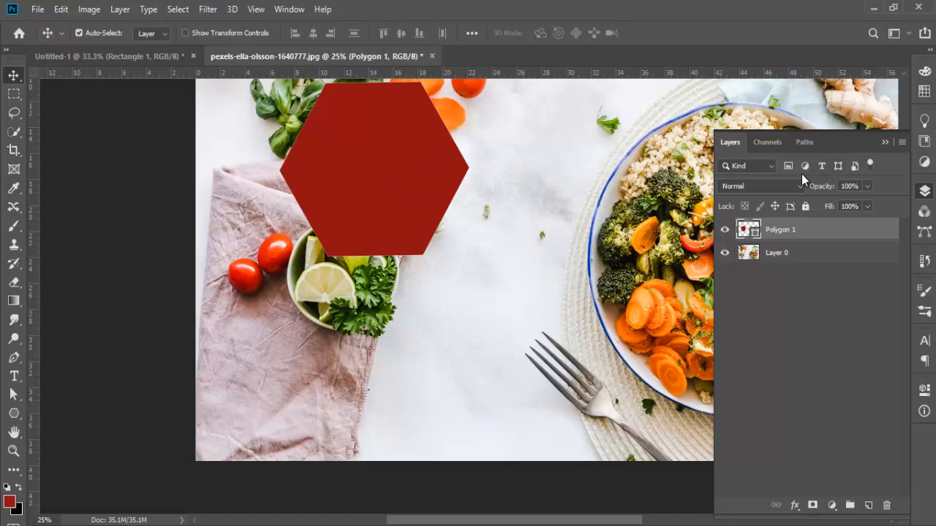
{"action": "key", "text": "Delete"}
- Draw a rectangle of about 1352 × 1501 px between the lime bowl and the plate with the Rectangle tool
{"action": "left_click", "coordinate": [13, 413]}
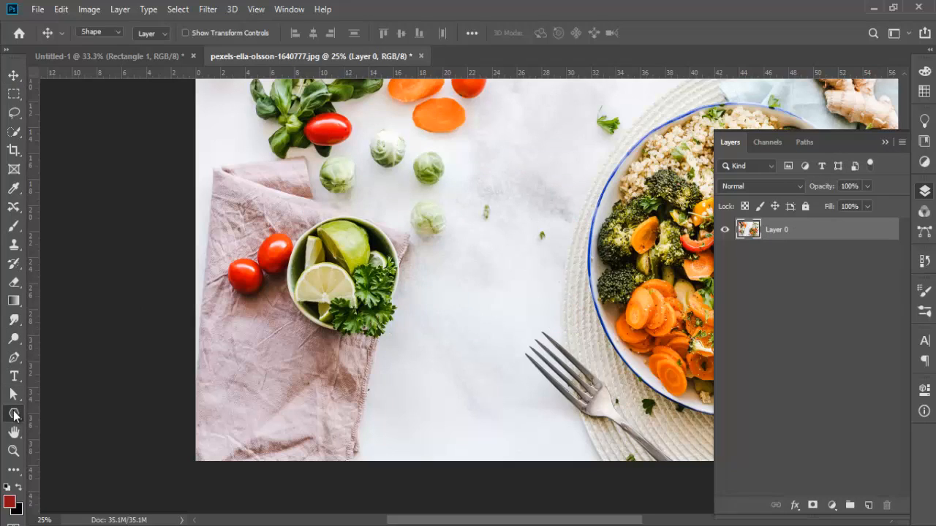
{"action": "right_click", "coordinate": [13, 413]}
{"action": "left_click", "coordinate": [43, 414]}
{"action": "left_click_drag", "start_coordinate": [384, 190], "coordinate": [610, 454]}
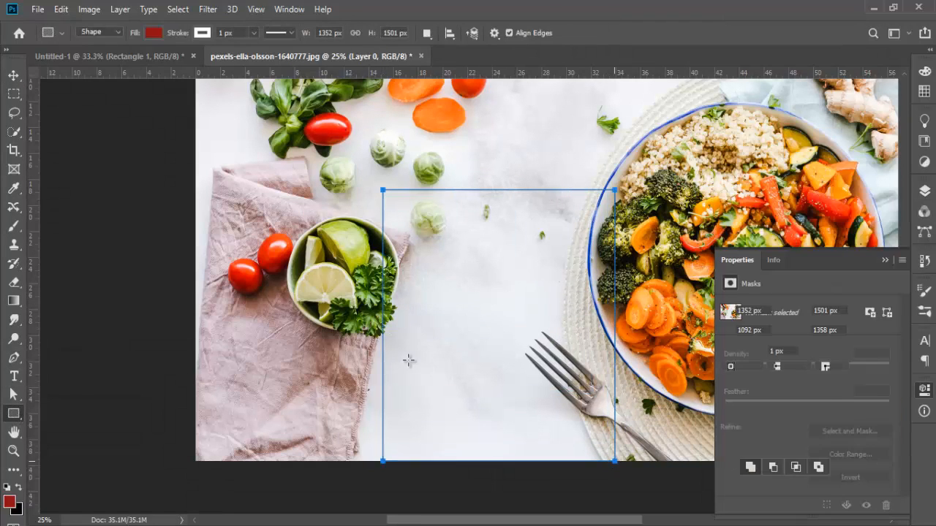
{"action": "left_click", "coordinate": [13, 75]}
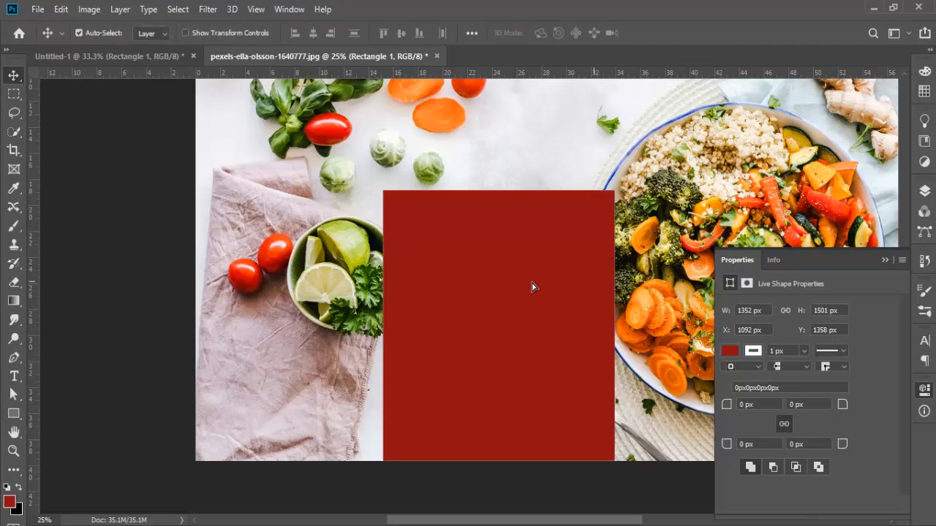
- Move the rectangle to the photo's left edge and lower its top side to about 85.34% height with Free Transform
{"action": "left_click_drag", "start_coordinate": [532, 283], "coordinate": [408, 284]}
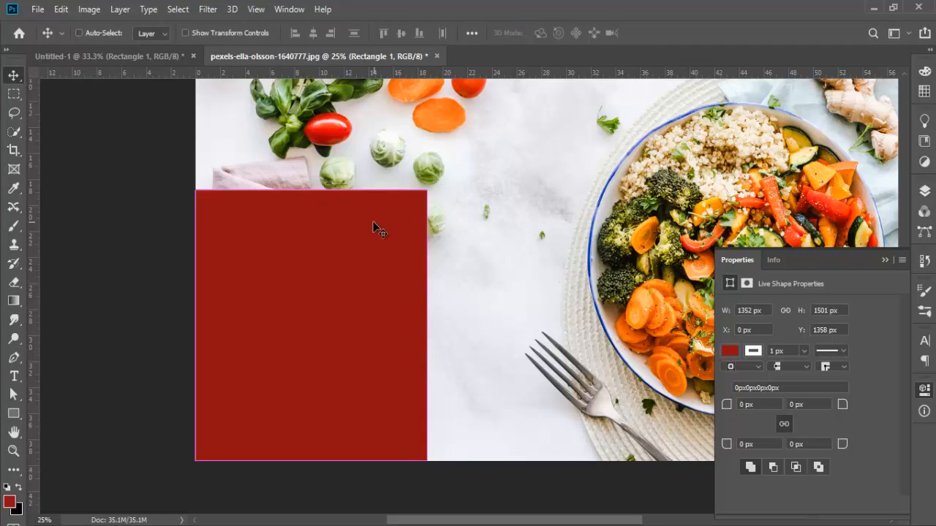
{"action": "key", "text": "ctrl+t"}
{"action": "left_click_drag", "start_coordinate": [312, 190], "coordinate": [316, 230]}
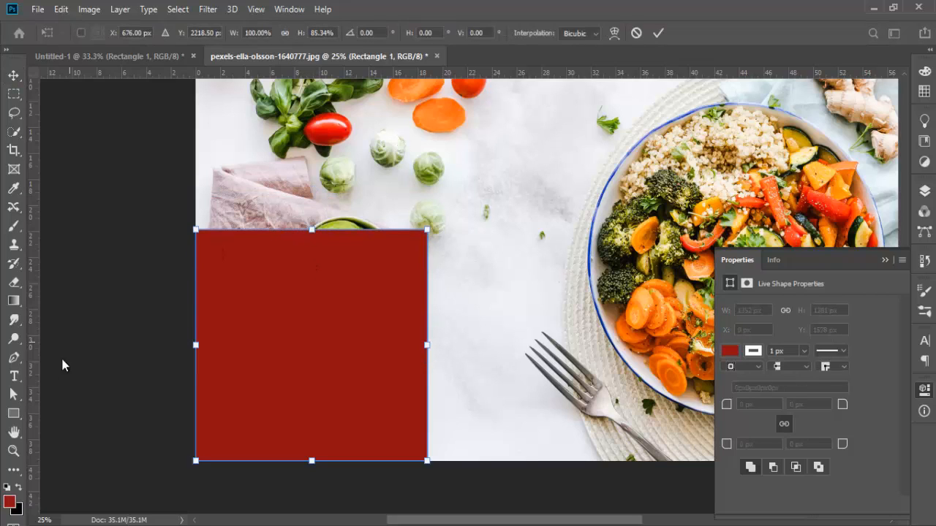
- Move the rectangle's upper-right anchor point out to the fork and its upper-left anchor up, stretching it to about 2508 × 1913 px
{"action": "left_click", "coordinate": [16, 395]}
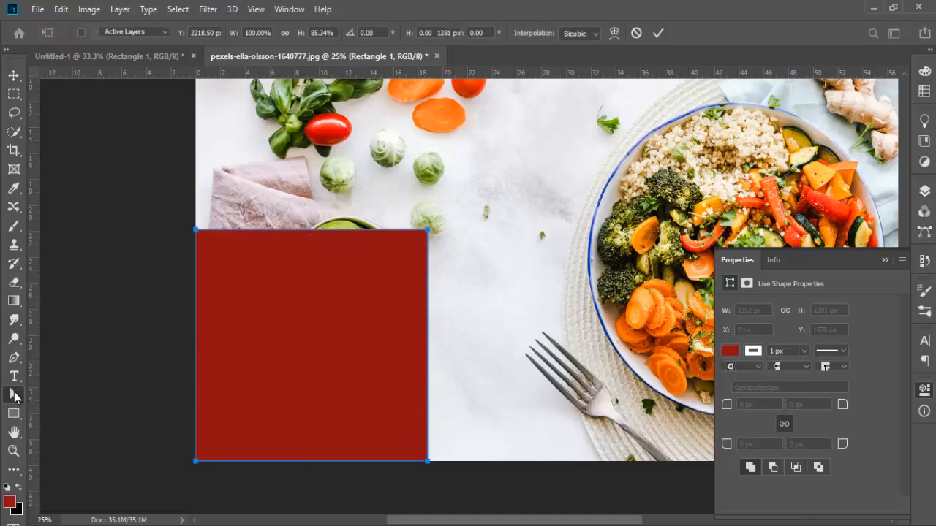
{"action": "left_click", "coordinate": [73, 409]}
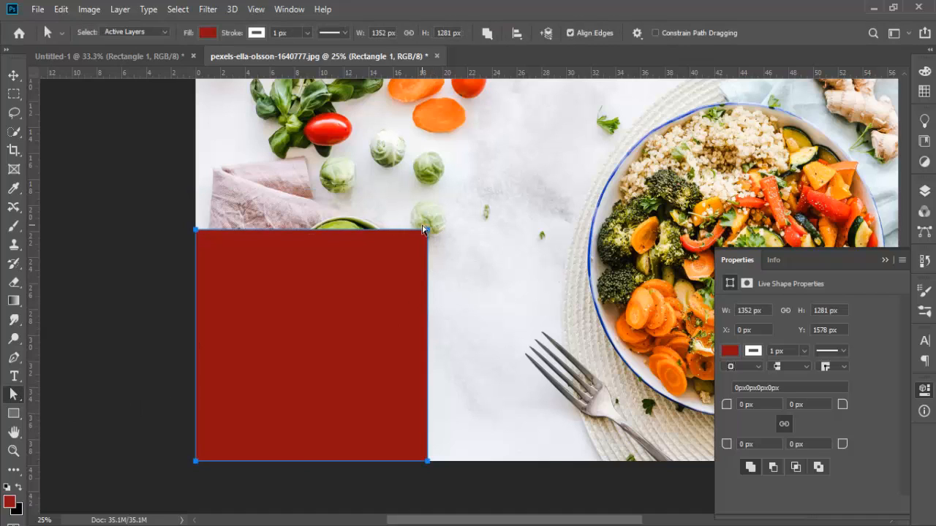
{"action": "left_click", "coordinate": [429, 231]}
{"action": "left_click_drag", "start_coordinate": [432, 232], "coordinate": [623, 378]}
{"action": "left_click", "coordinate": [446, 212]}
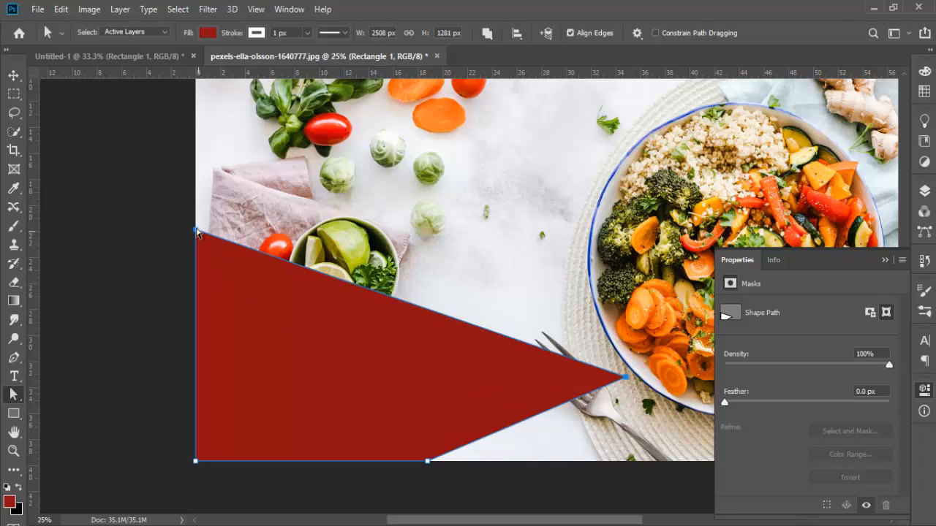
{"action": "left_click_drag", "start_coordinate": [196, 232], "coordinate": [196, 115]}
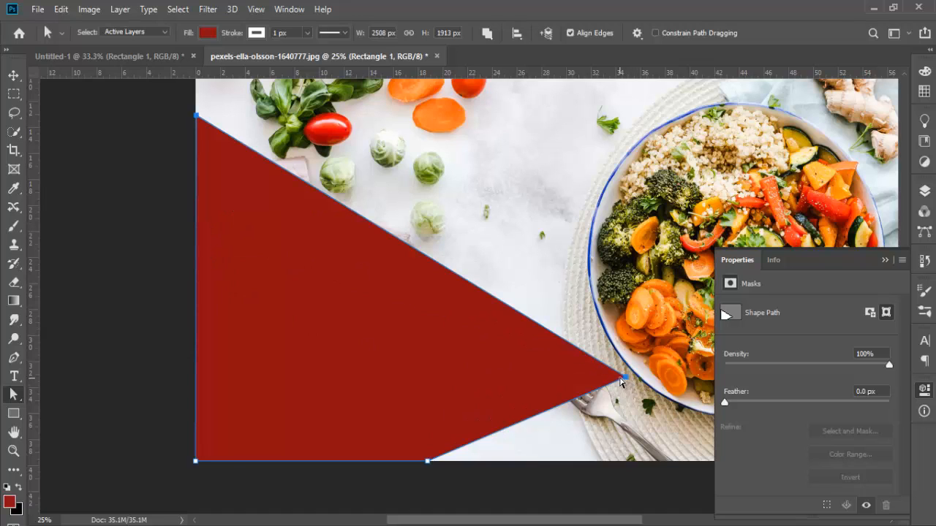
- Reposition the shape's two right-hand anchor points to form an irregular quadrilateral of about 1980 × 1913 px
{"action": "left_click_drag", "start_coordinate": [617, 379], "coordinate": [269, 375]}
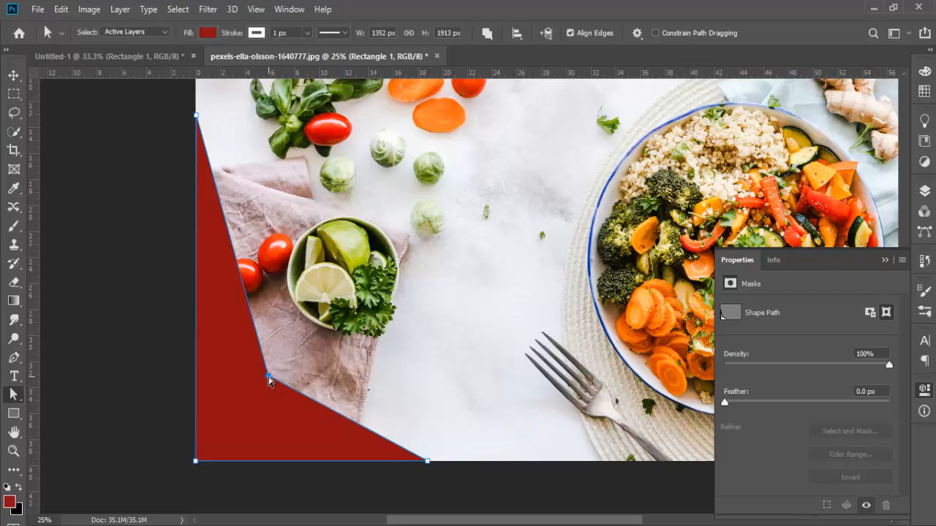
{"action": "left_click_drag", "start_coordinate": [427, 461], "coordinate": [528, 462]}
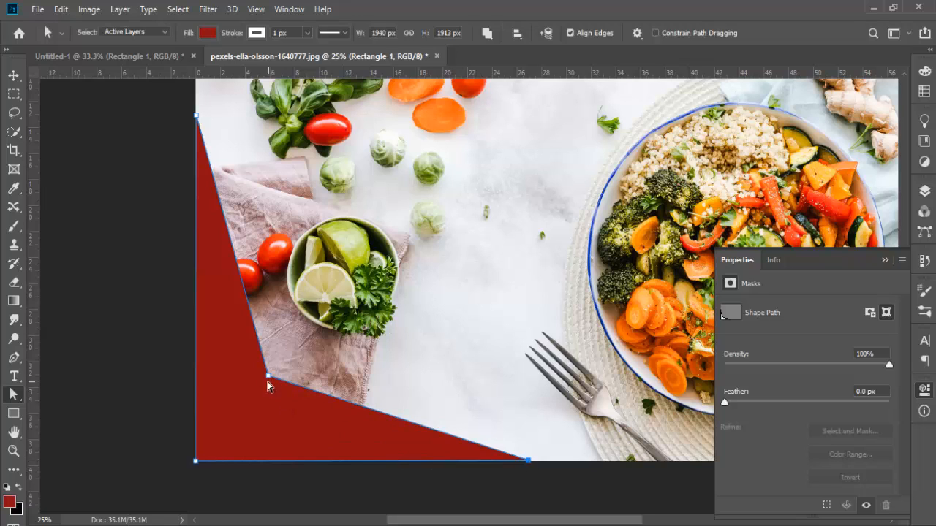
{"action": "left_click_drag", "start_coordinate": [268, 377], "coordinate": [534, 247]}
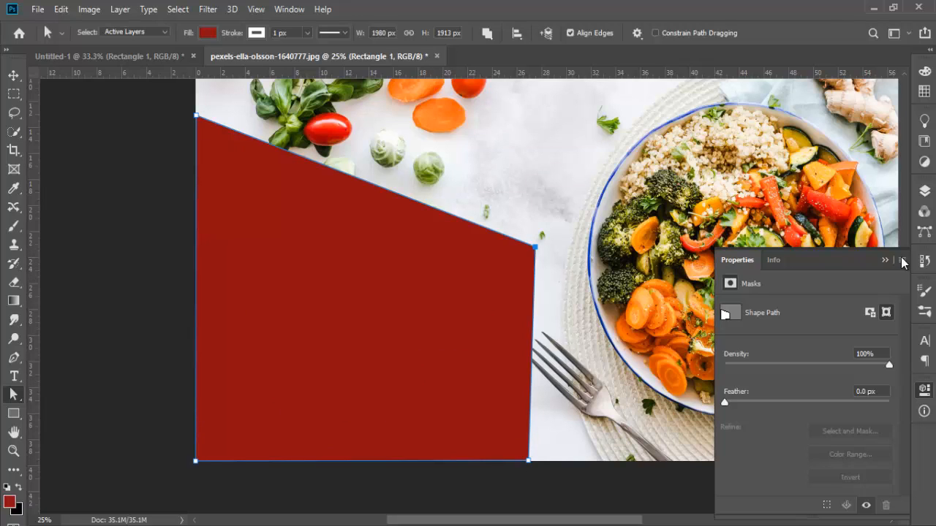
- Delete the shape's selected upper-right anchor point, and remove the remaining triangle from the photo
{"action": "left_click", "coordinate": [904, 261]}
{"action": "key", "text": "Delete"}
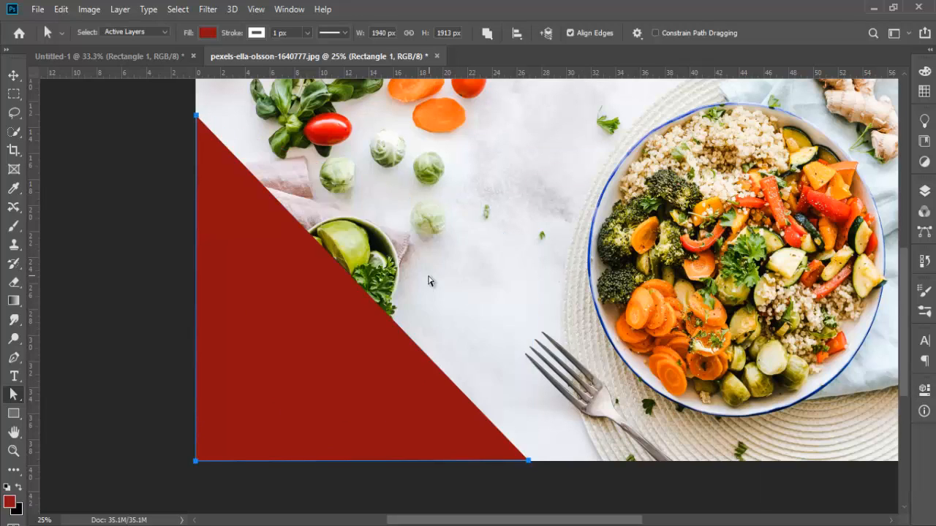
{"action": "key", "text": "Delete"}
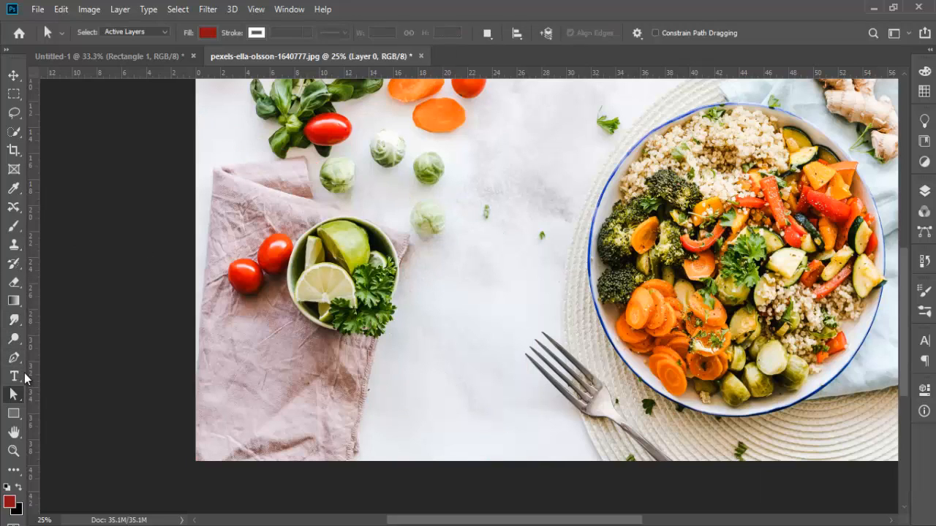
{"action": "left_click", "coordinate": [14, 76]}
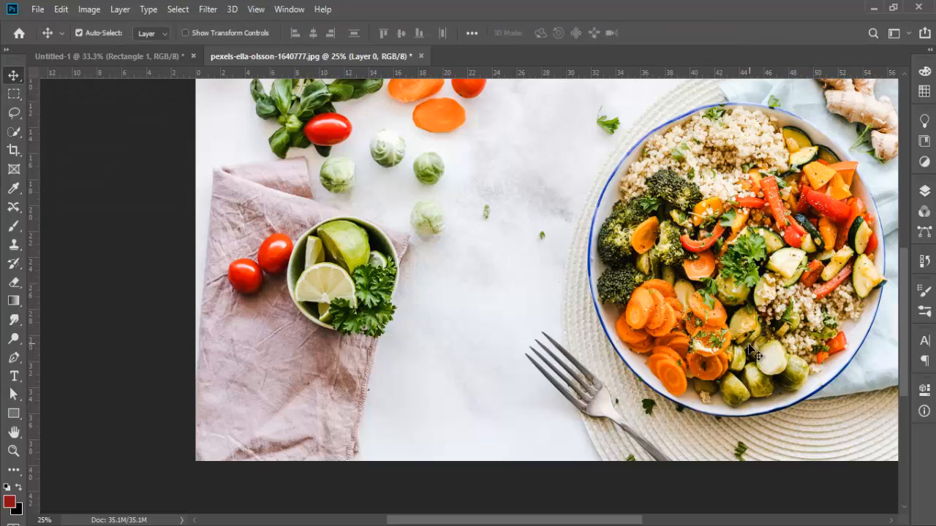
- Switch to the Untitled-1 document and delete the green rectangle with the red outline
{"action": "left_click", "coordinate": [157, 55]}
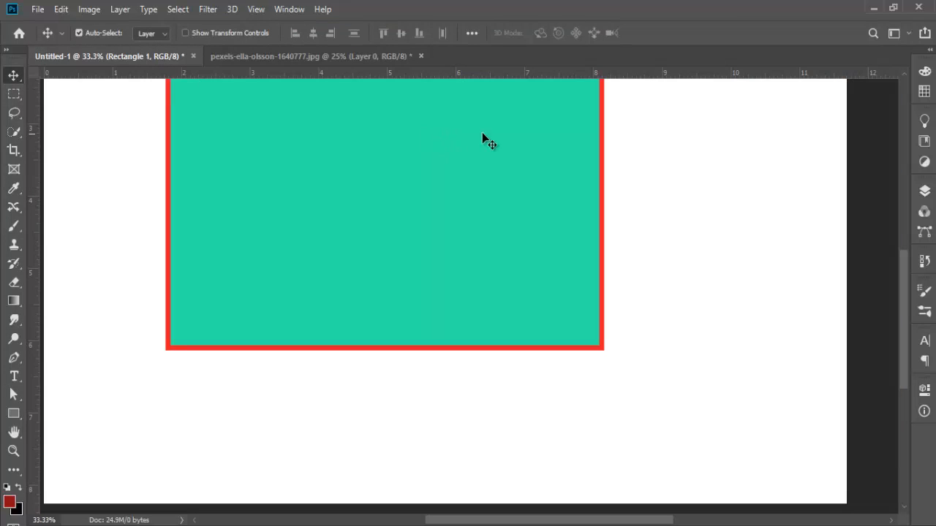
{"action": "key", "text": "ctrl+minus"}
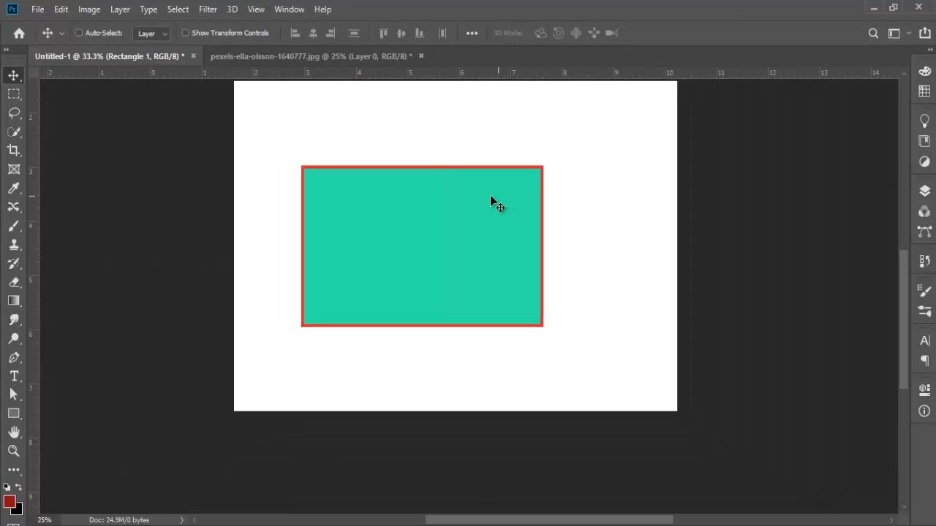
{"action": "left_click", "coordinate": [459, 248]}
{"action": "key", "text": "Delete"}
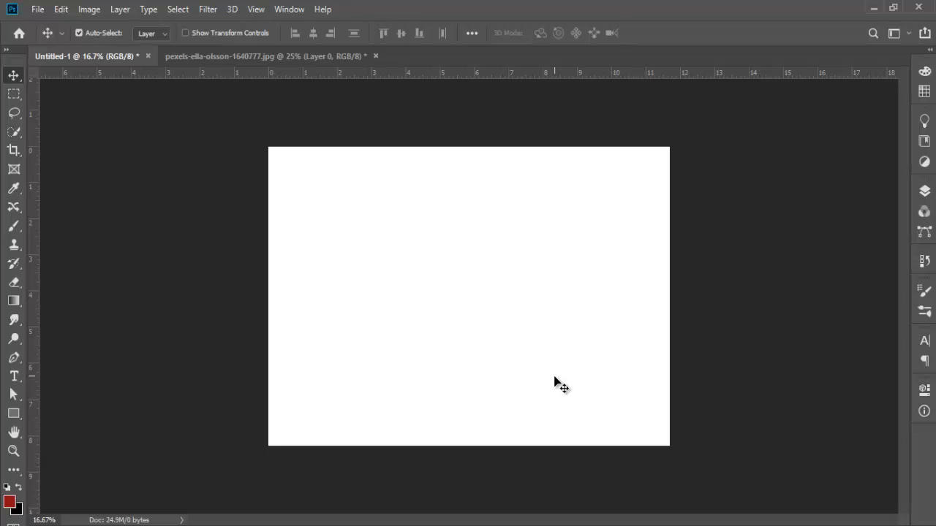
{"action": "mouse_move", "coordinate": [555, 525]}
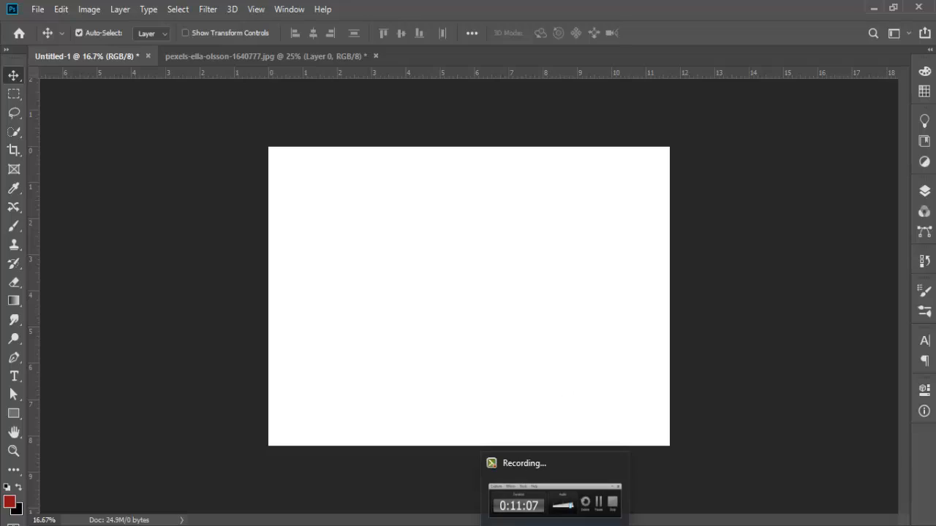
{"action": "left_click", "coordinate": [554, 501]}
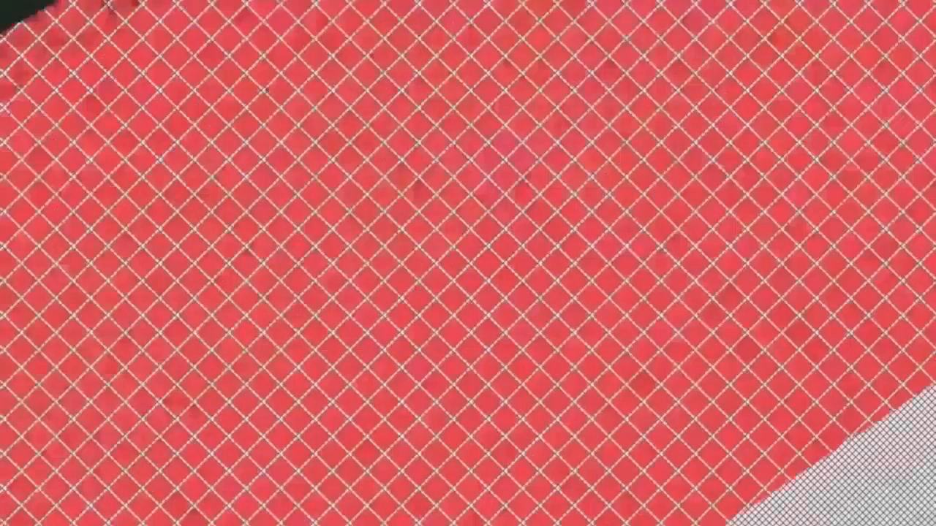